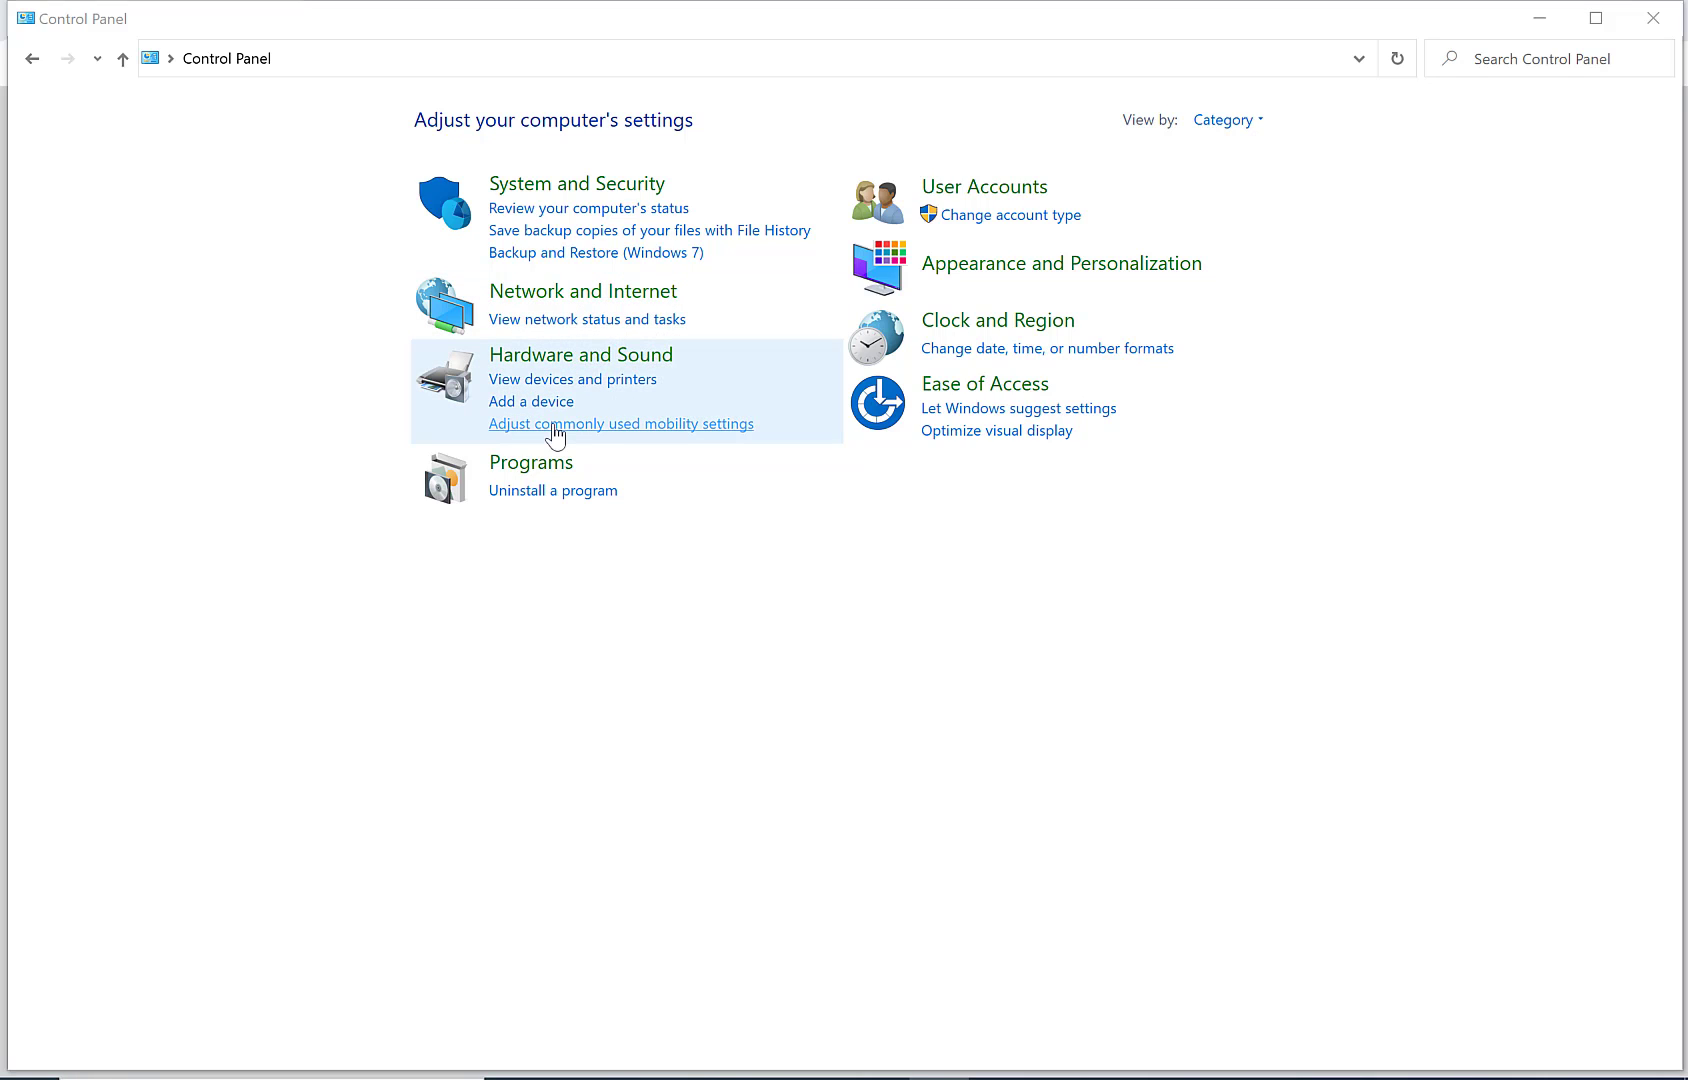
Set the Ethernet adapter's IPv4 to static 192.168.0.127, mask 255.255.255.0, and close its dialogs.
{"action": "left_click", "coordinate": [569, 297]}
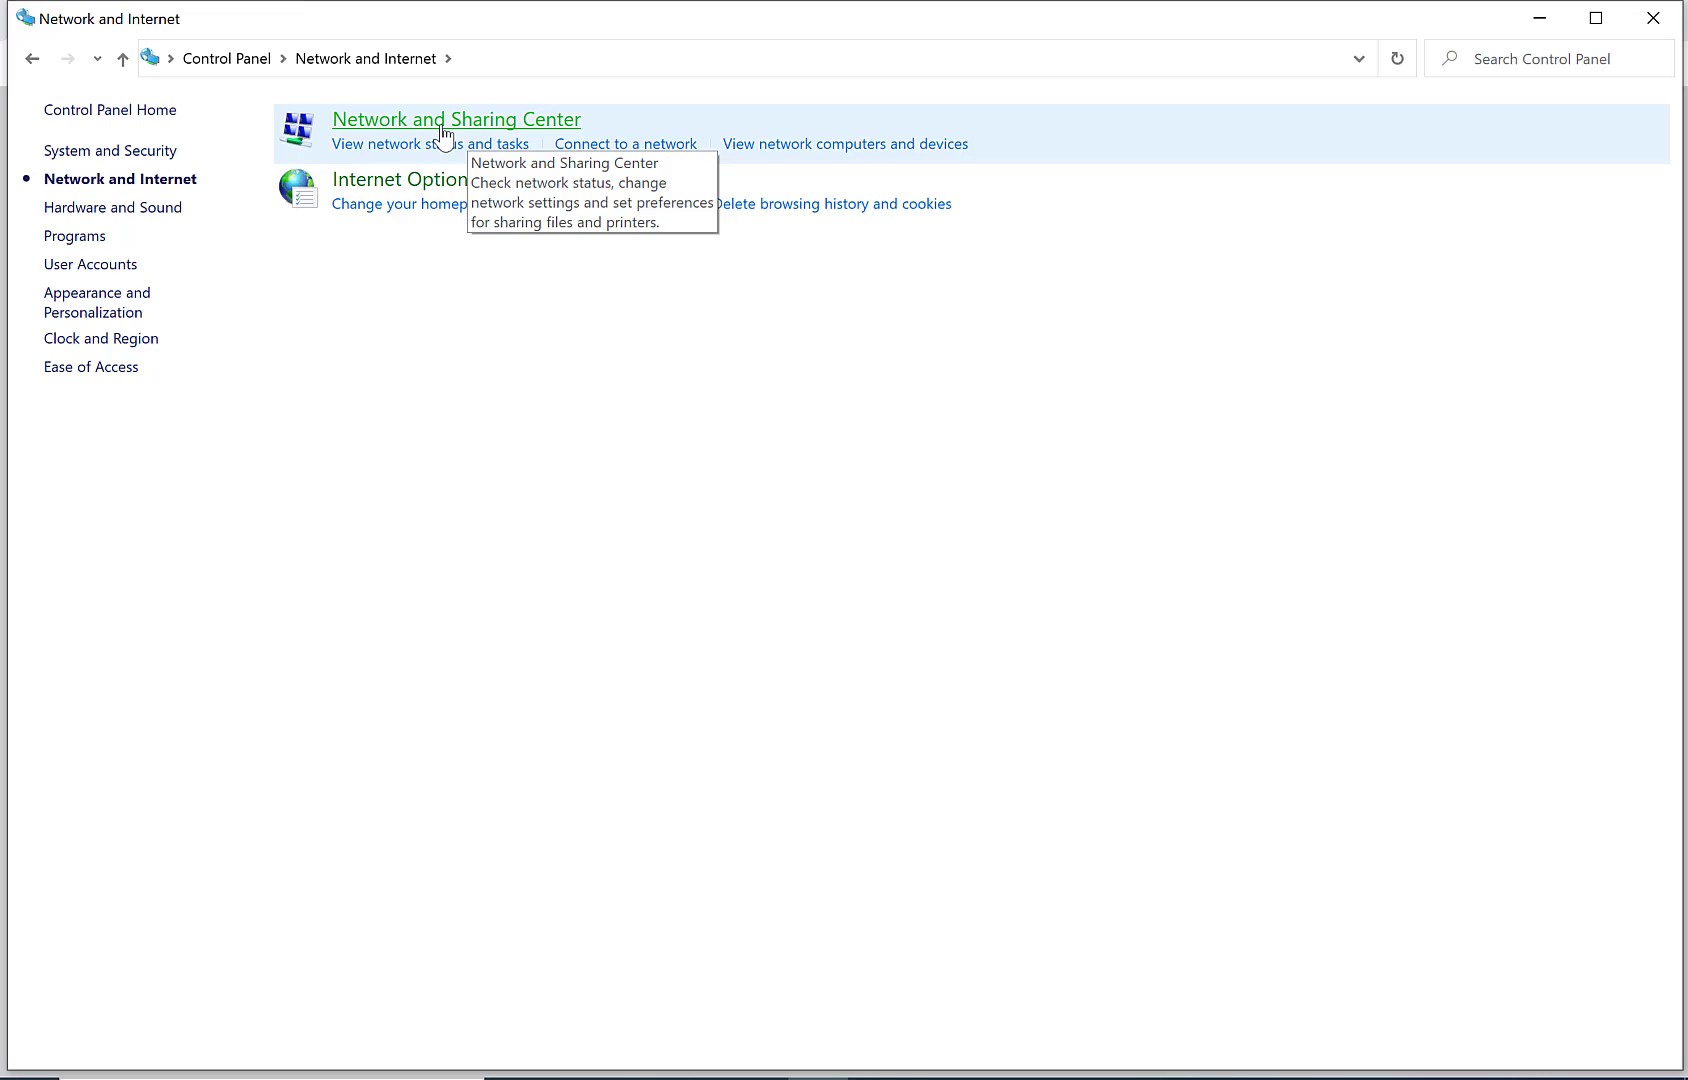
{"action": "left_click", "coordinate": [441, 126]}
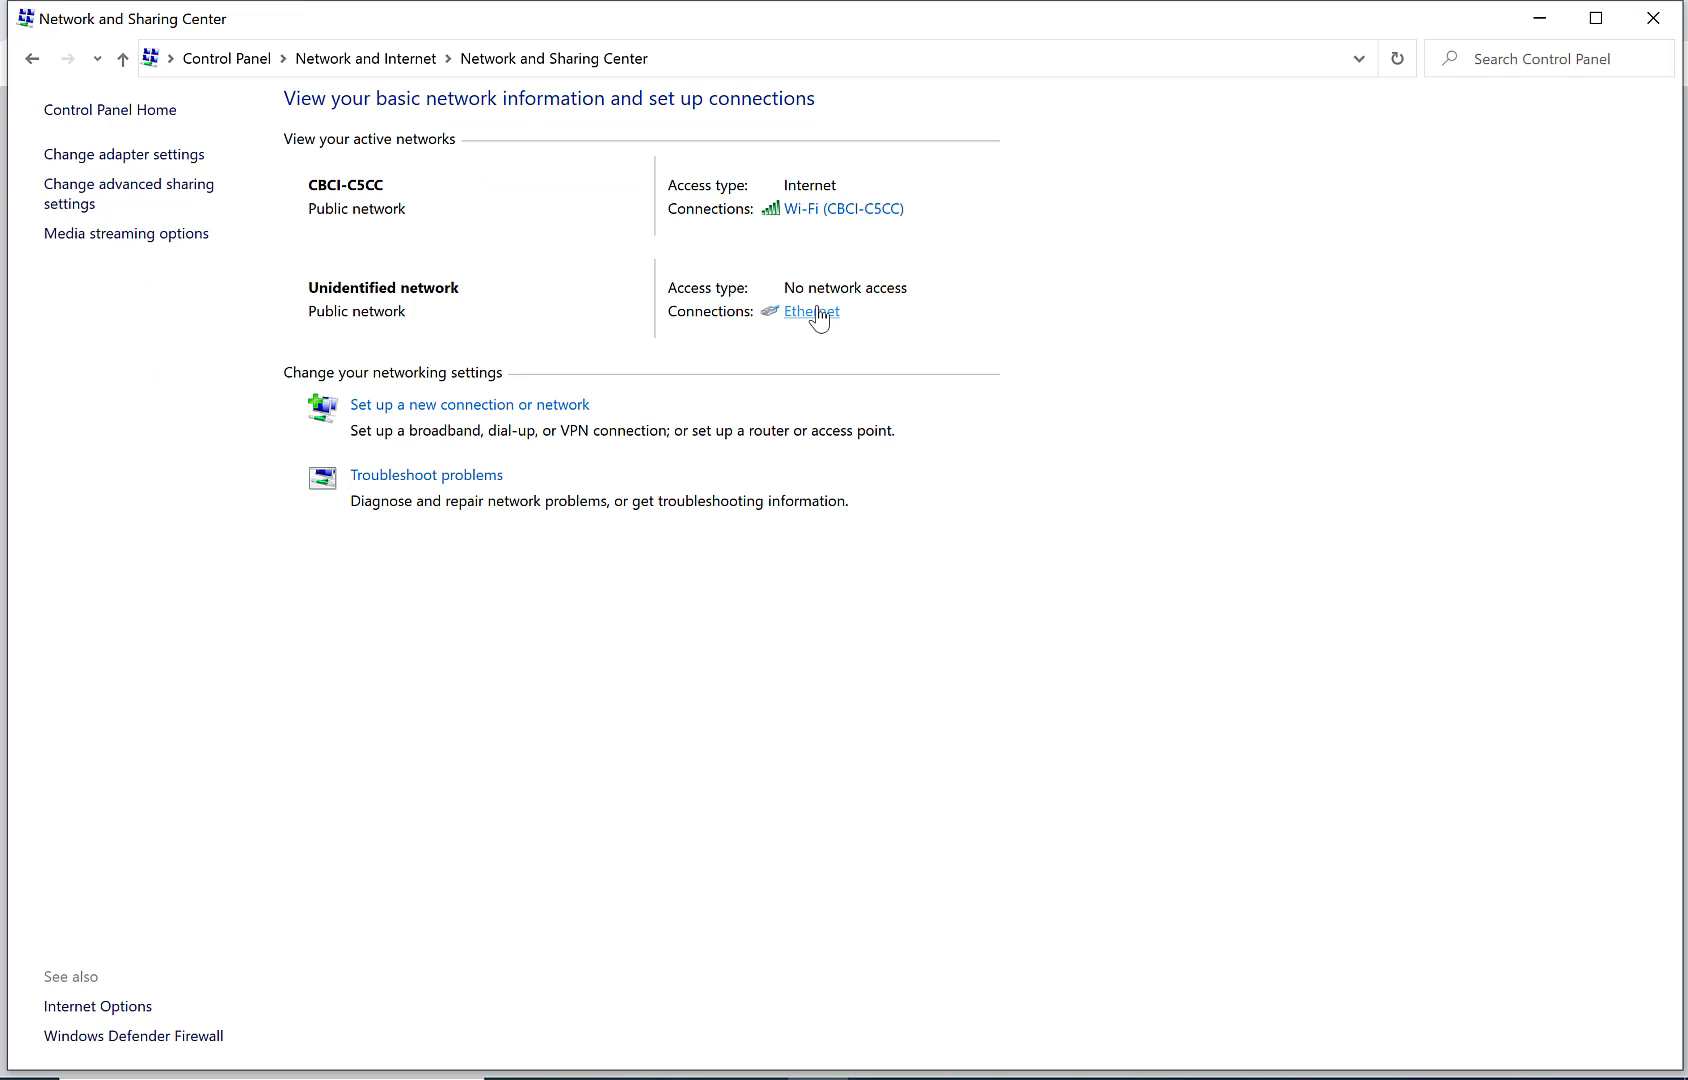
{"action": "left_click", "coordinate": [814, 314]}
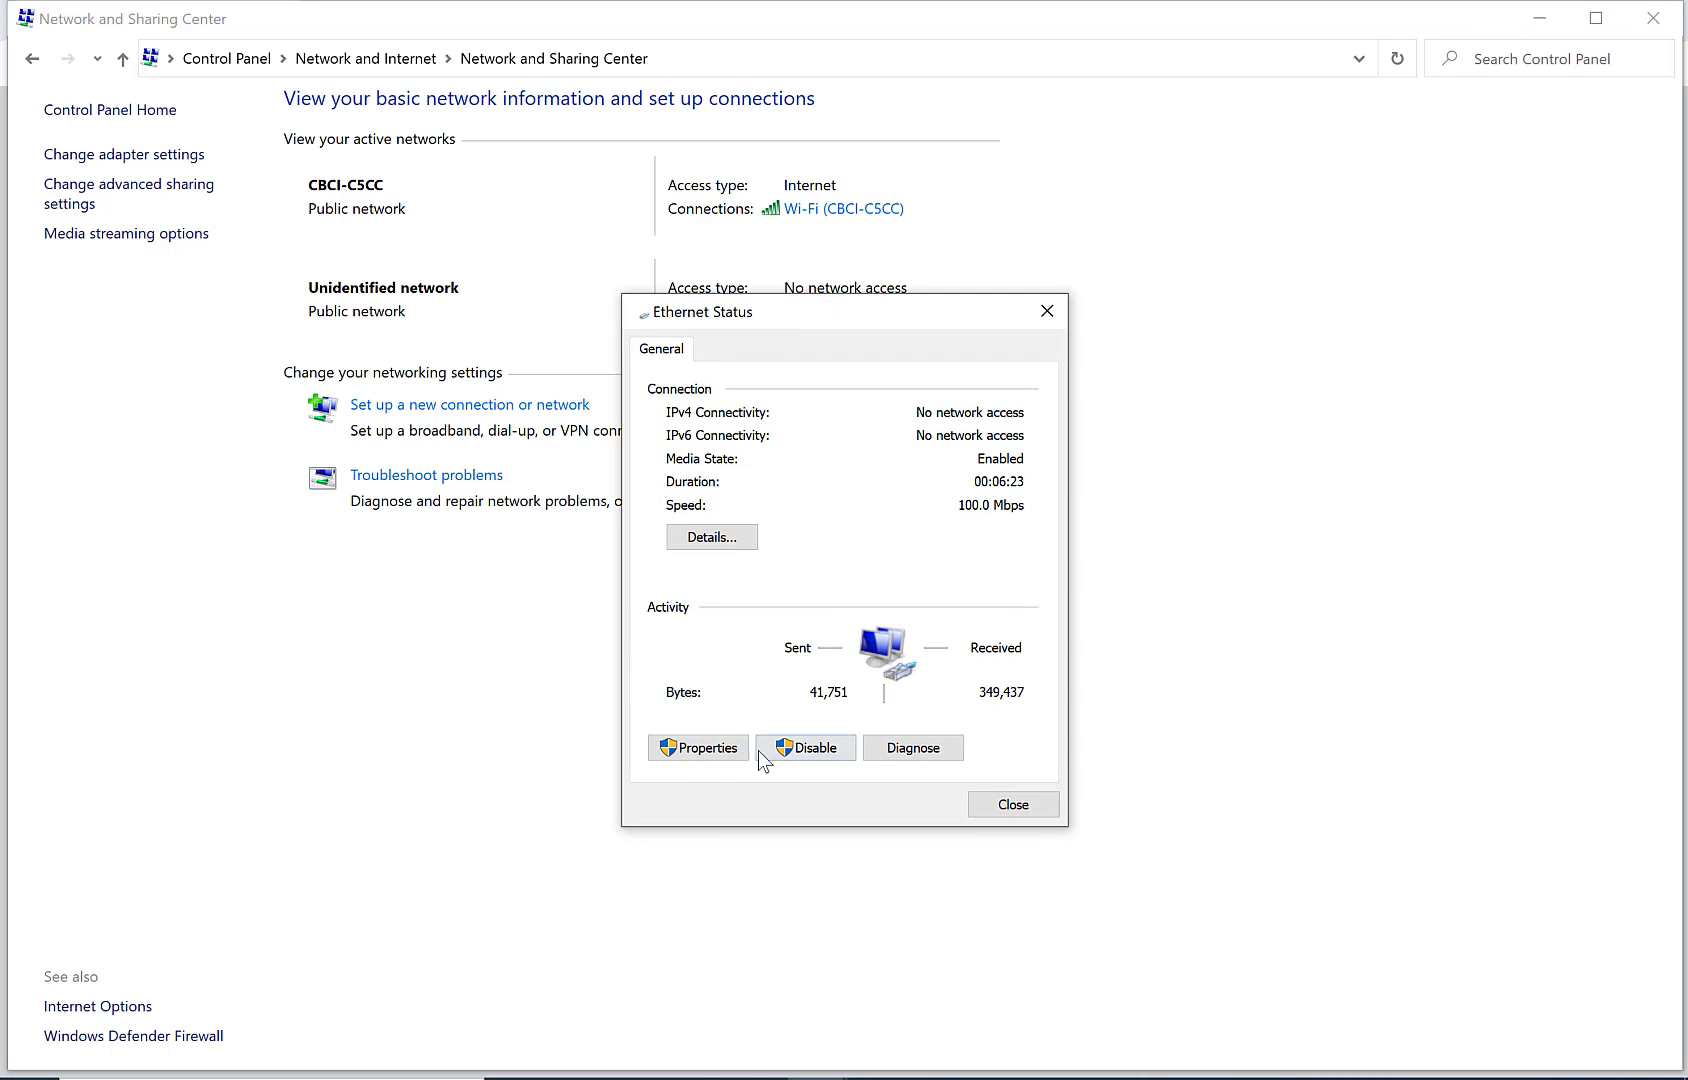
{"action": "left_click", "coordinate": [705, 750]}
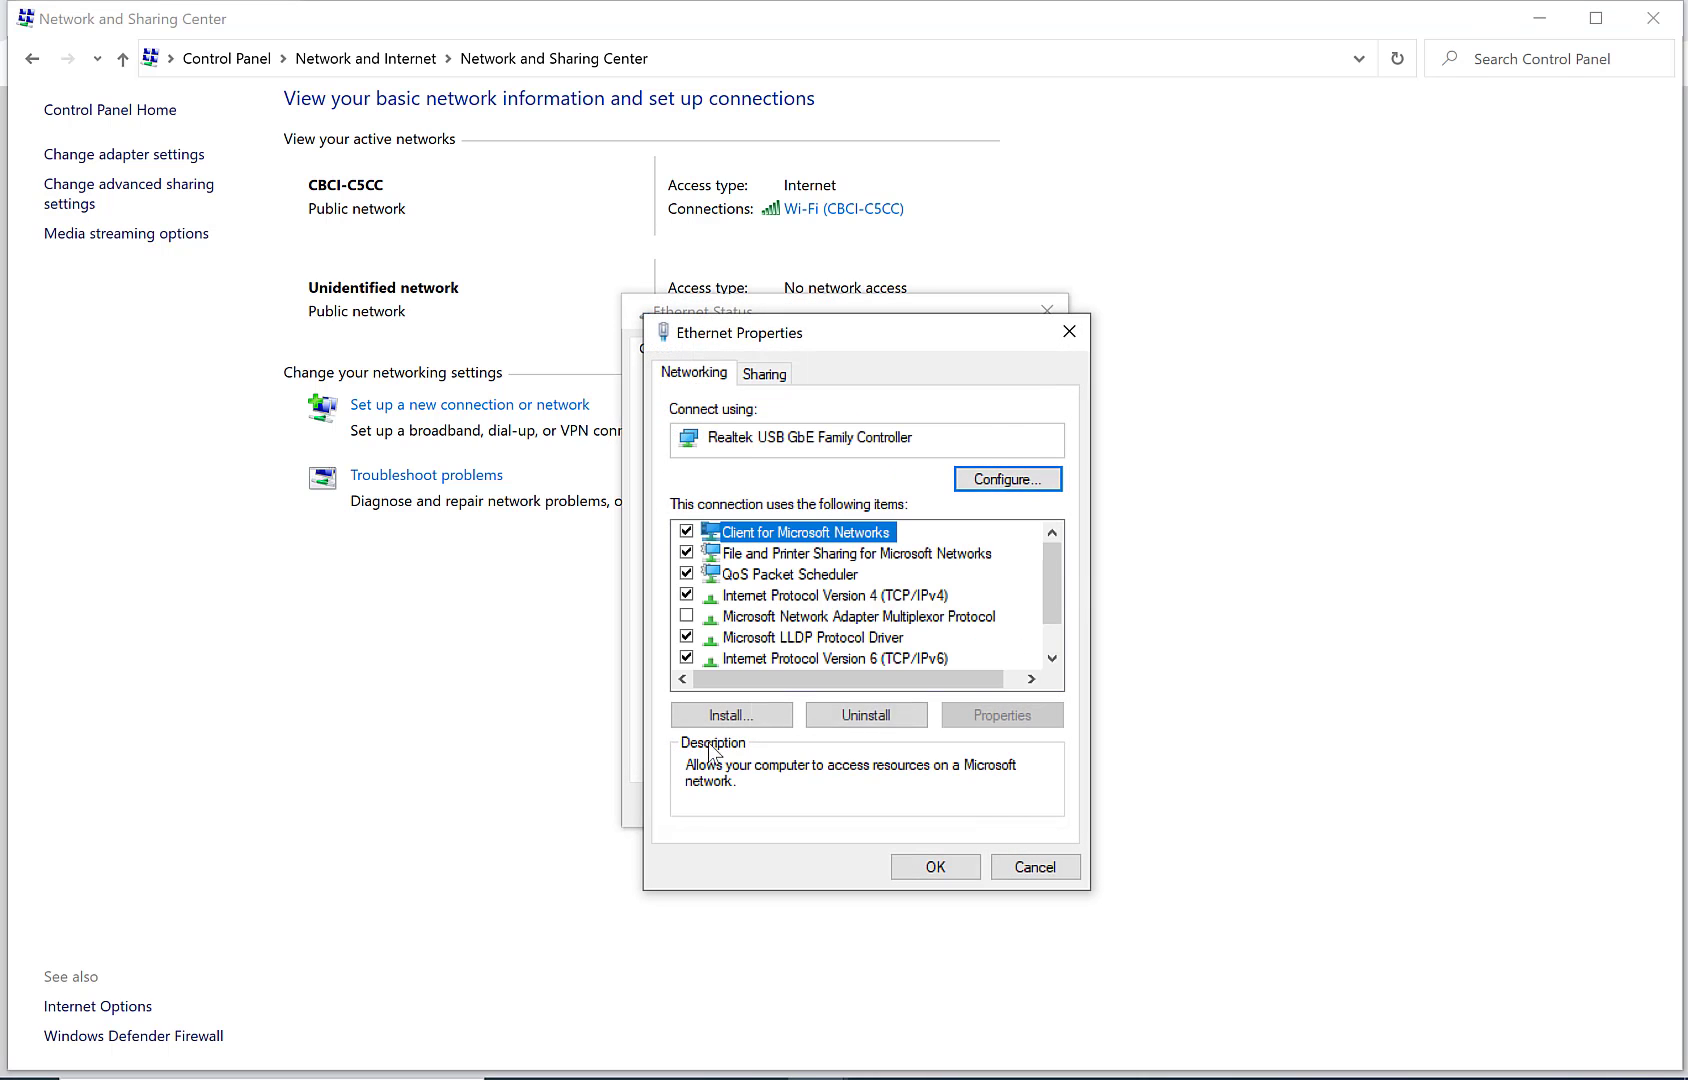
{"action": "left_click", "coordinate": [851, 595]}
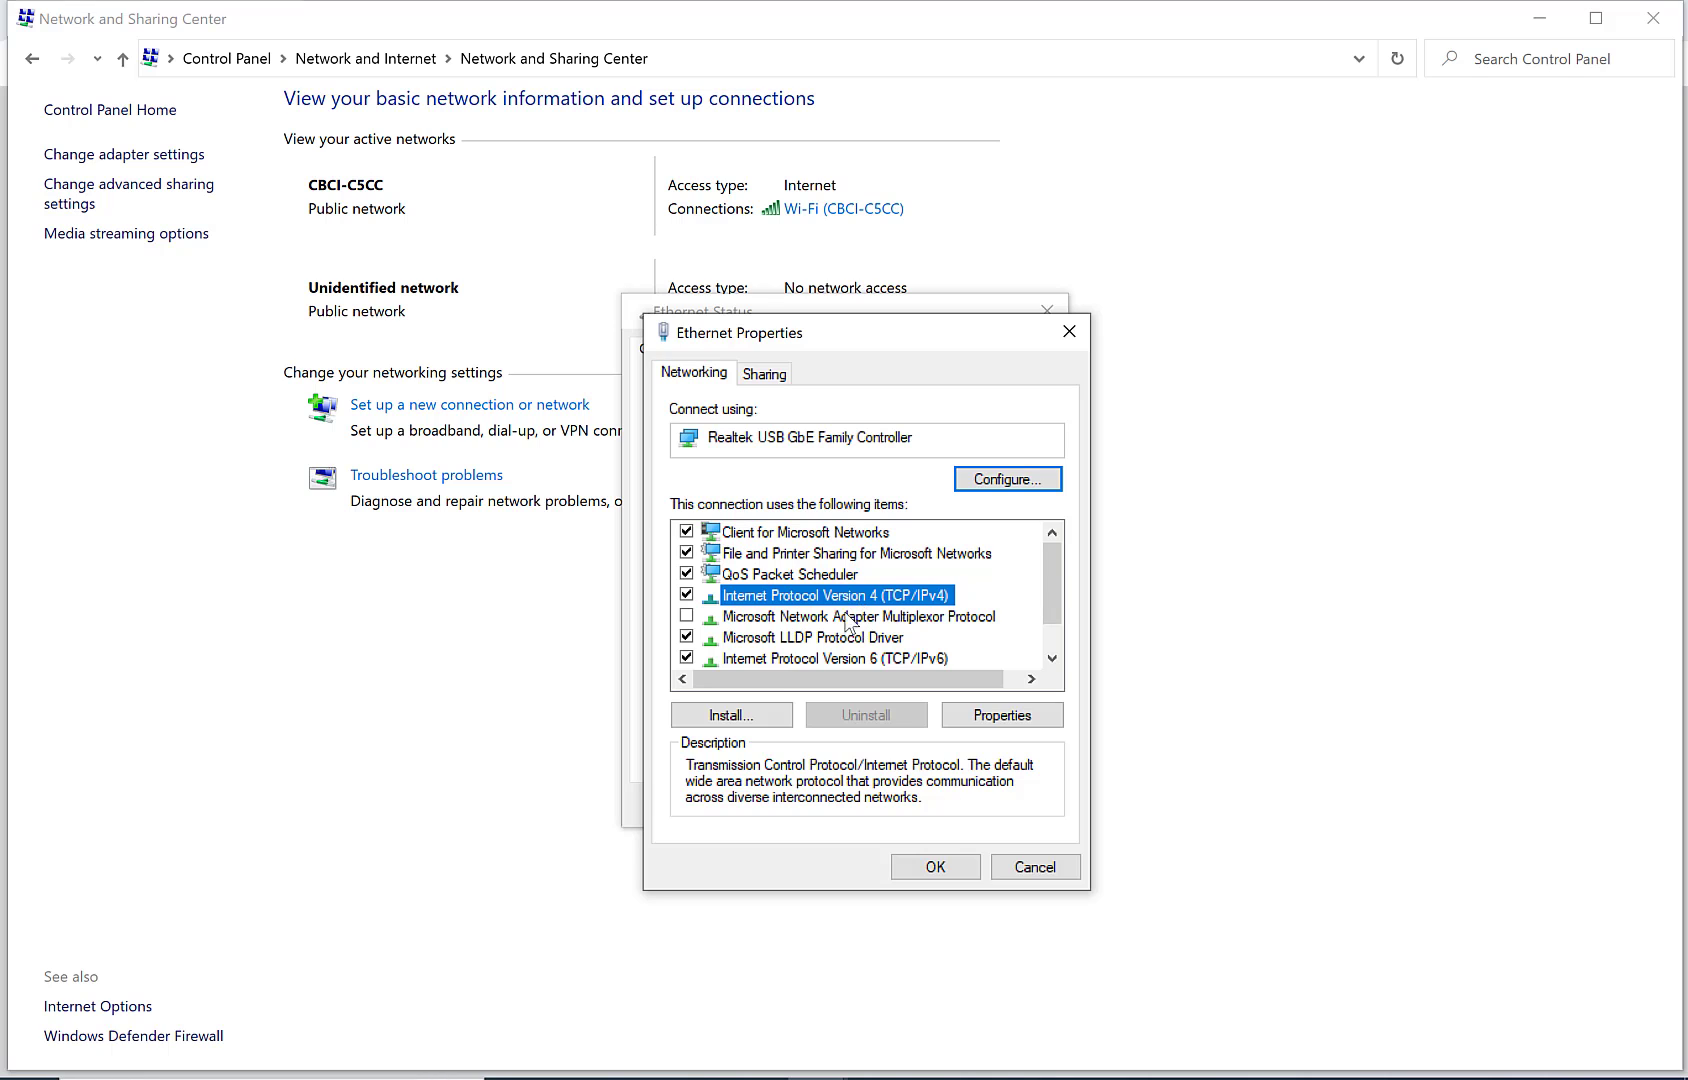
{"action": "left_click", "coordinate": [993, 716]}
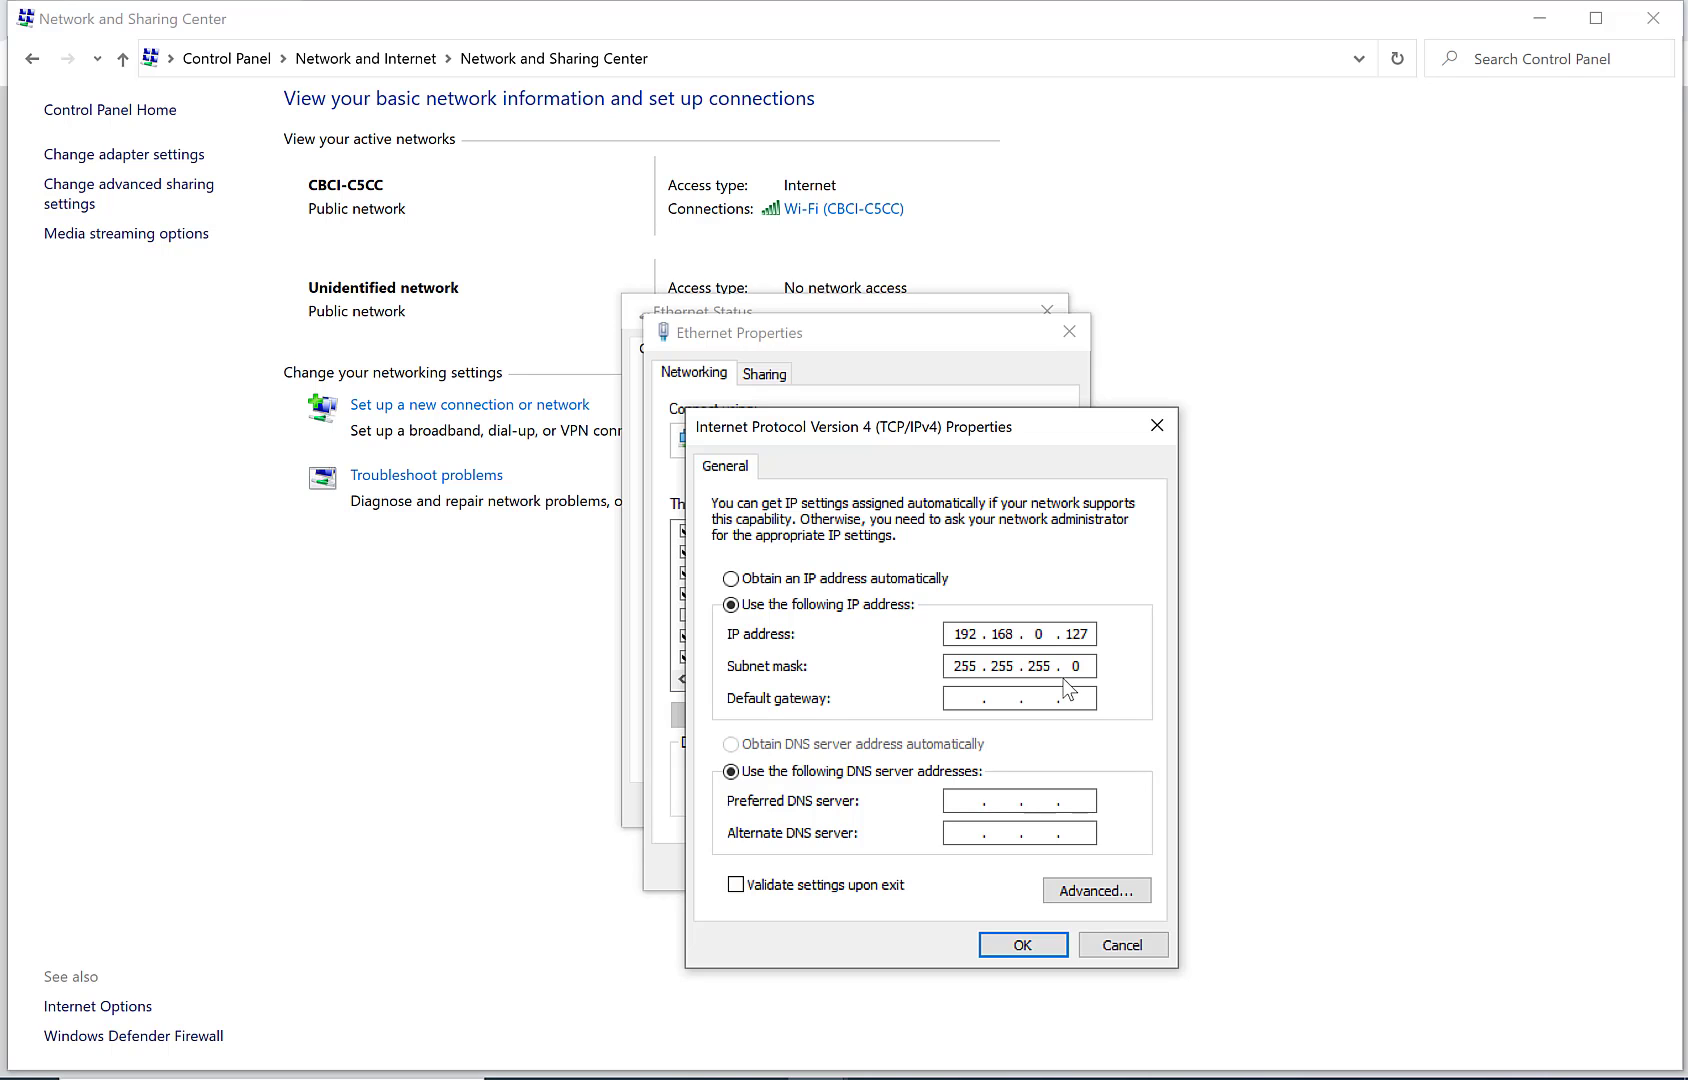
{"action": "left_click", "coordinate": [1018, 947]}
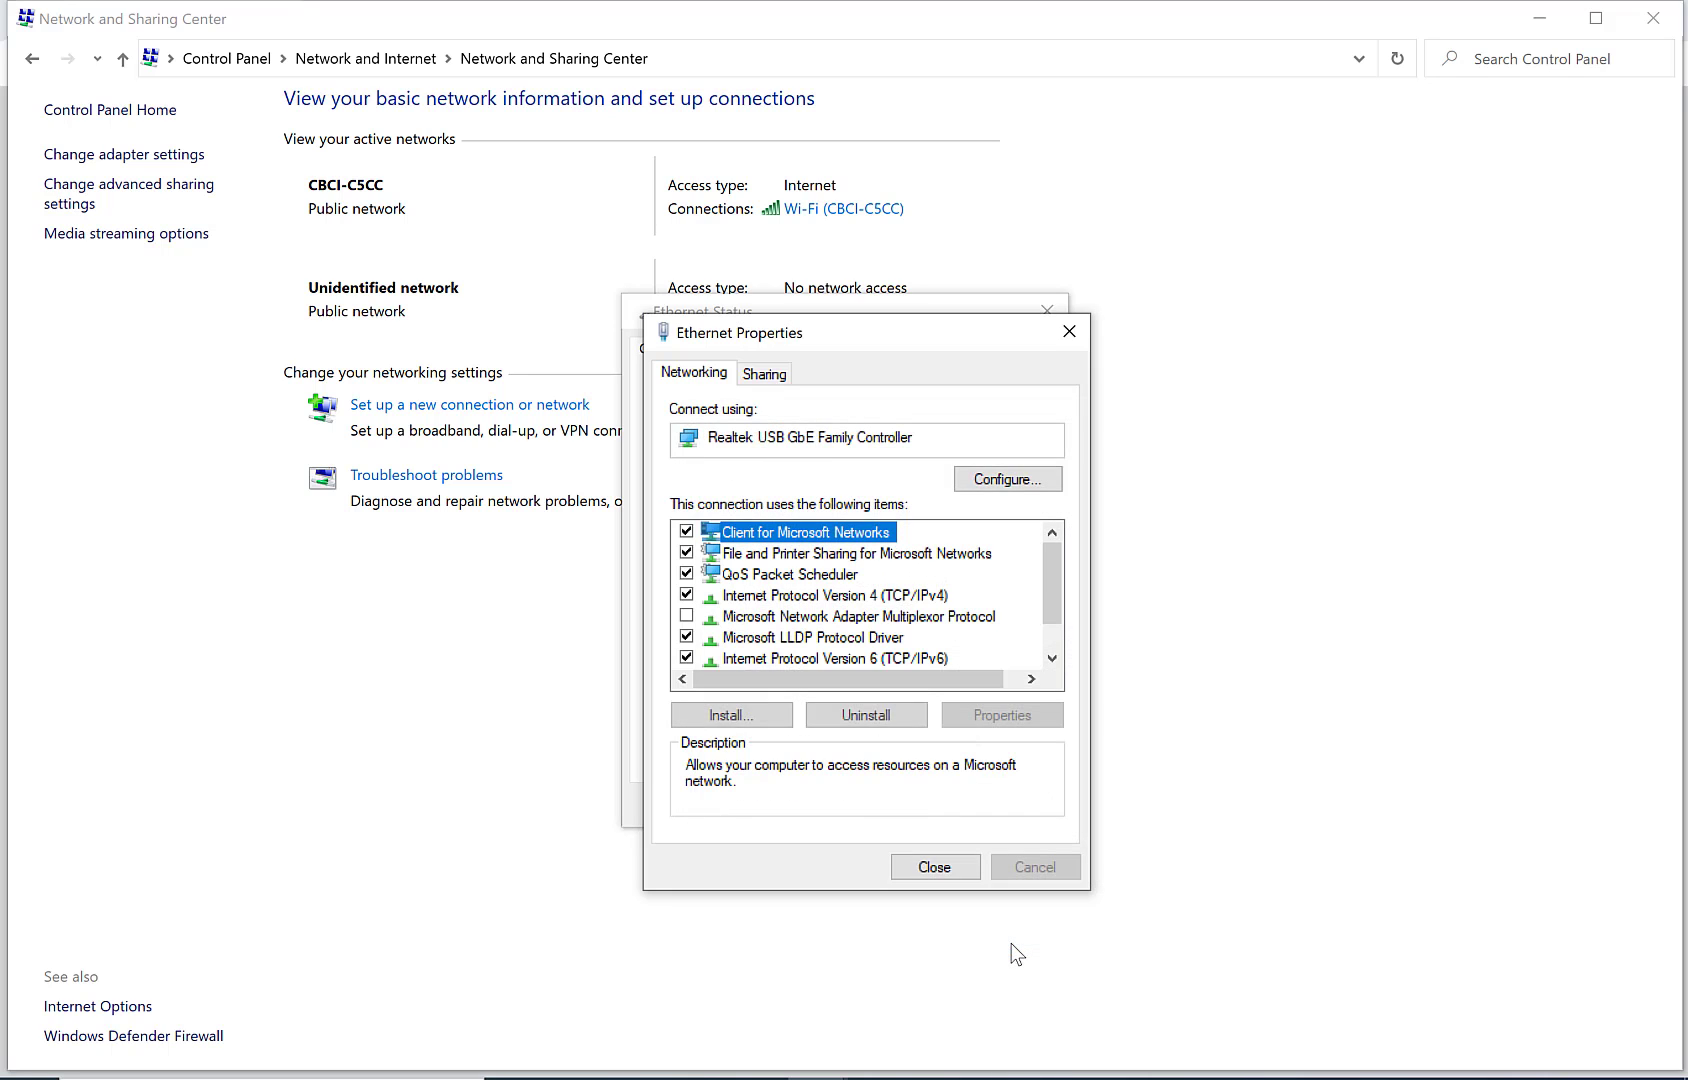
{"action": "left_click", "coordinate": [947, 866]}
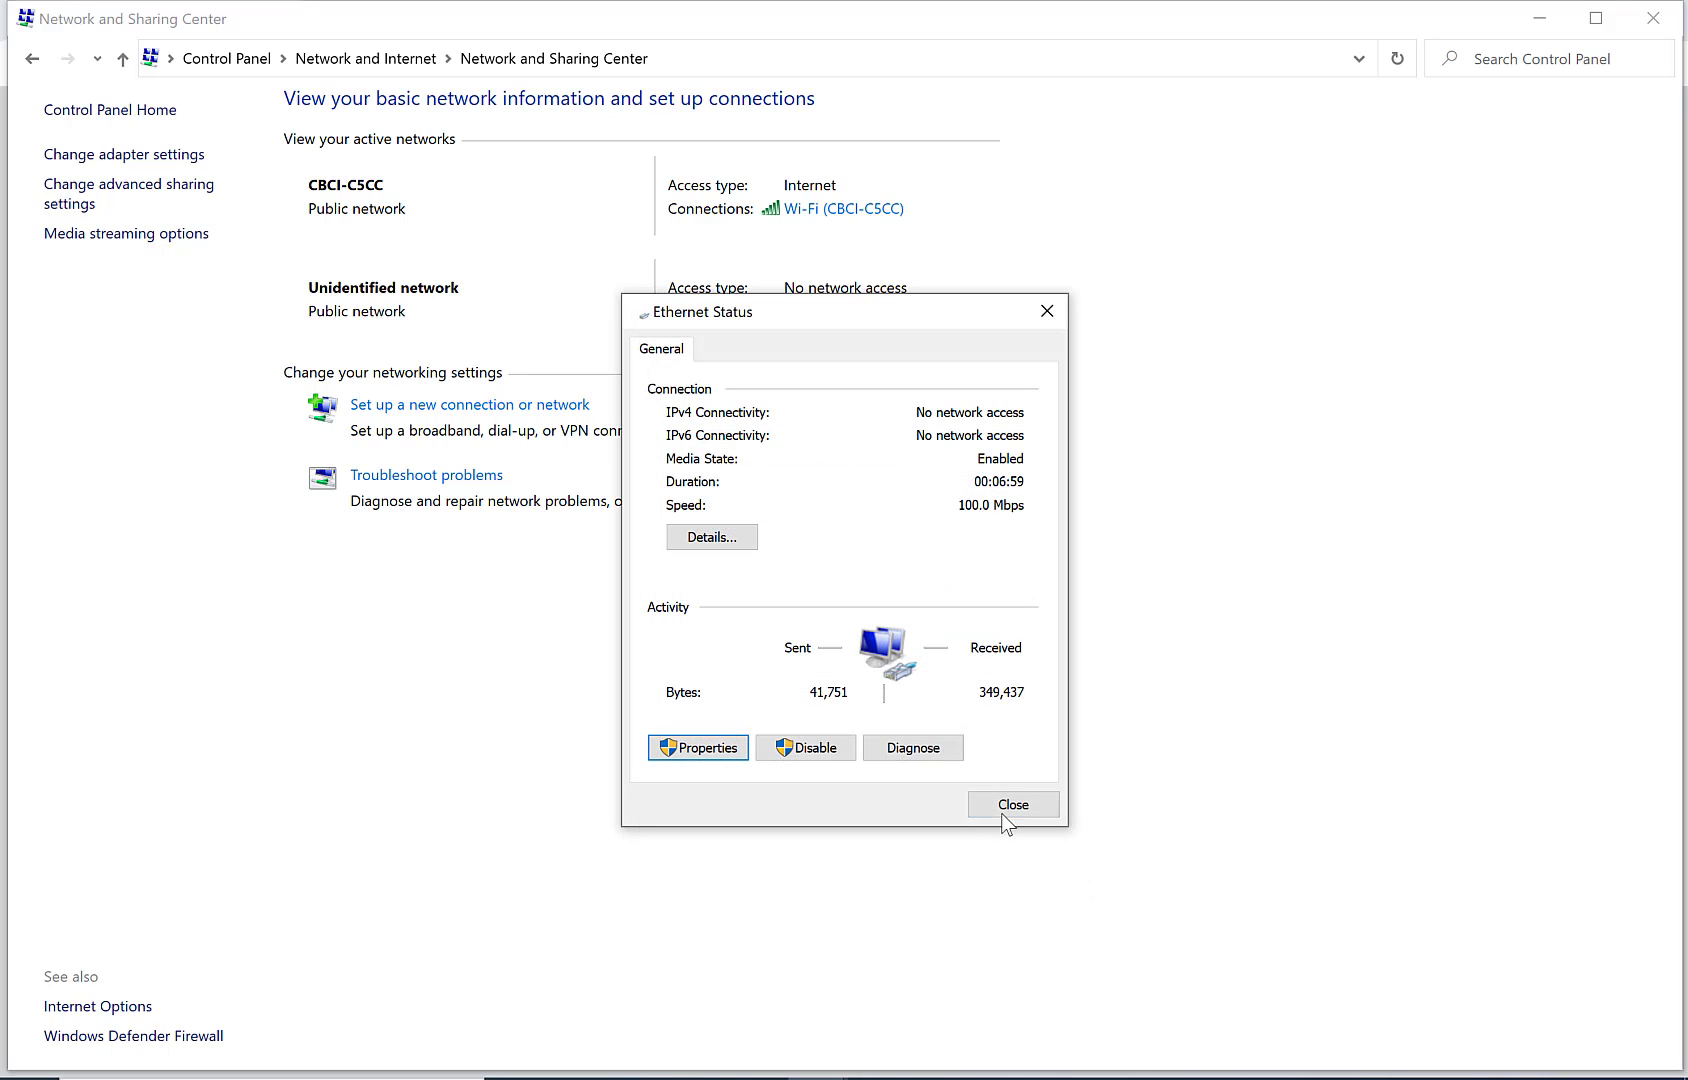
{"action": "left_click", "coordinate": [1006, 802]}
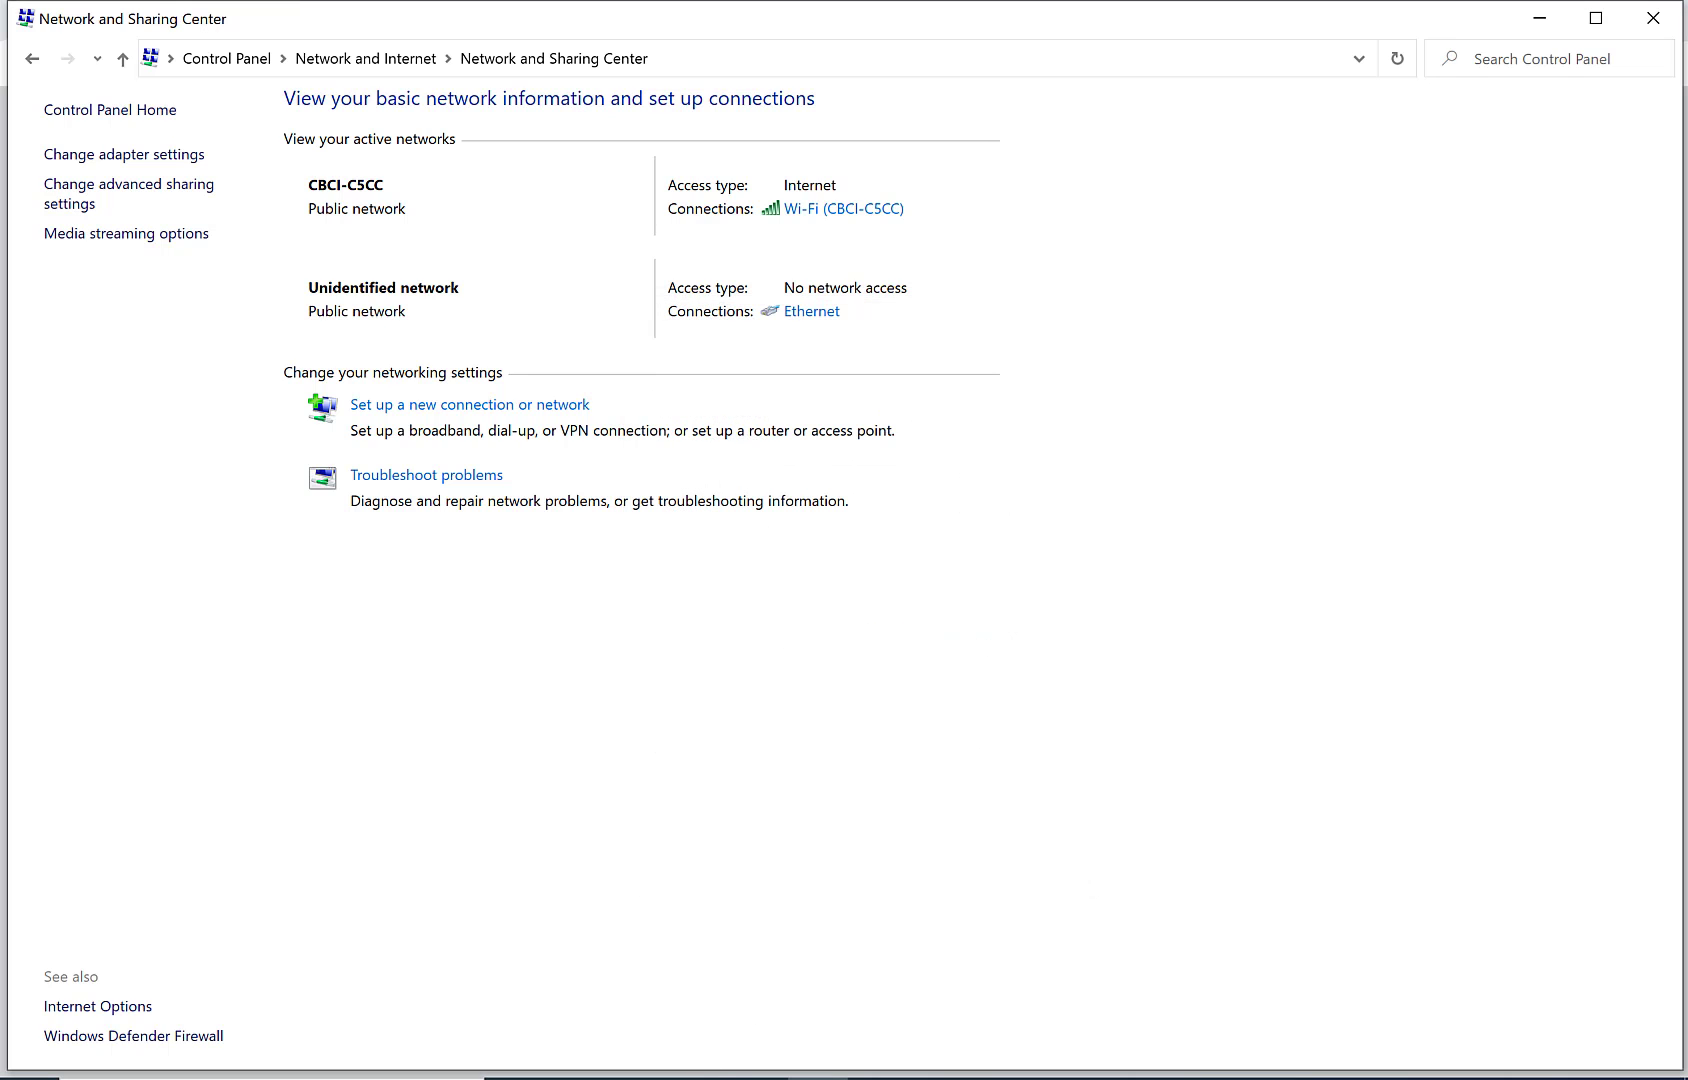
Open 192.168.0.254 in Chrome and log in with the default credentials, accepting the terms of use.
{"action": "left_click", "coordinate": [697, 1078]}
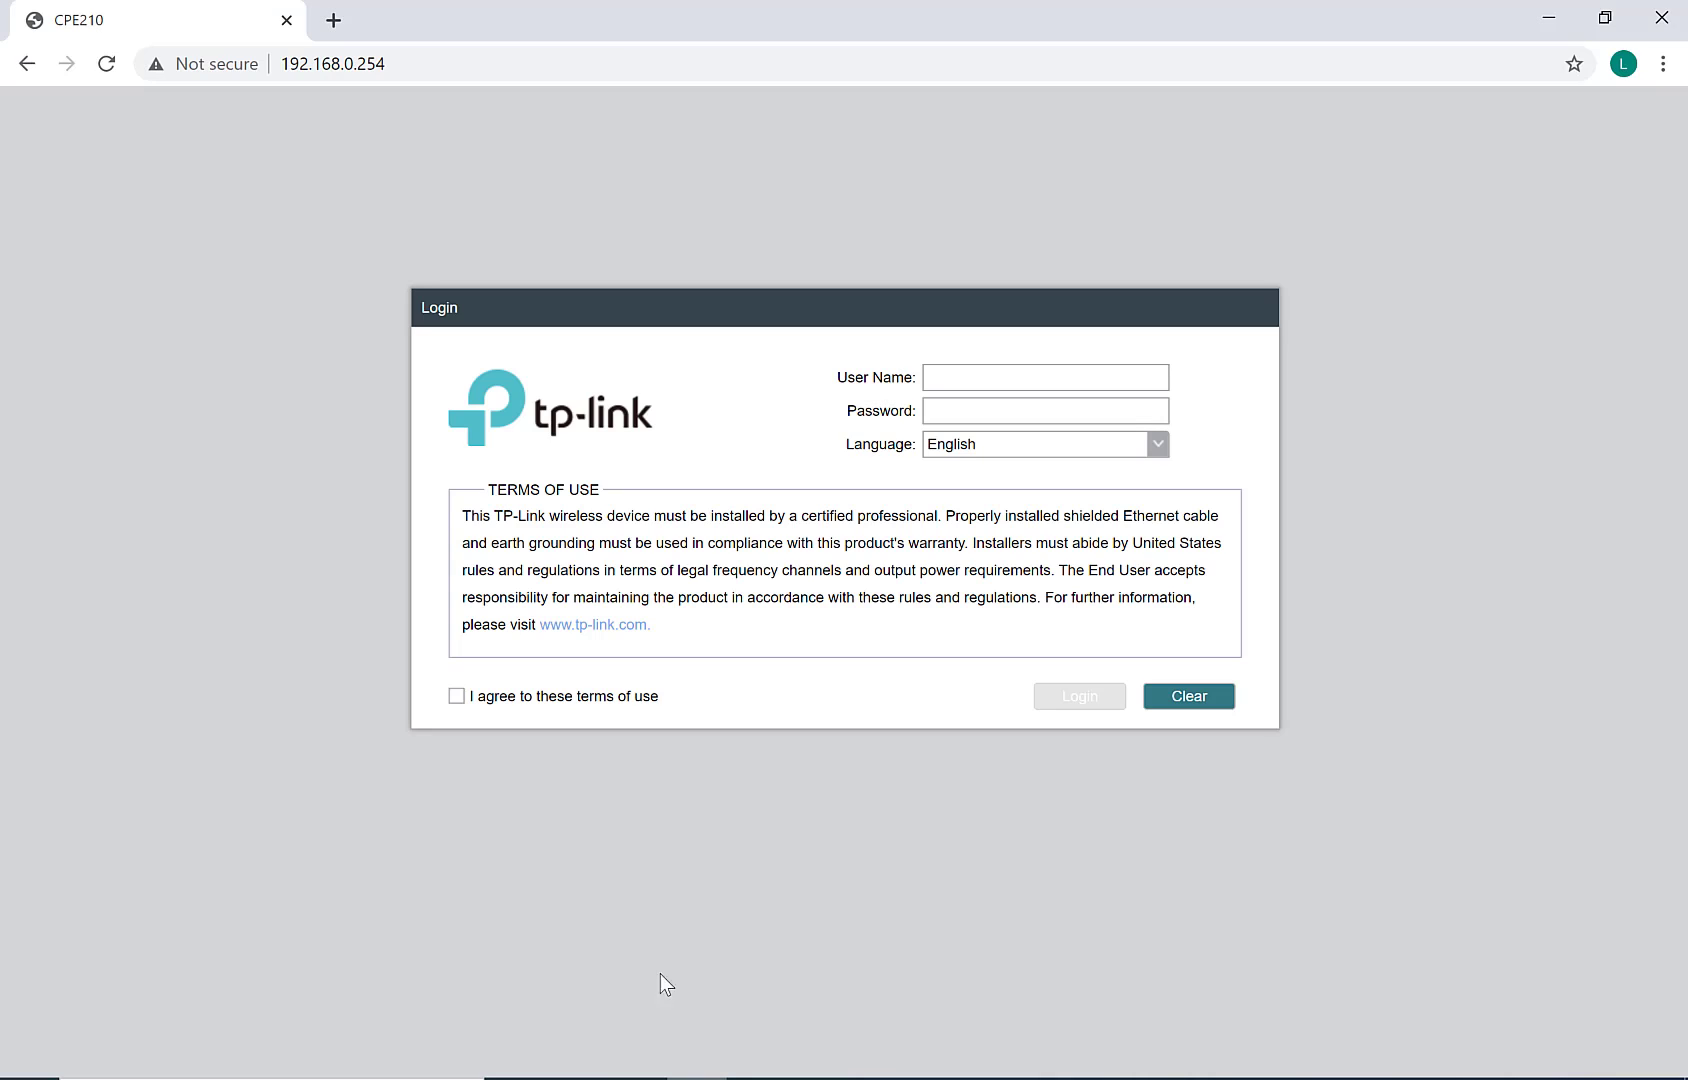
{"action": "left_click", "coordinate": [404, 68]}
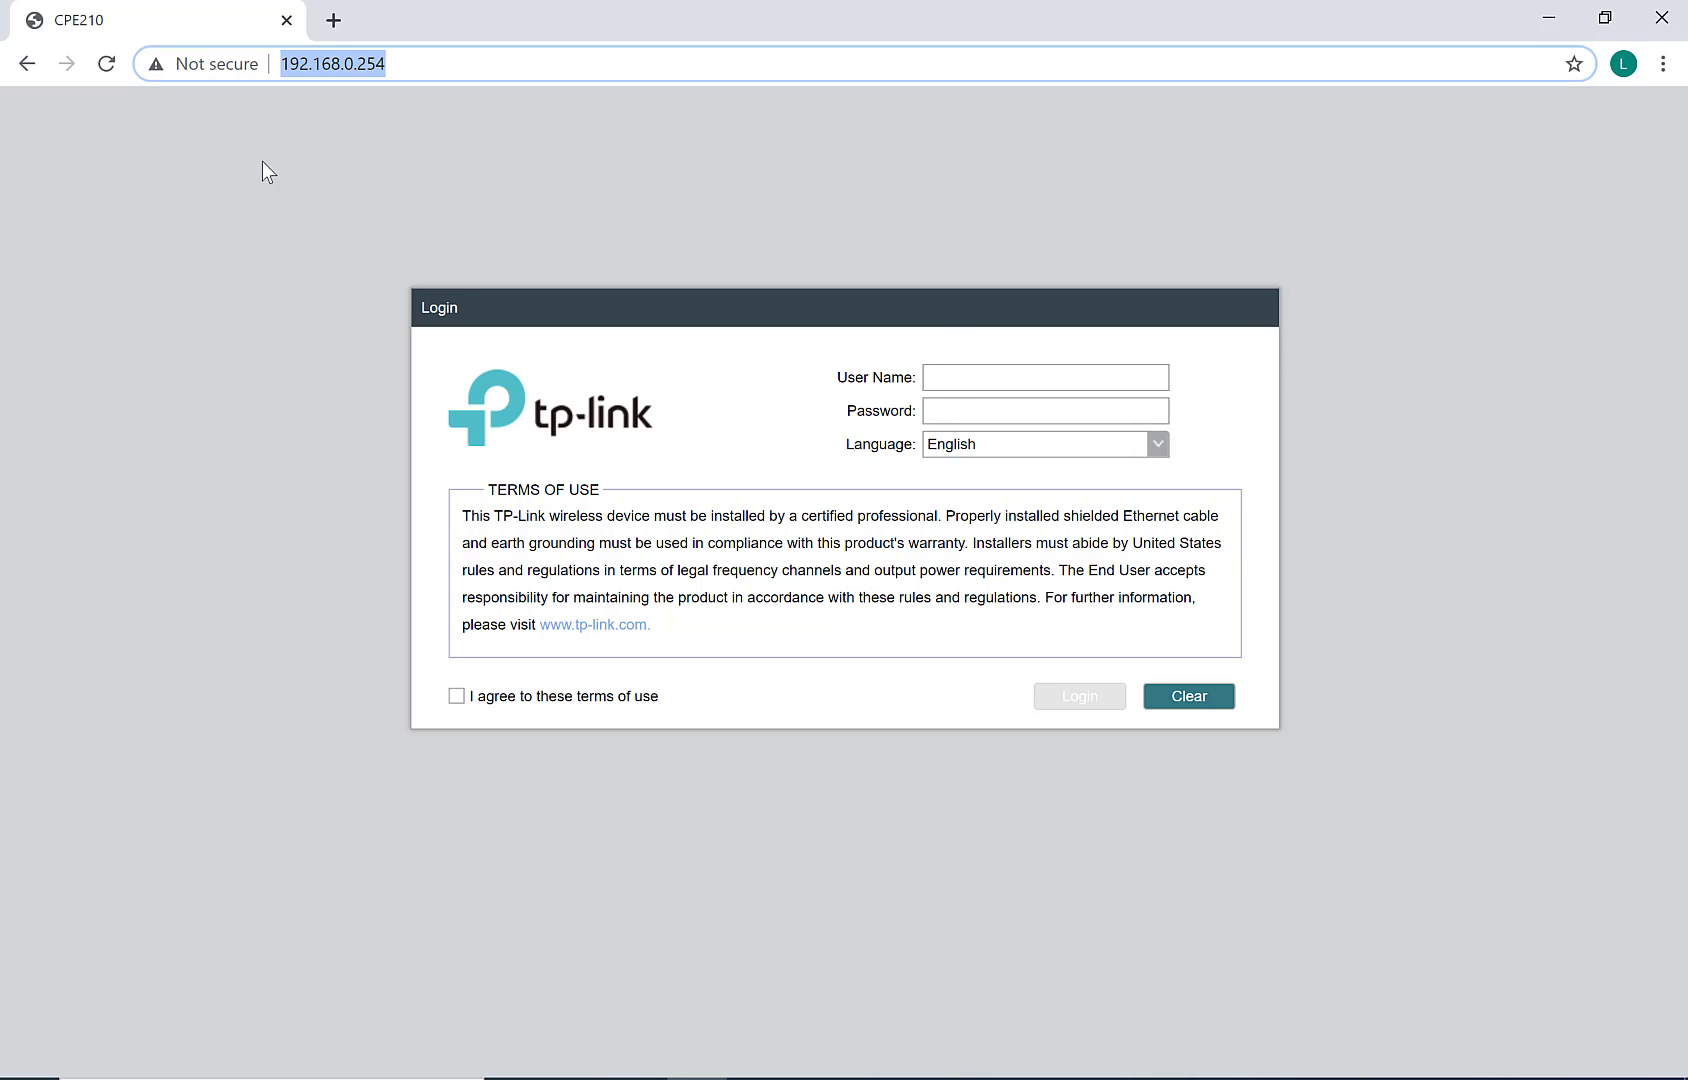
{"action": "left_click", "coordinate": [969, 385]}
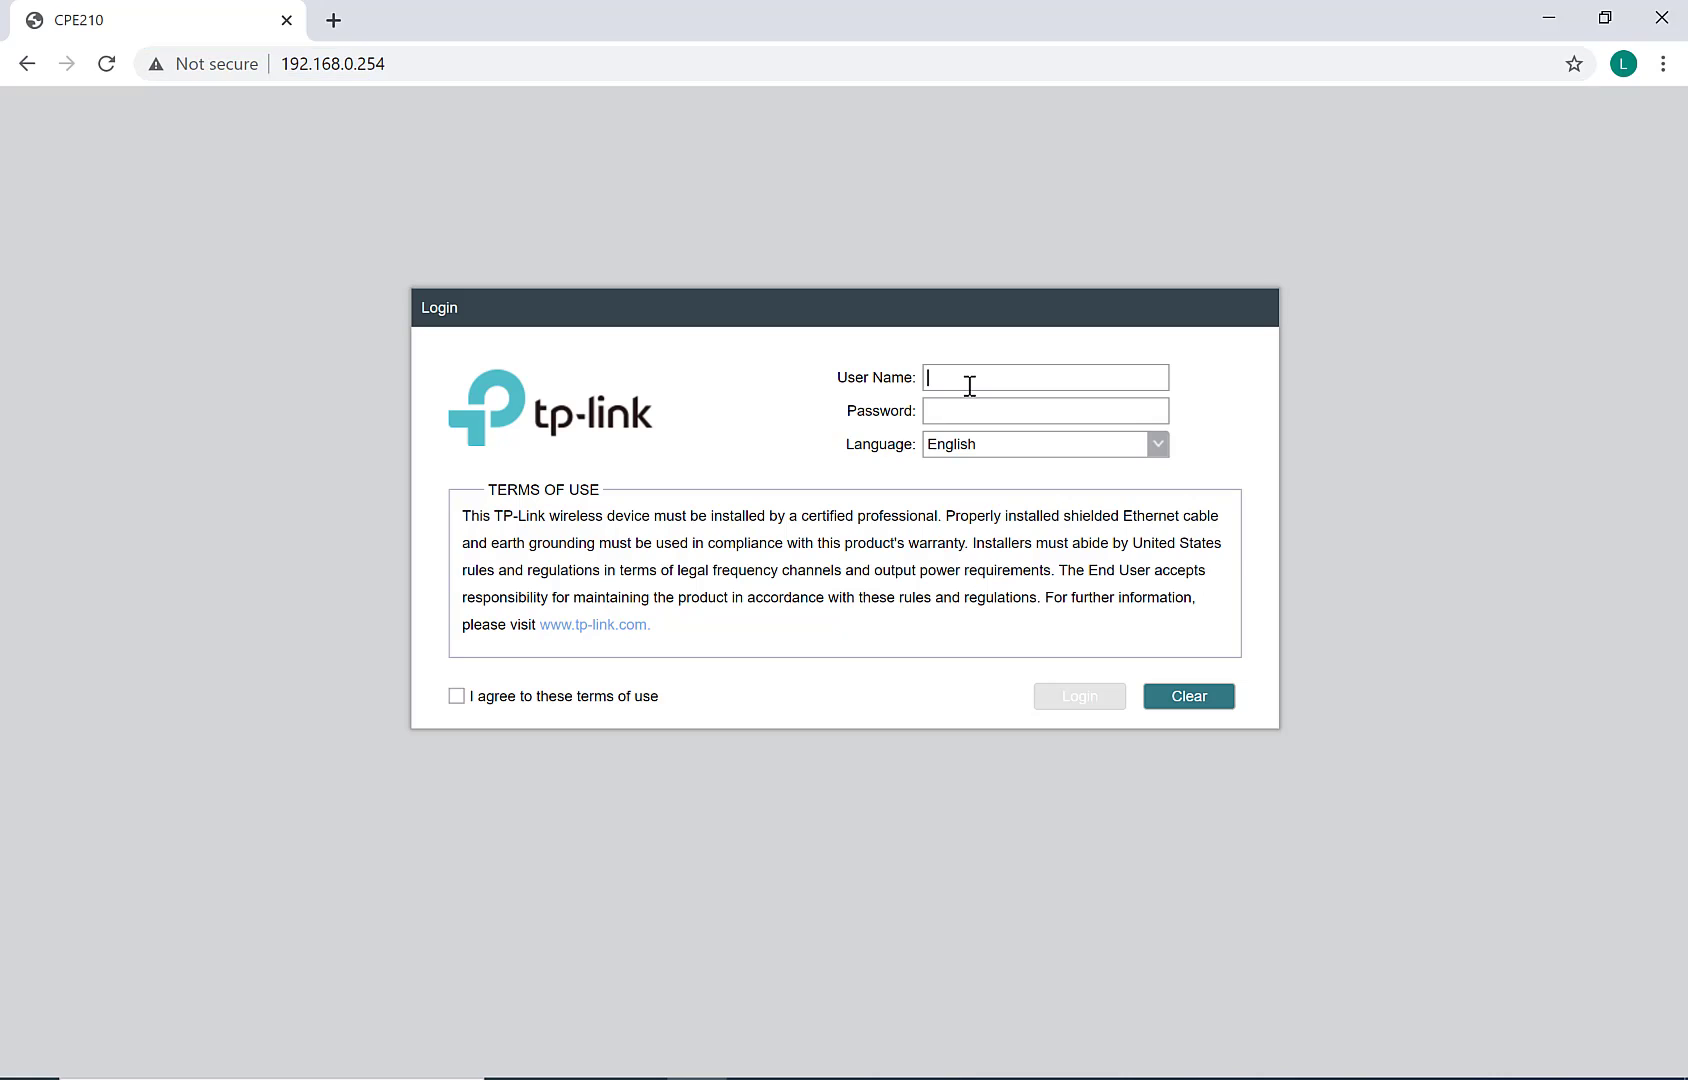
{"action": "key", "text": "Tab"}
{"action": "left_click", "coordinate": [457, 698]}
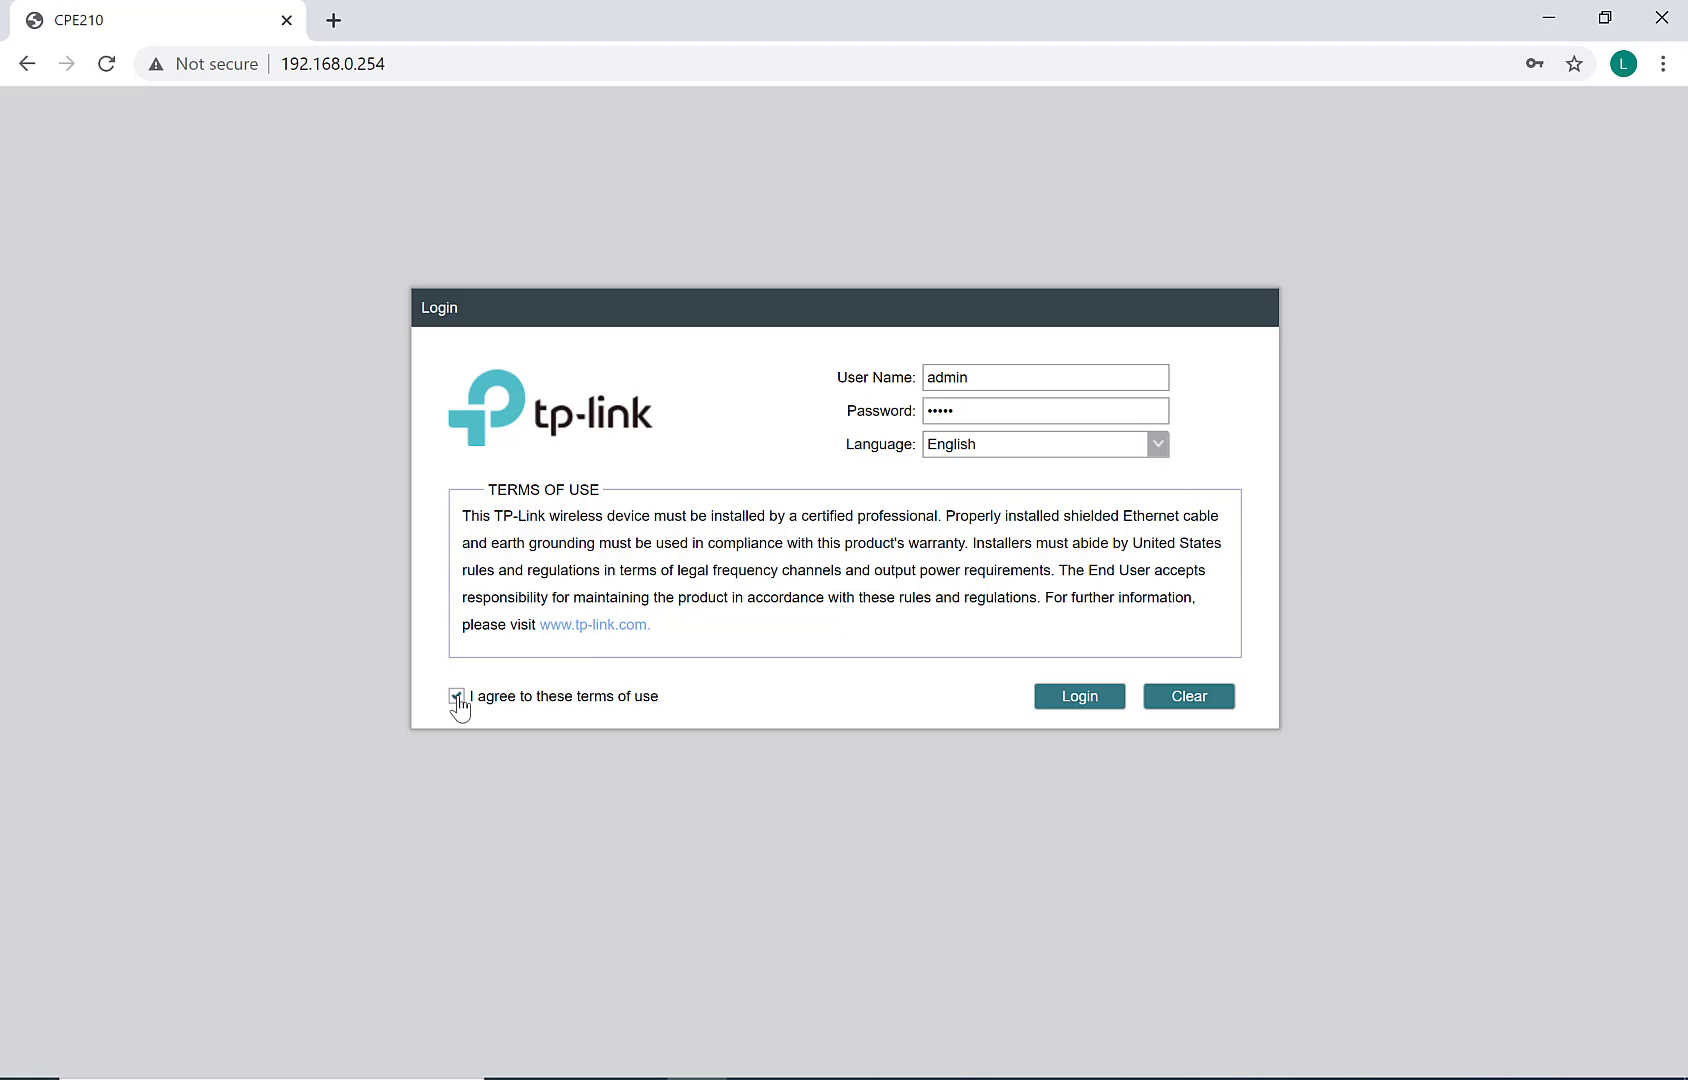
{"action": "left_click", "coordinate": [1102, 710]}
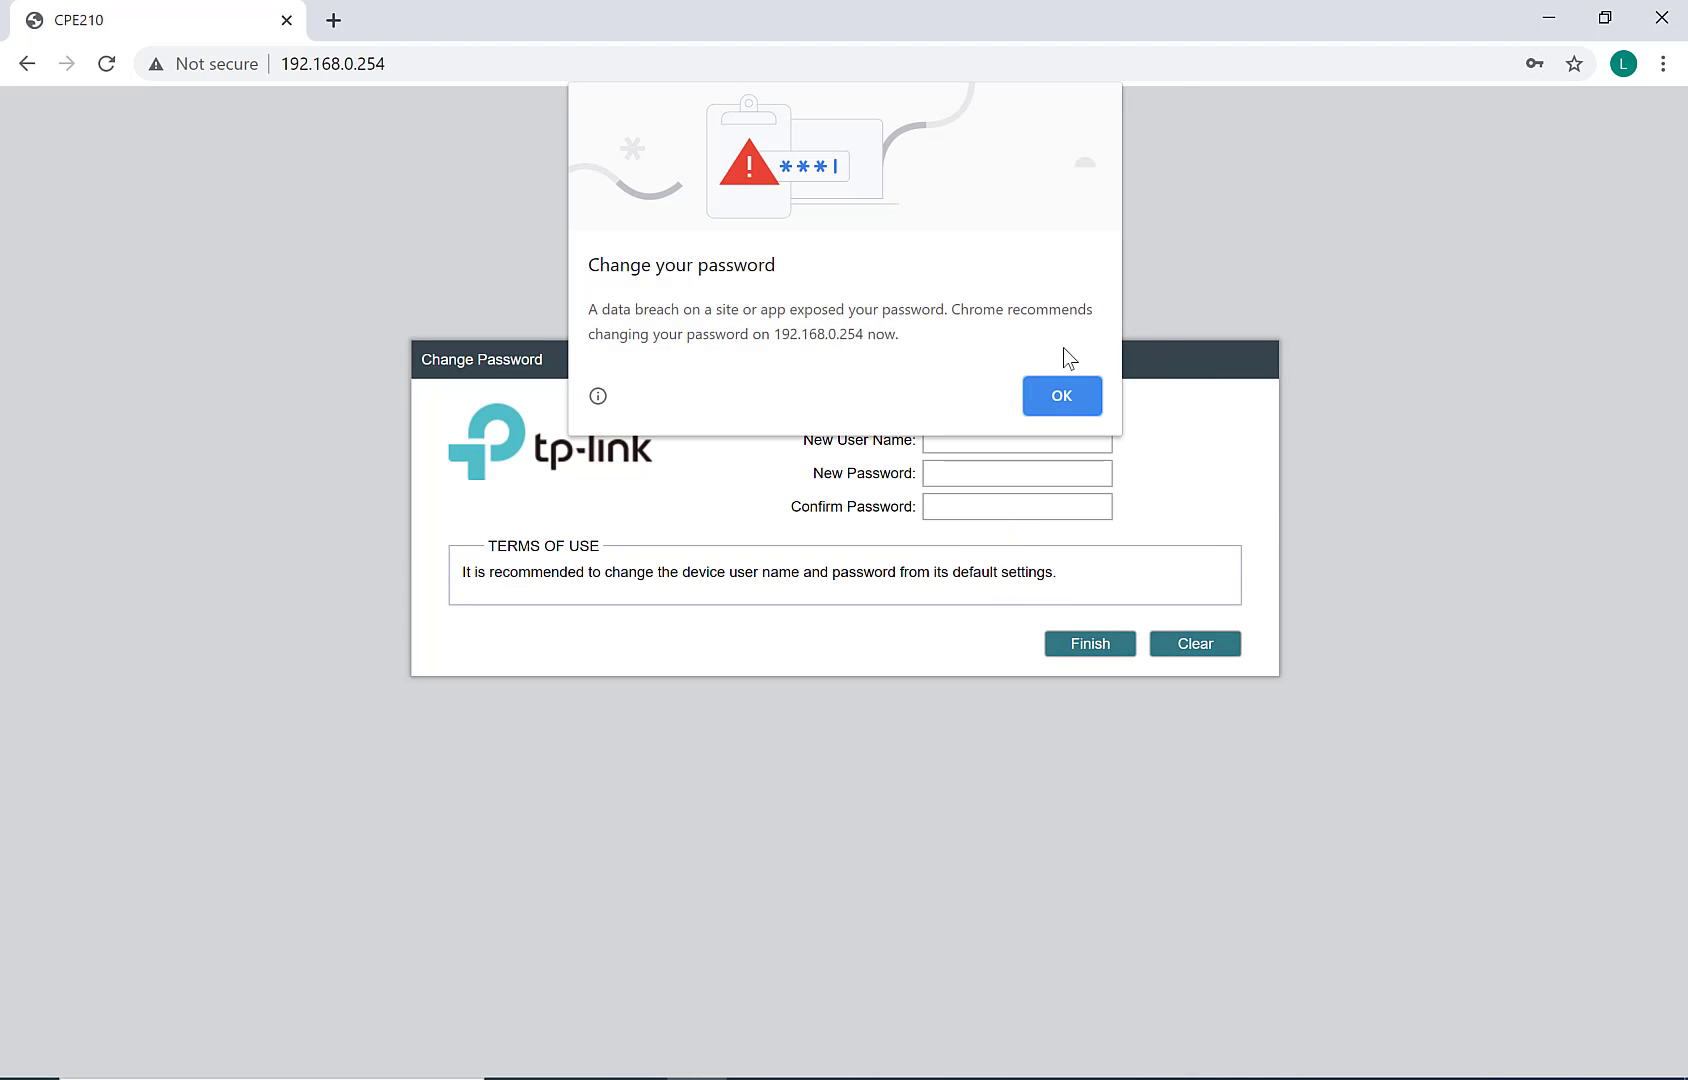
Dismiss the breach warning, then enter a new user name and a confirmed new password and finish.
{"action": "left_click", "coordinate": [1060, 395]}
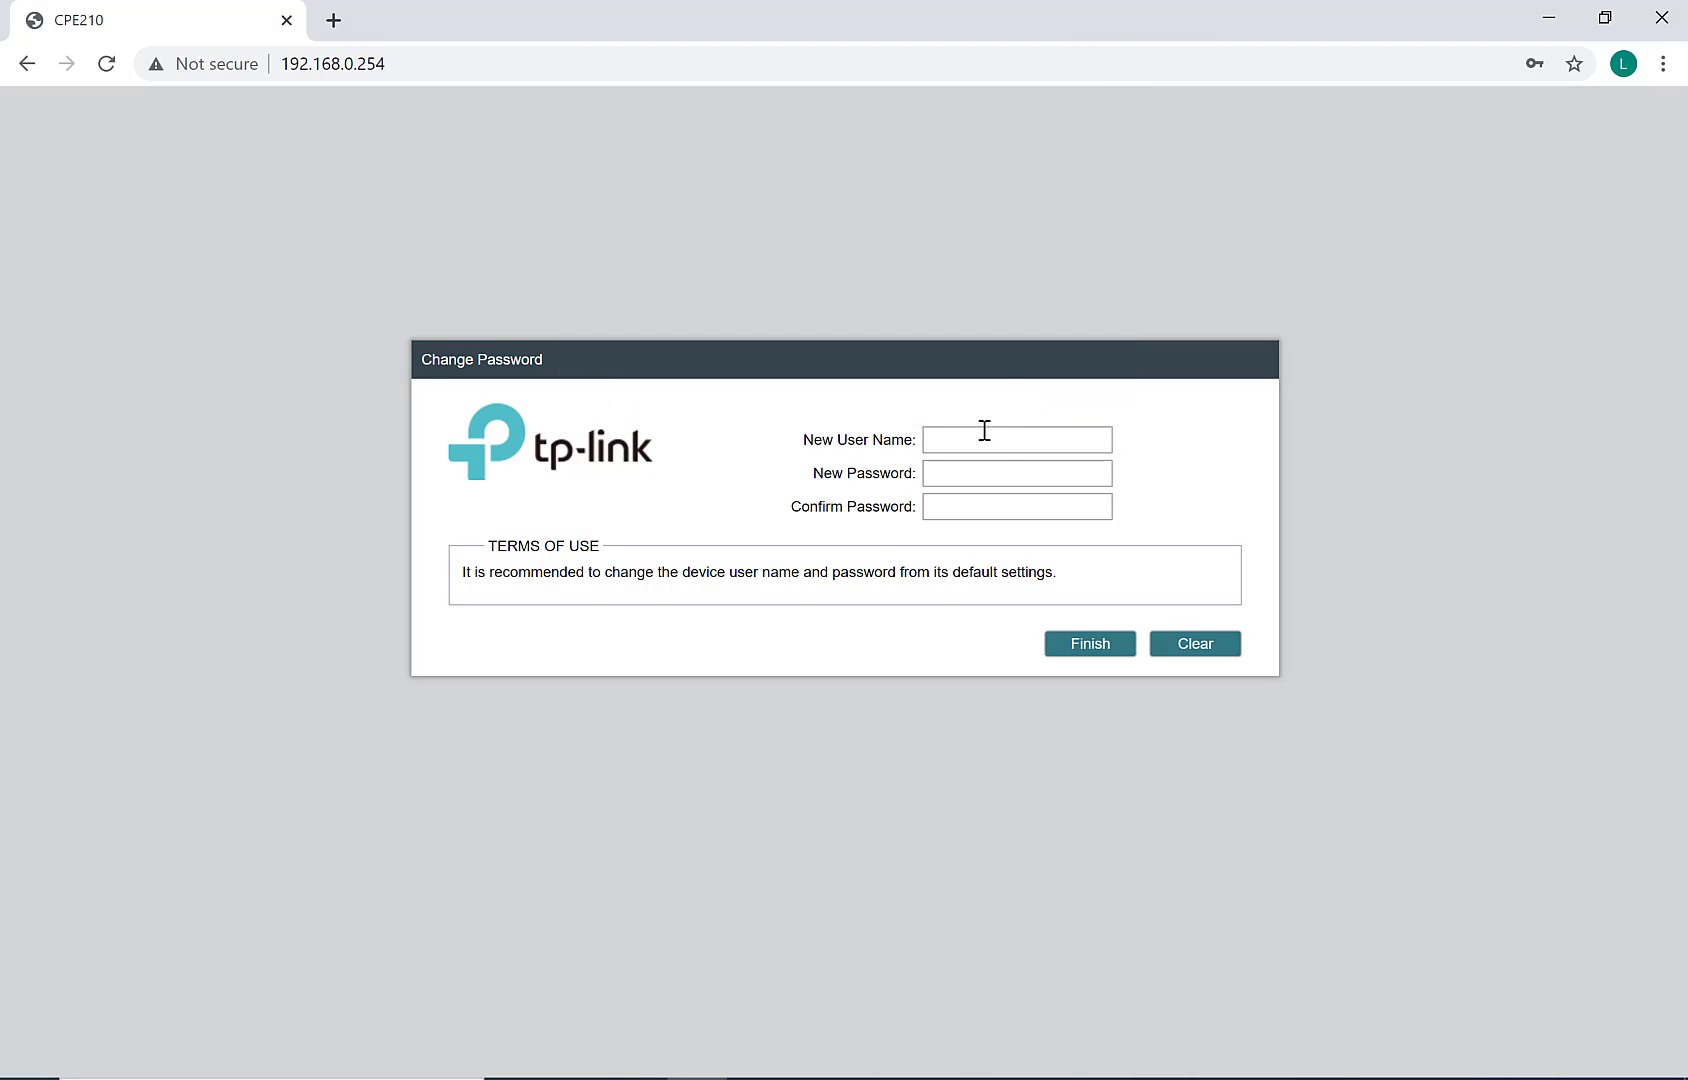
{"action": "left_click", "coordinate": [984, 439]}
{"action": "key", "text": "Tab"}
{"action": "key", "text": "Tab"}
{"action": "left_click", "coordinate": [1092, 645]}
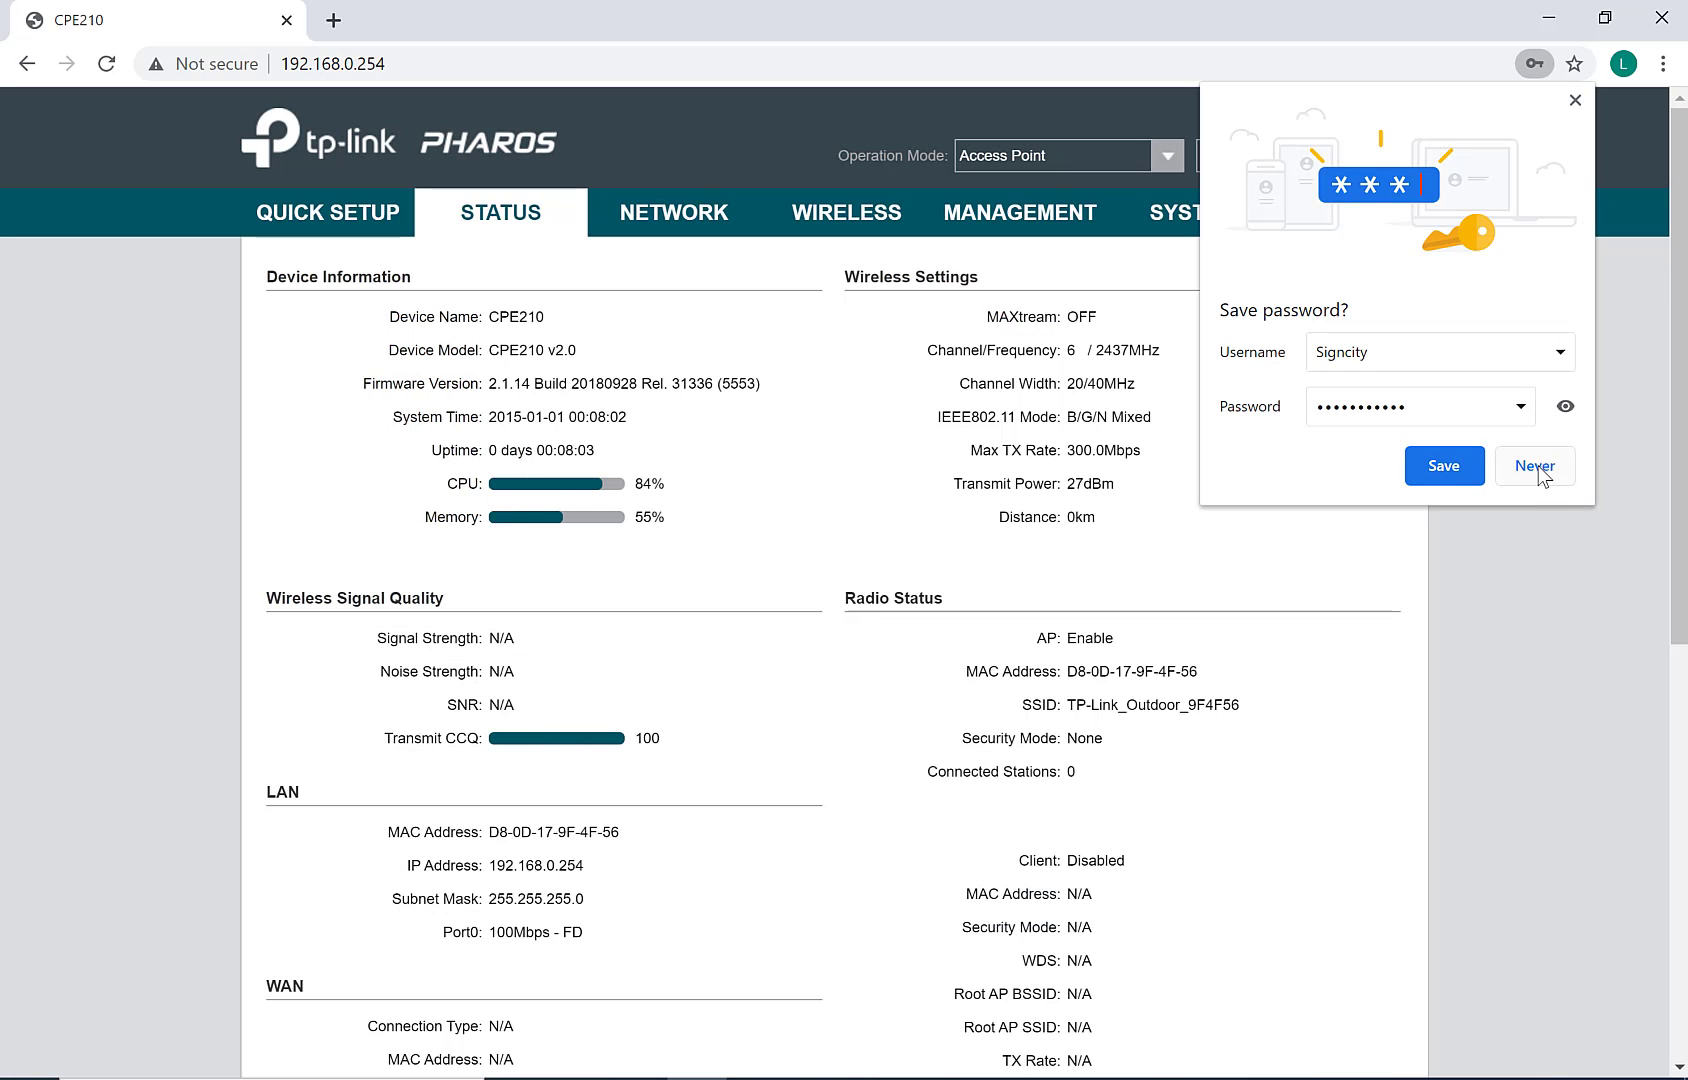
Decline saving the password and start Quick Setup, keeping Access Point mode.
{"action": "left_click", "coordinate": [1540, 470]}
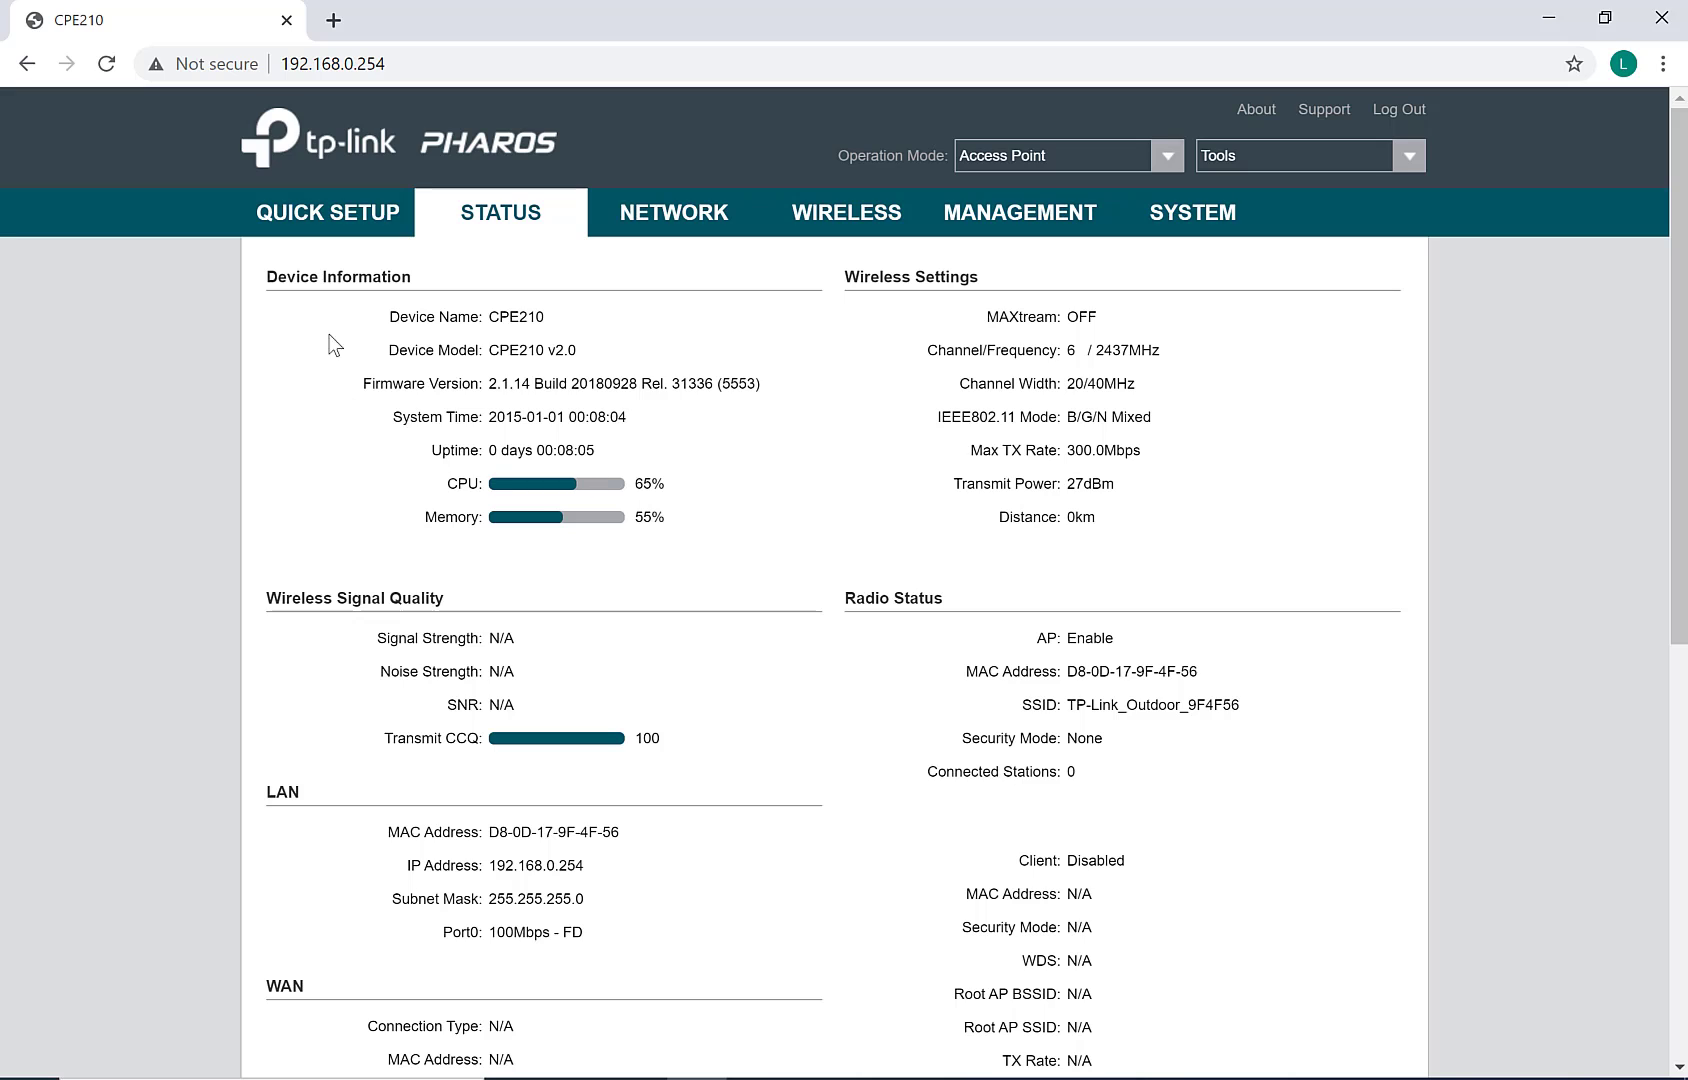
{"action": "left_click", "coordinate": [307, 217]}
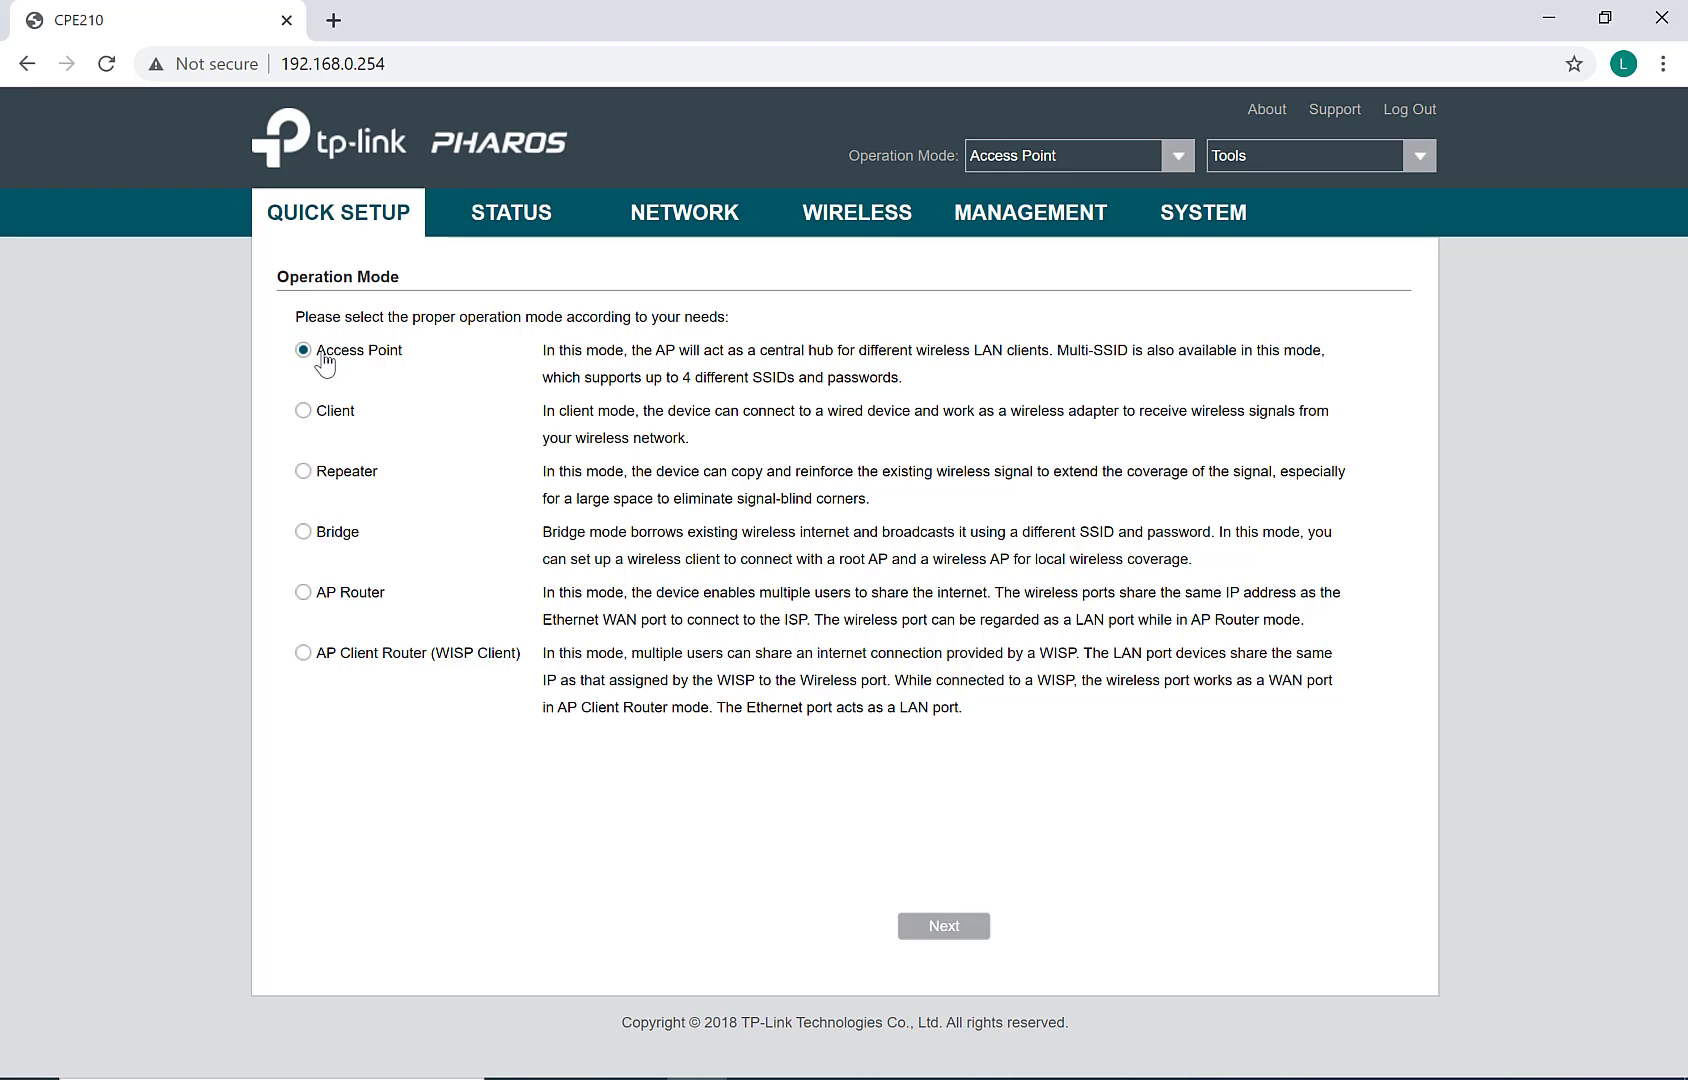
{"action": "left_click", "coordinate": [961, 927]}
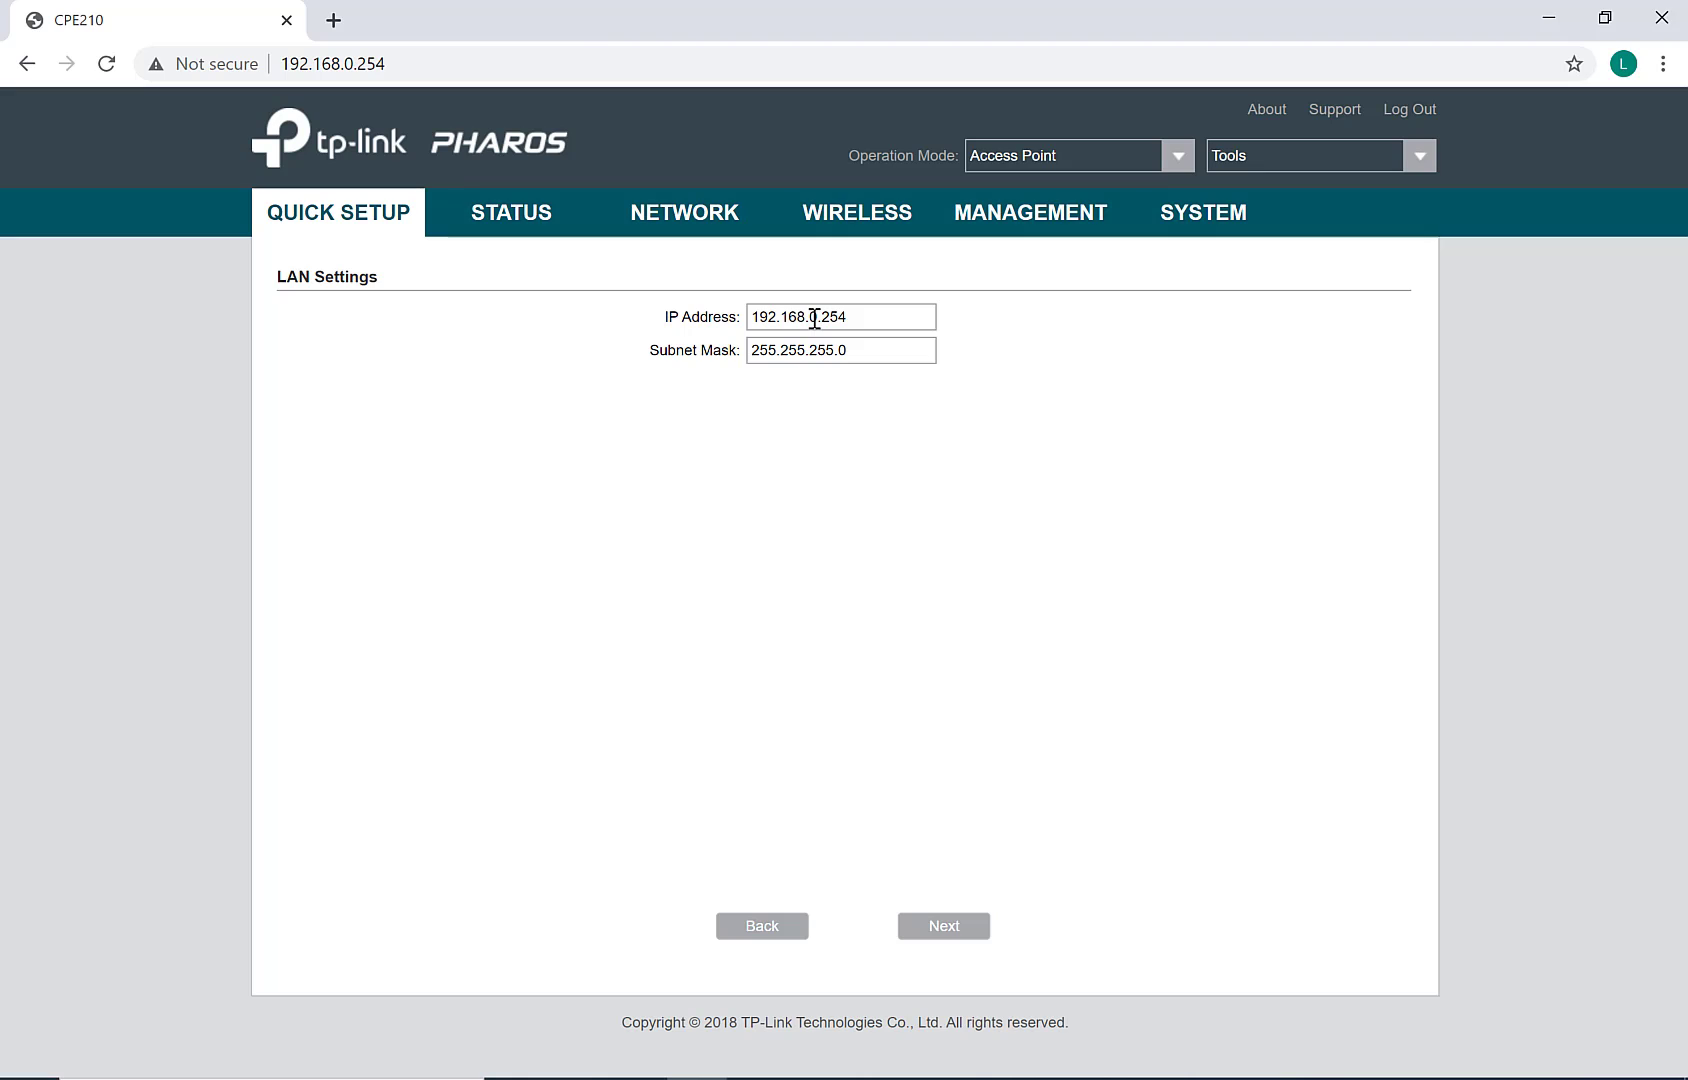
Change the LAN IP address from 192.168.0.254 to 192.168.1.254 and continue.
{"action": "left_click", "coordinate": [811, 317]}
{"action": "left_click_drag", "start_coordinate": [819, 317], "coordinate": [806, 320]}
{"action": "type", "text": "1"}
{"action": "left_click", "coordinate": [945, 927]}
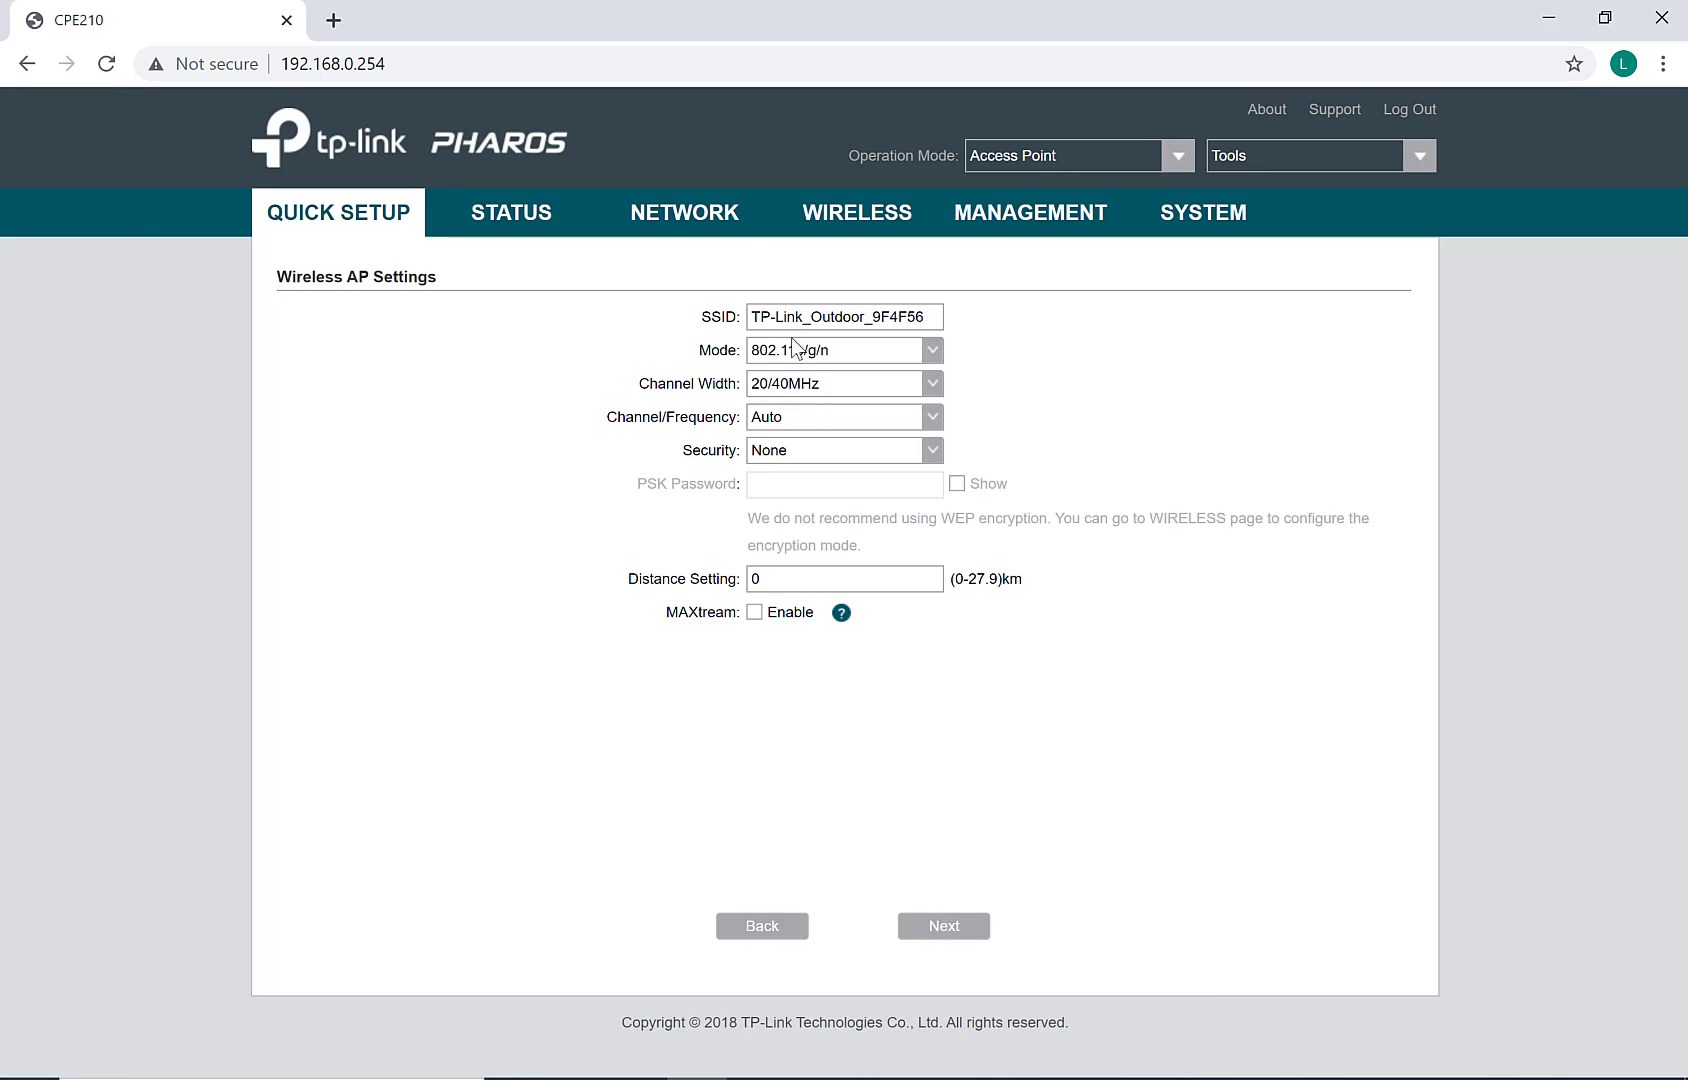
Rename the SSID from TP-Link_Outdoor_9F4F56 to Signcity.
{"action": "double_click", "coordinate": [789, 316]}
{"action": "triple_click", "coordinate": [792, 313]}
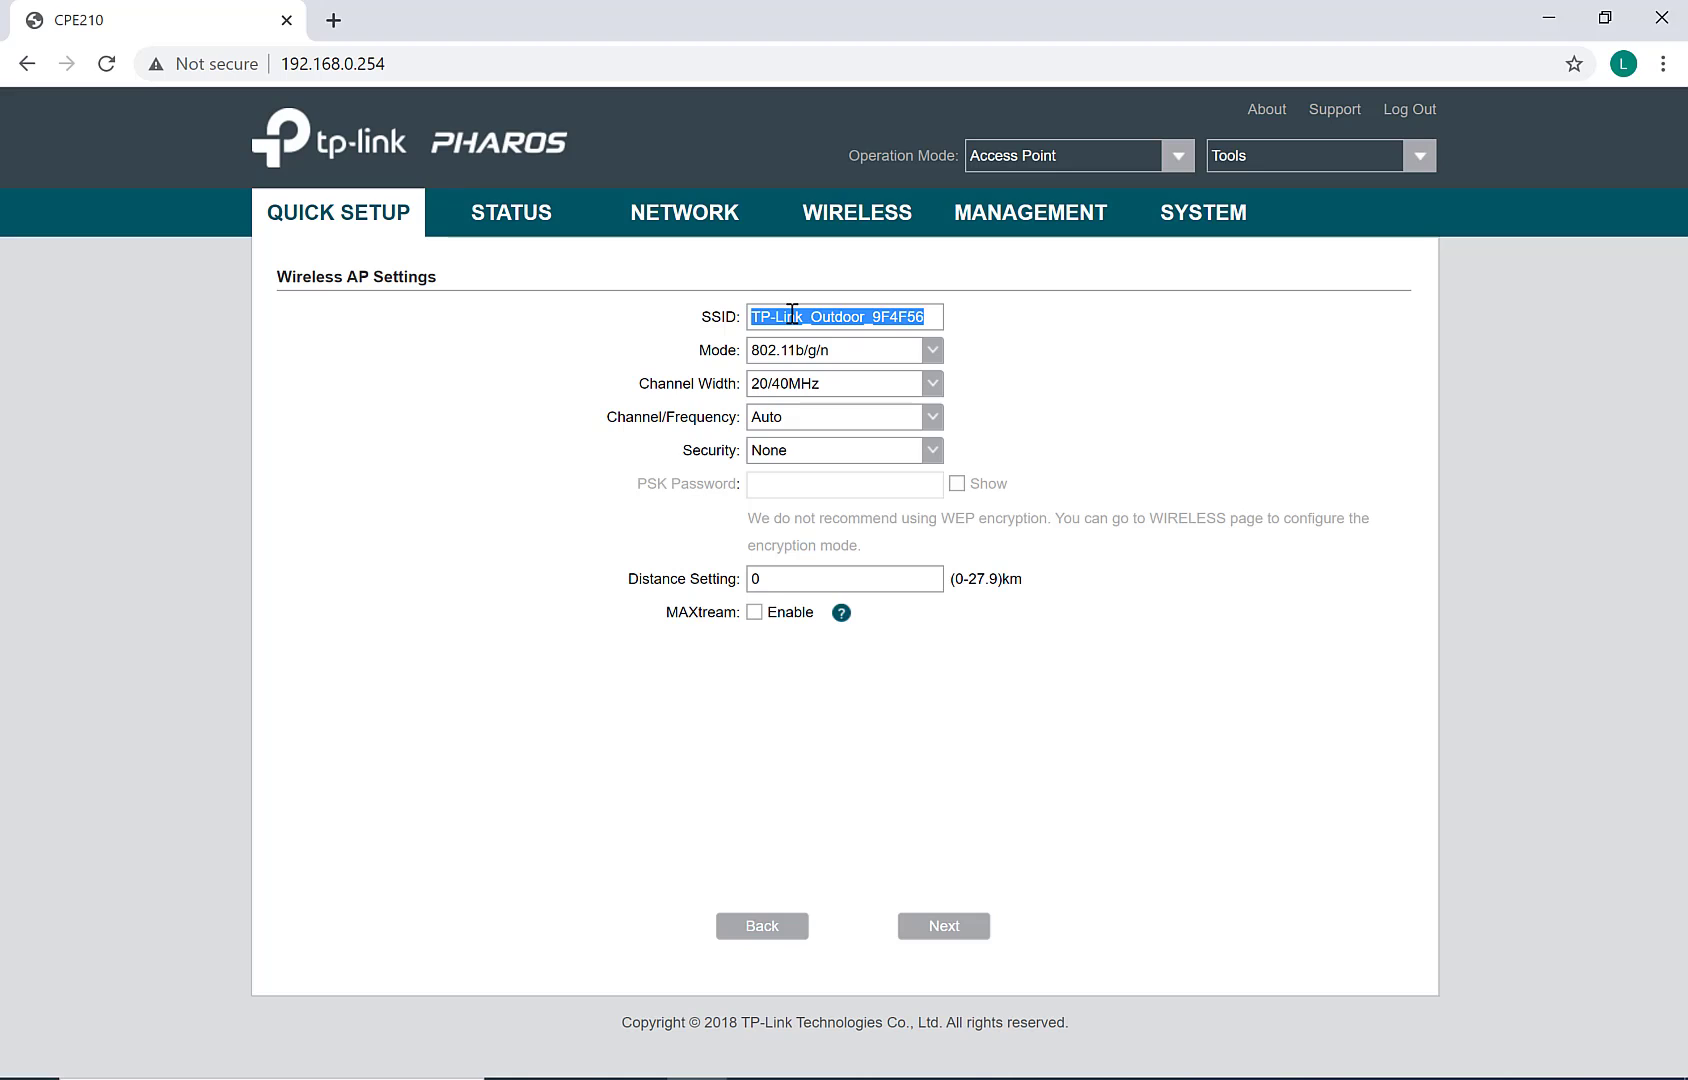
{"action": "type", "text": "Signcity"}
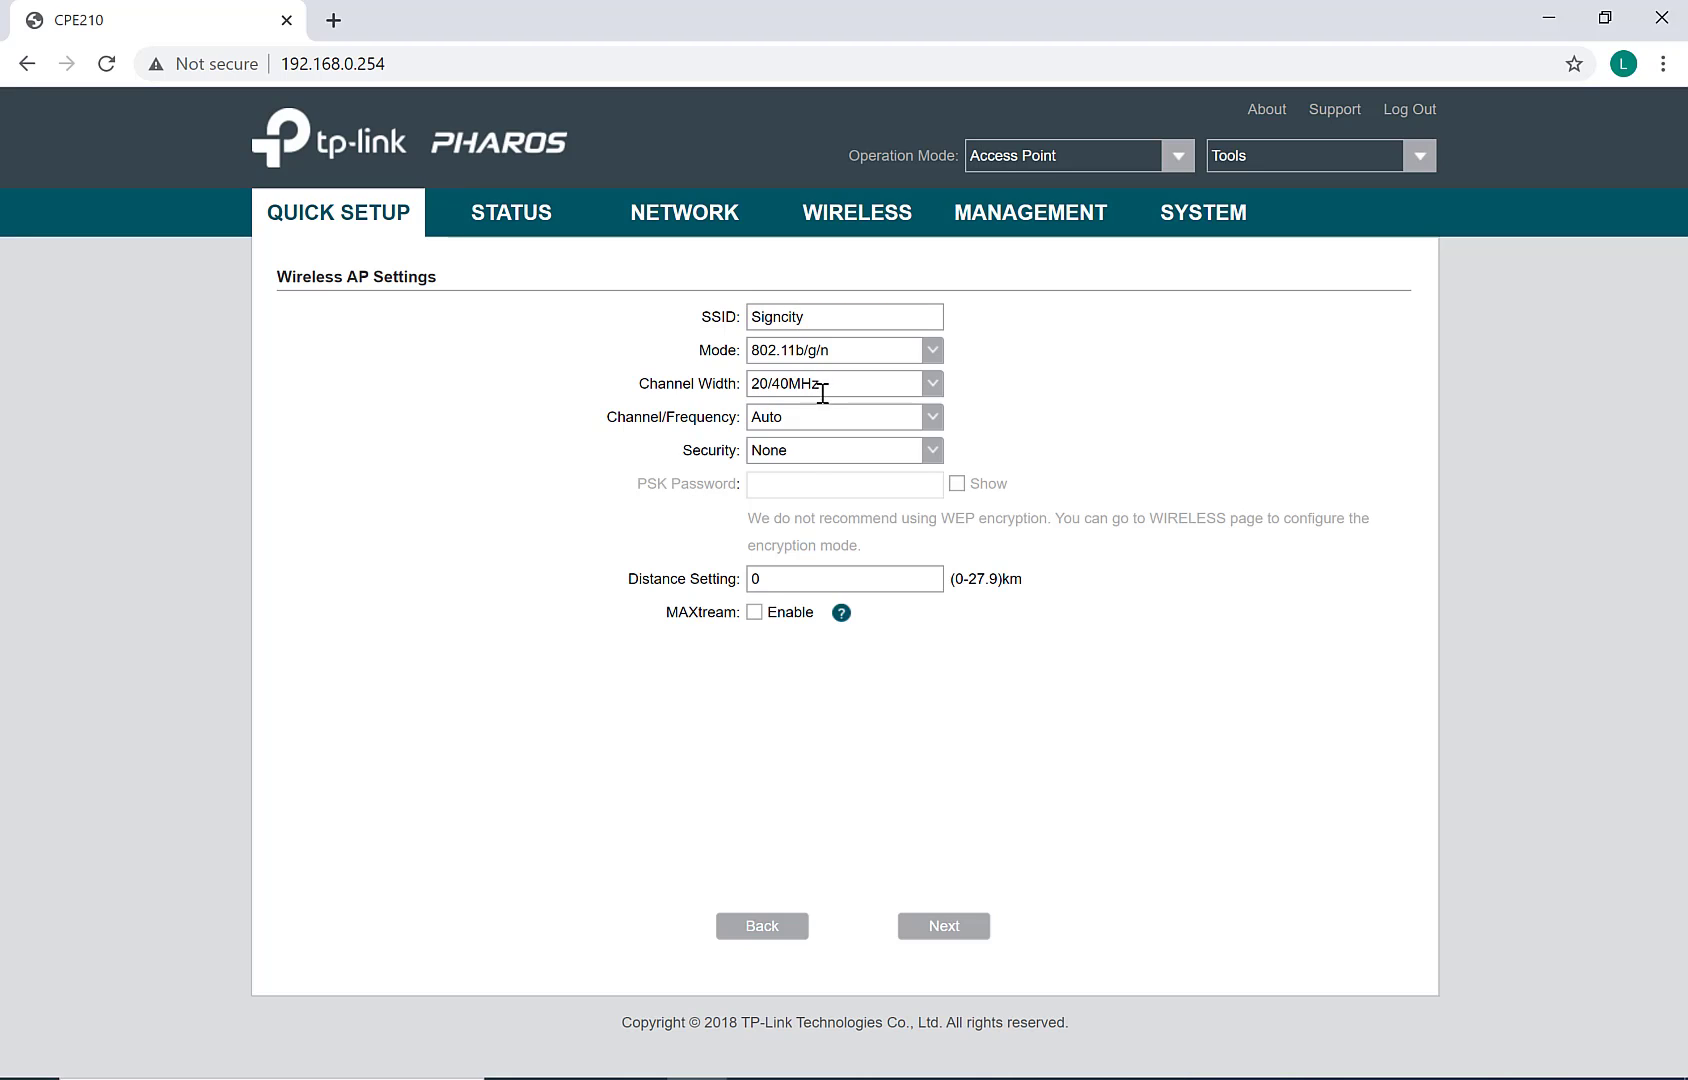
Choose WPA-PSK / WPA2-PSK security, enter and reveal the PSK password, and continue.
{"action": "left_click", "coordinate": [940, 452]}
{"action": "left_click", "coordinate": [924, 453]}
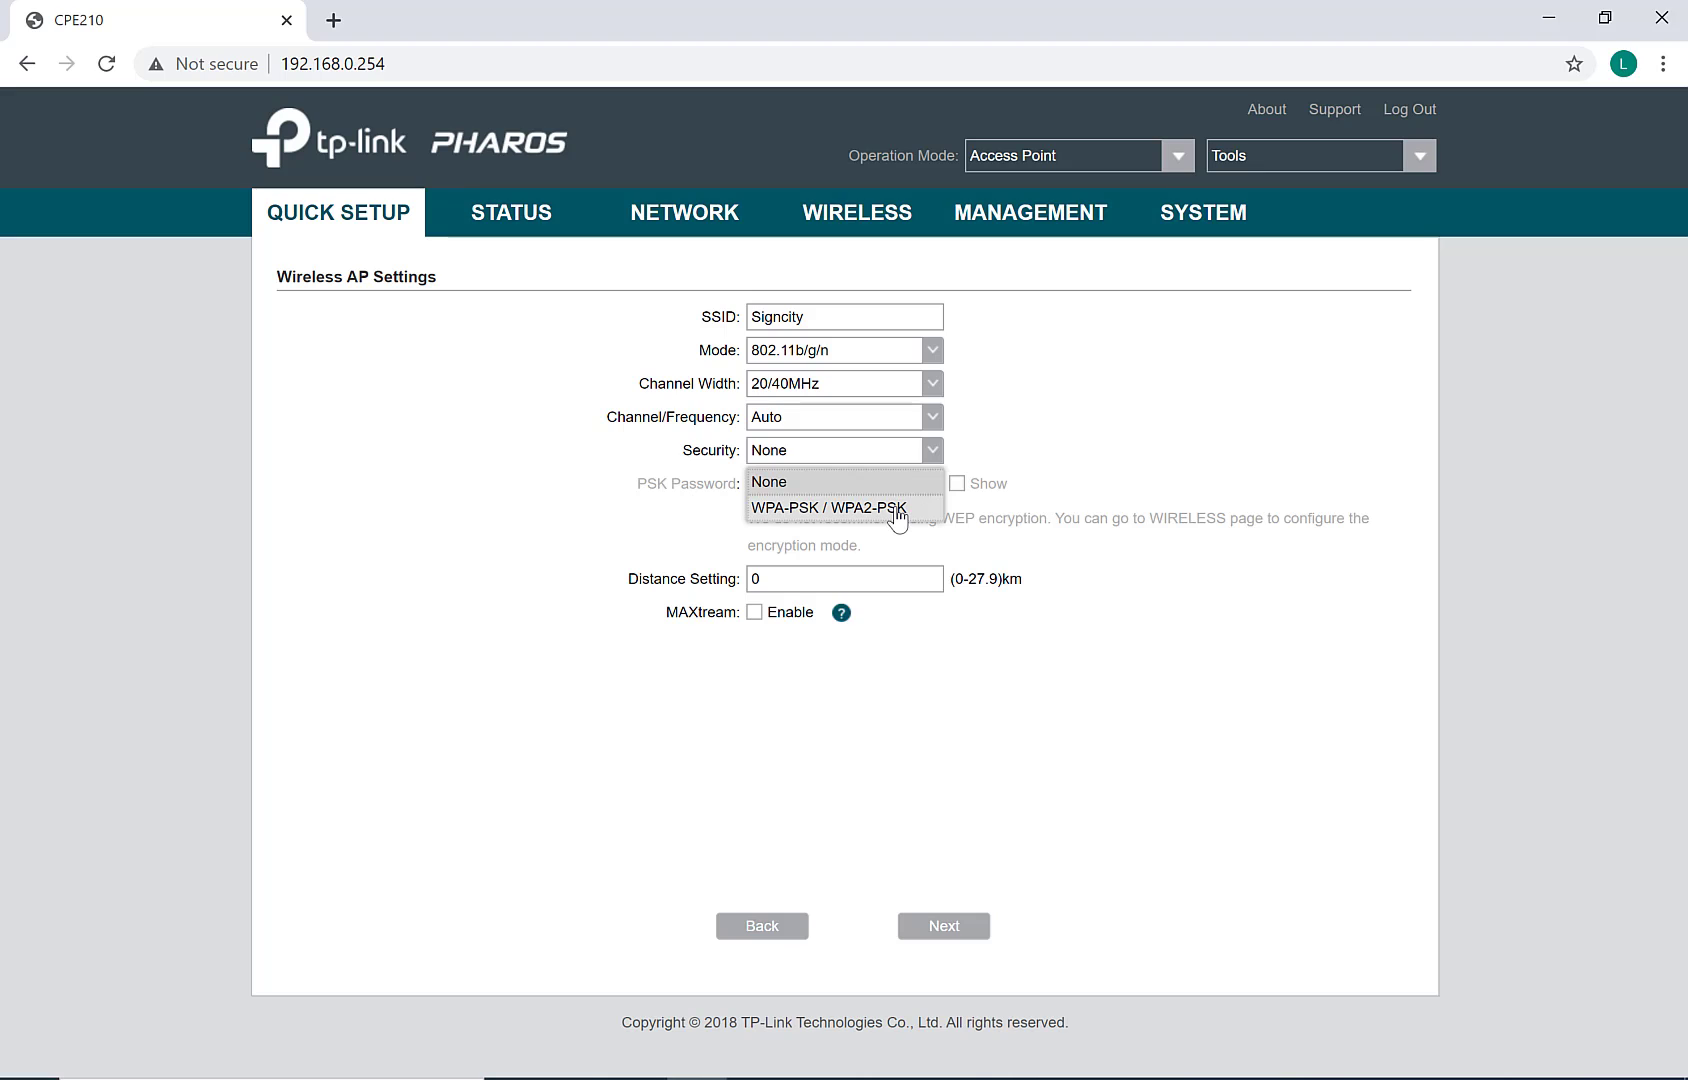
{"action": "left_click", "coordinate": [841, 512]}
{"action": "left_click", "coordinate": [808, 489]}
{"action": "type", "text": "**********"}
{"action": "left_click", "coordinate": [956, 485]}
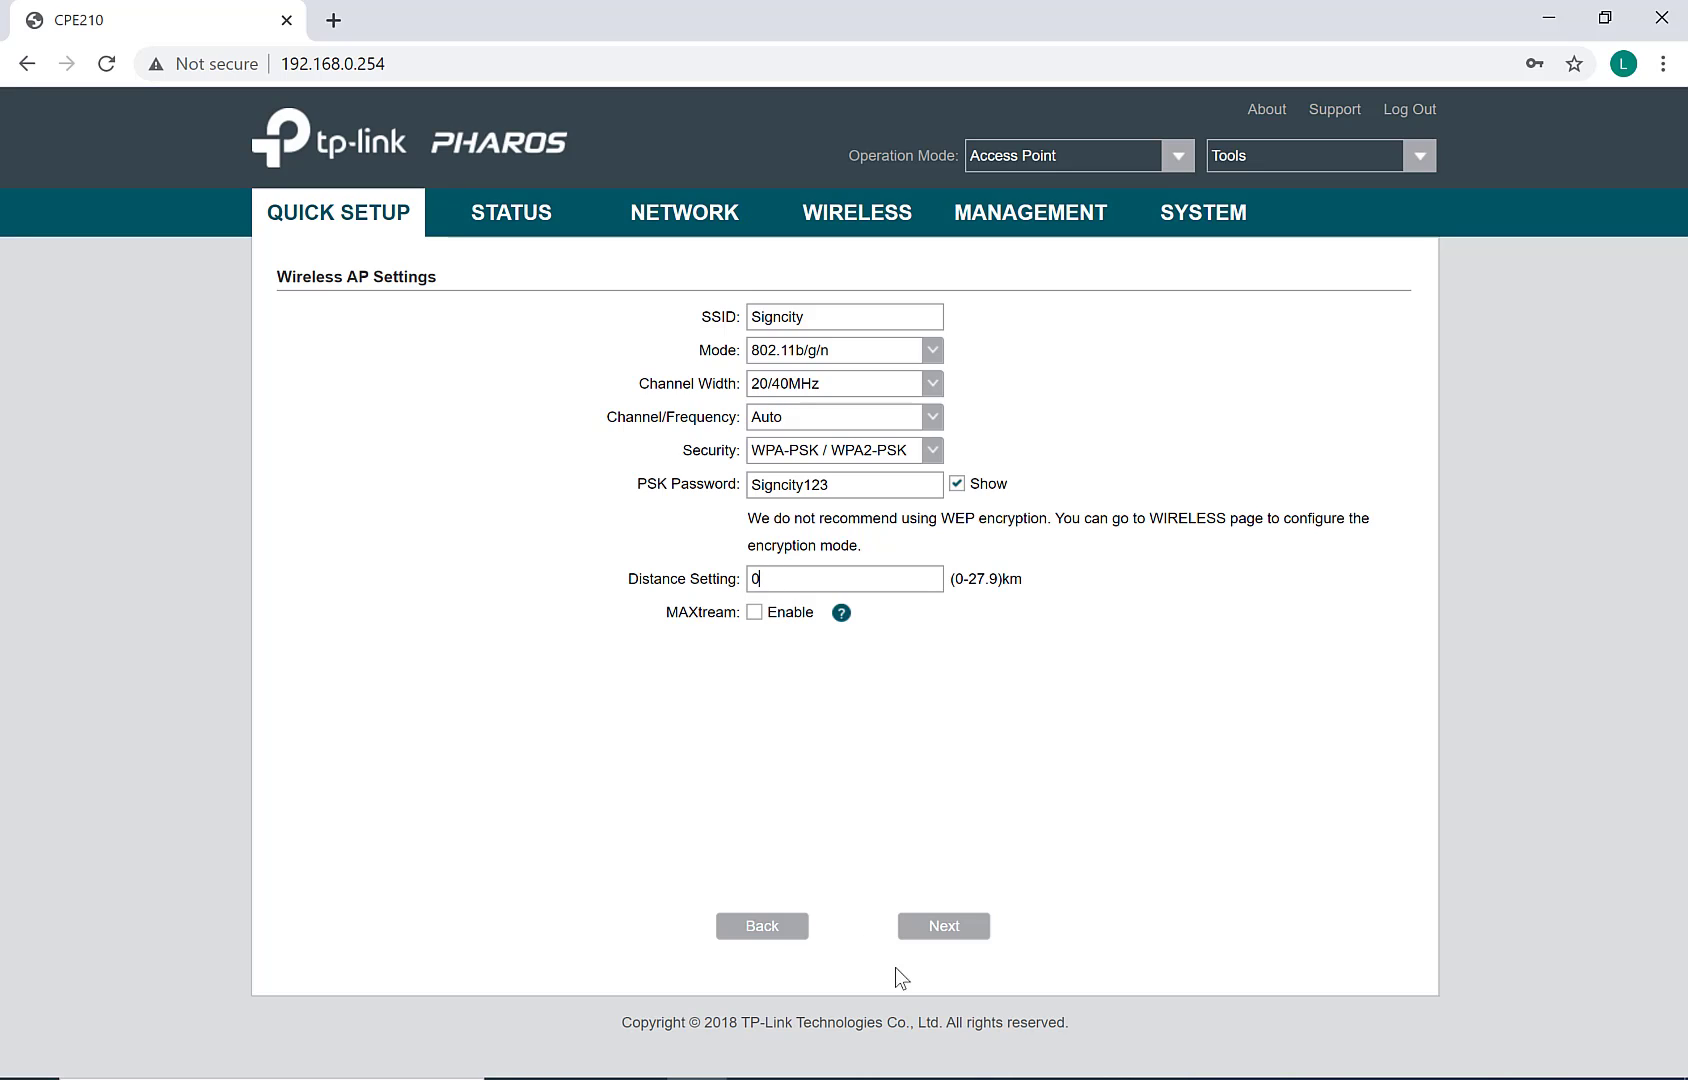
{"action": "left_click", "coordinate": [940, 940]}
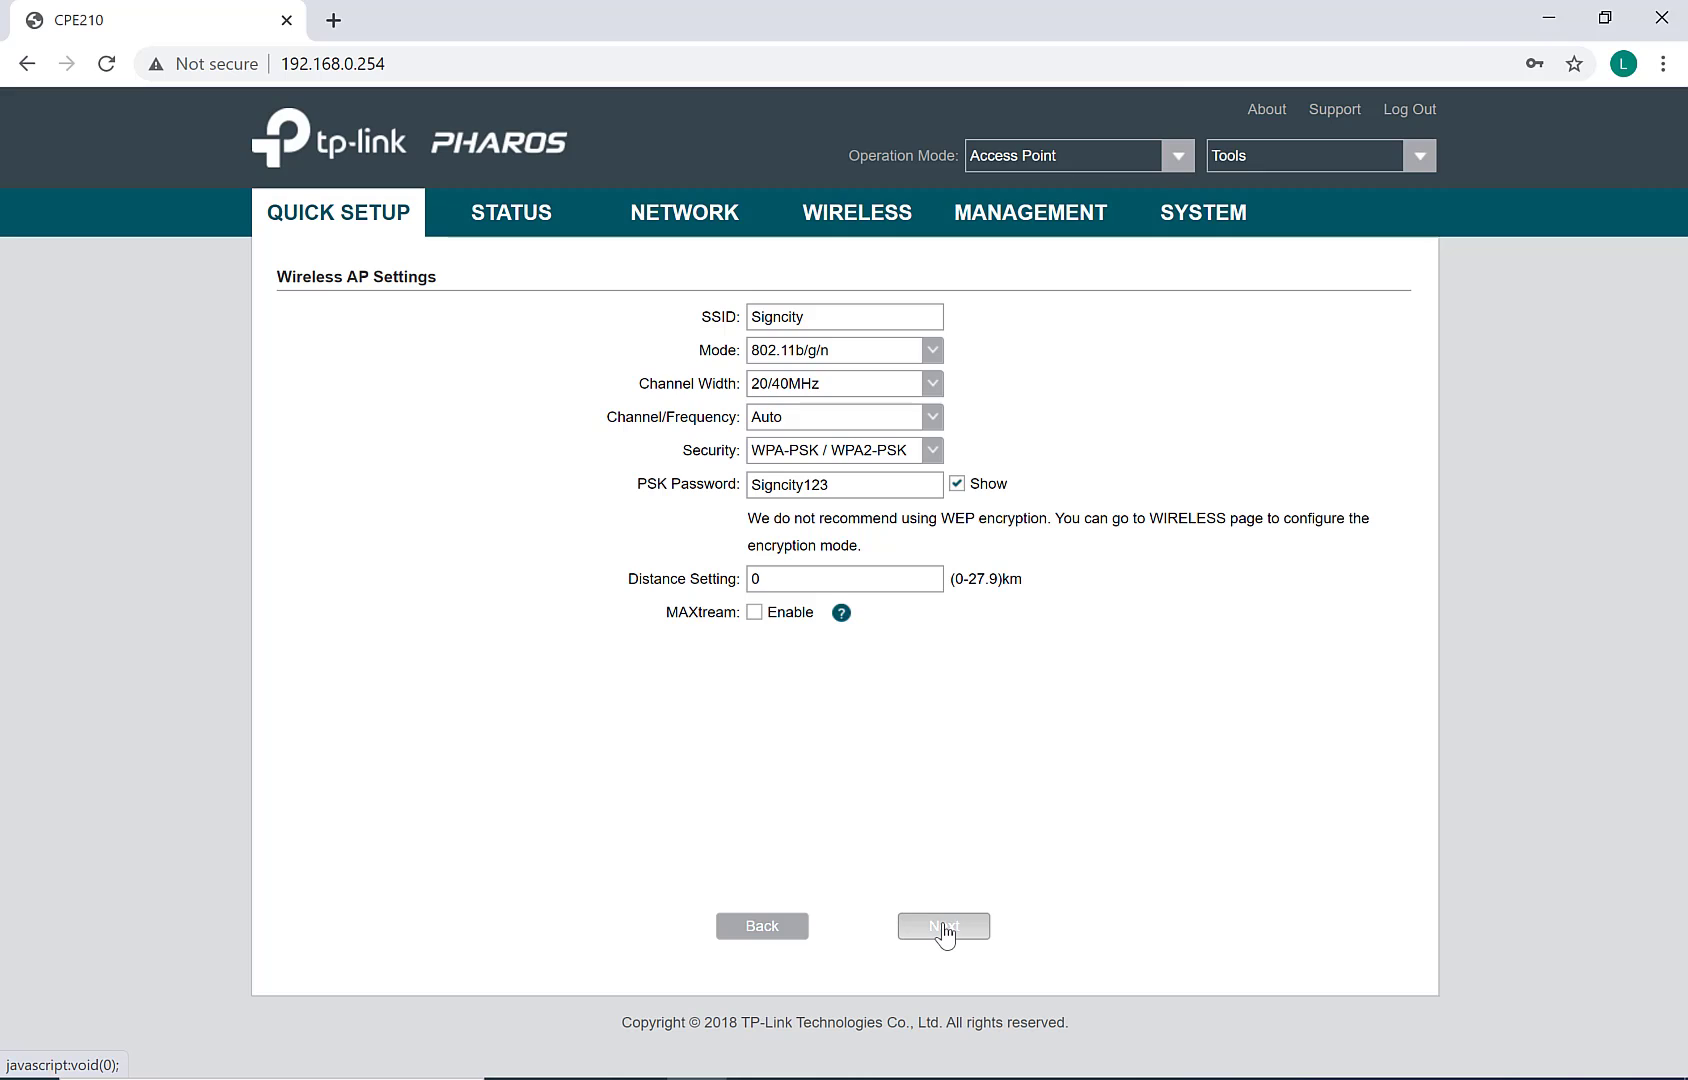
Finish Quick Setup to apply IP 192.168.1.254 and SSID Signcity, declining to save the password.
{"action": "left_click", "coordinate": [944, 928]}
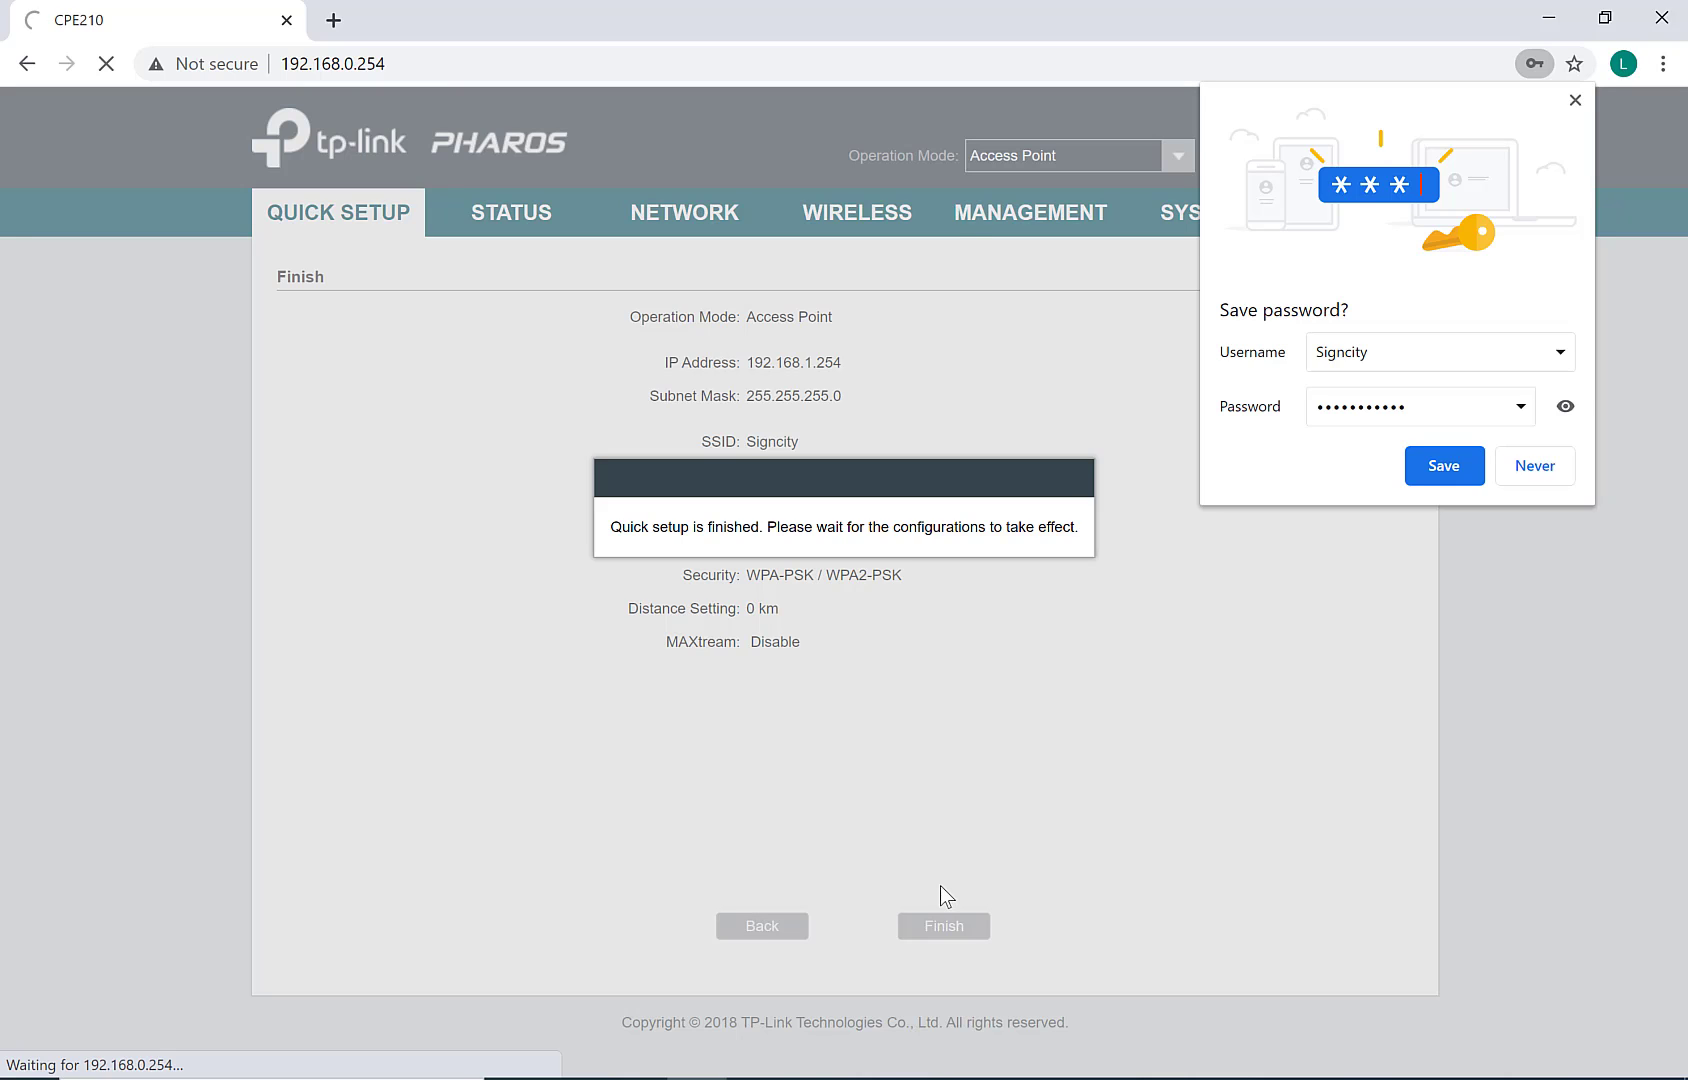
{"action": "left_click", "coordinate": [1548, 466]}
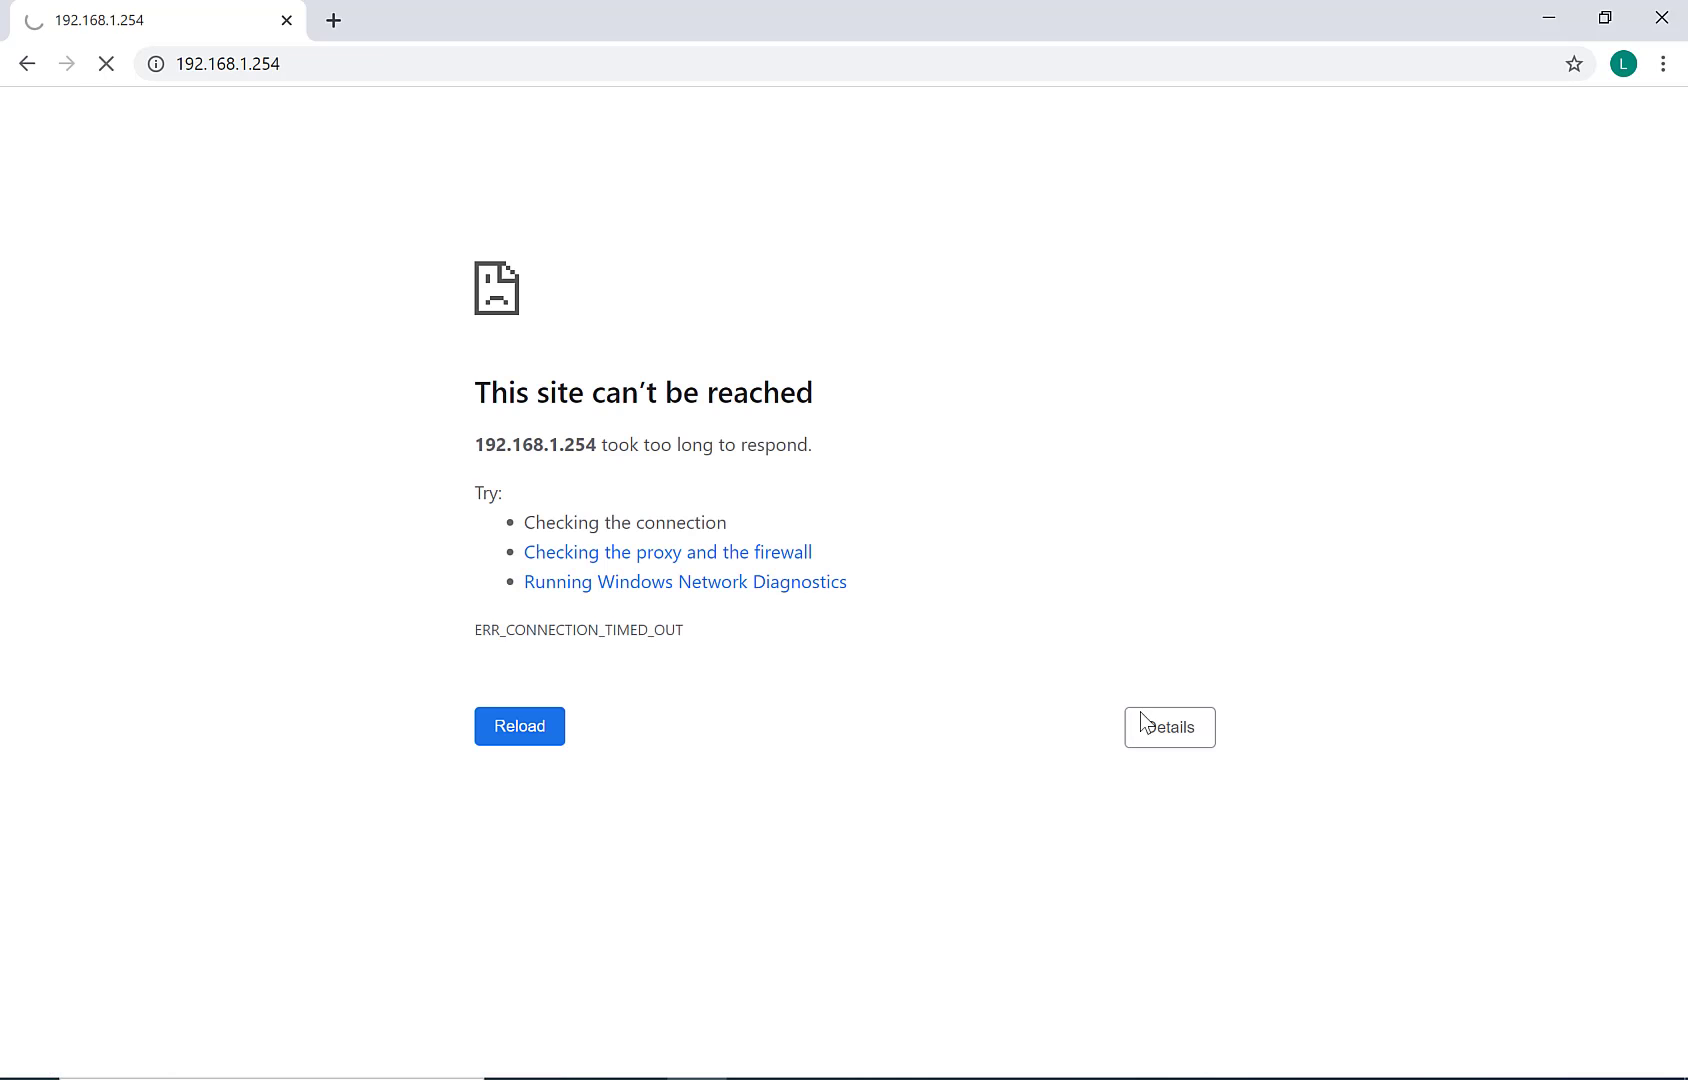
Change the Ethernet IPv4 address from 192.168.0.127 to 192.168.1.127 and close all connection dialogs.
{"action": "left_click", "coordinate": [819, 1078]}
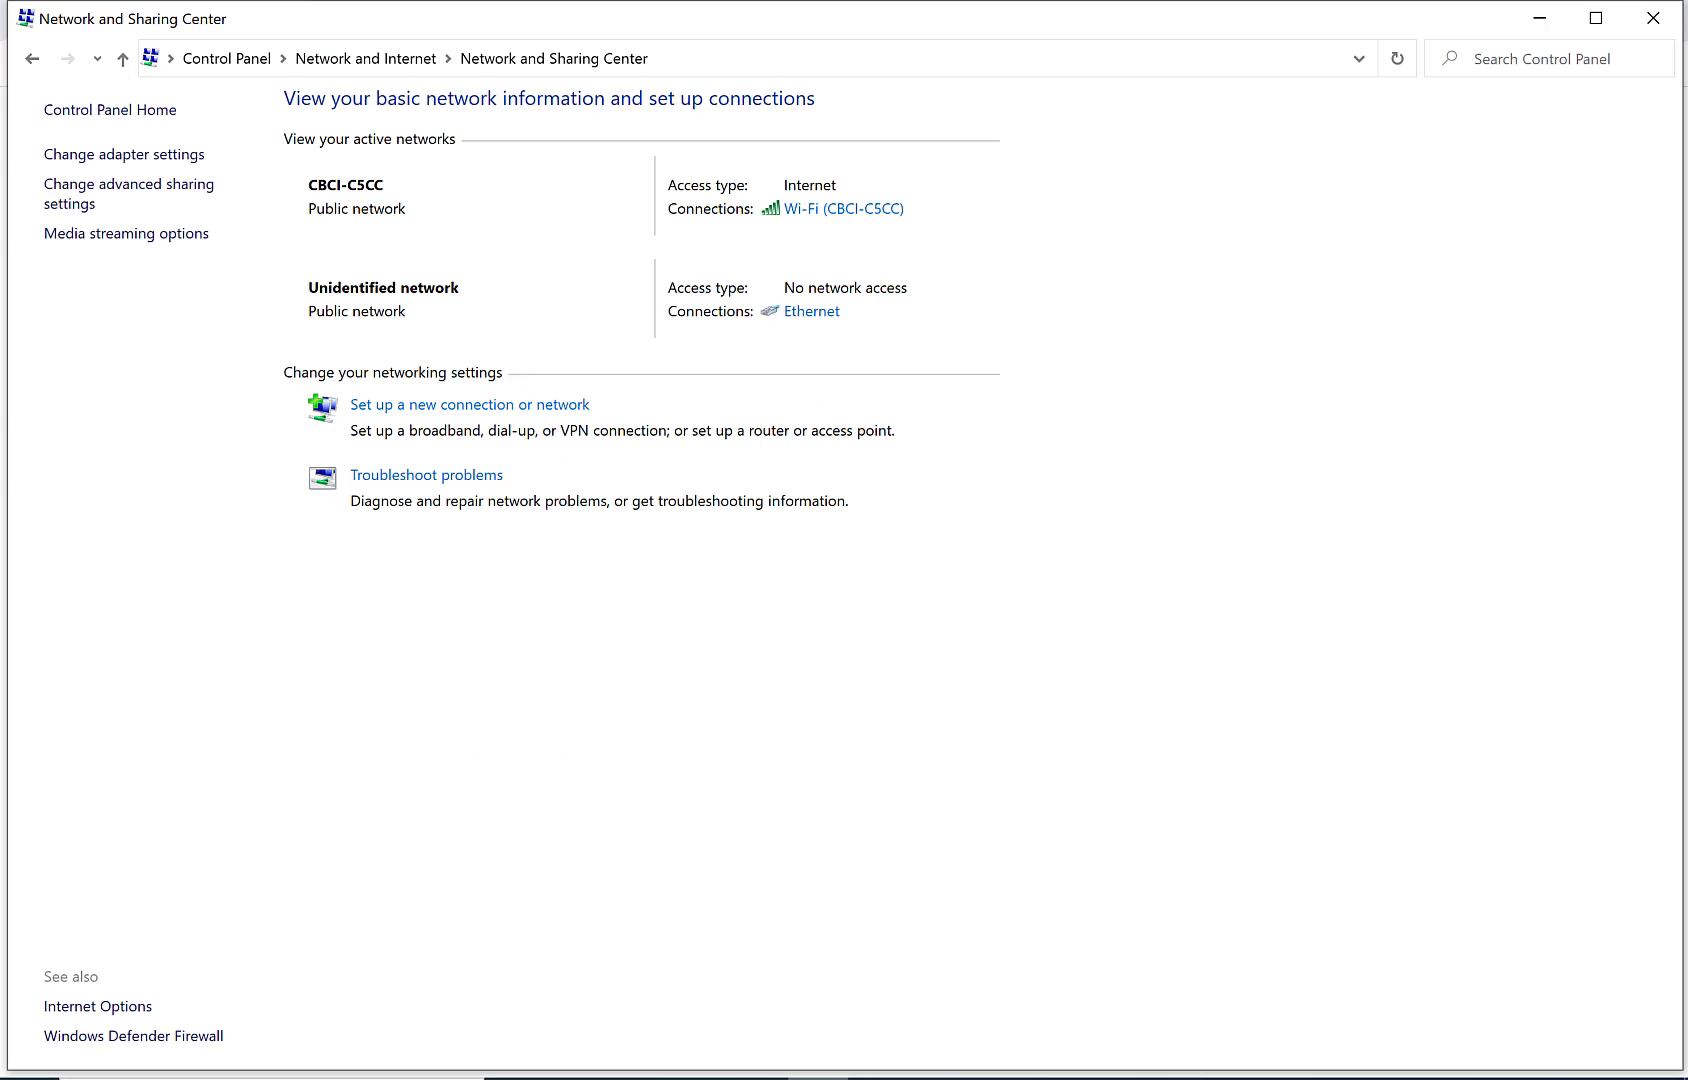
{"action": "left_click", "coordinate": [813, 313]}
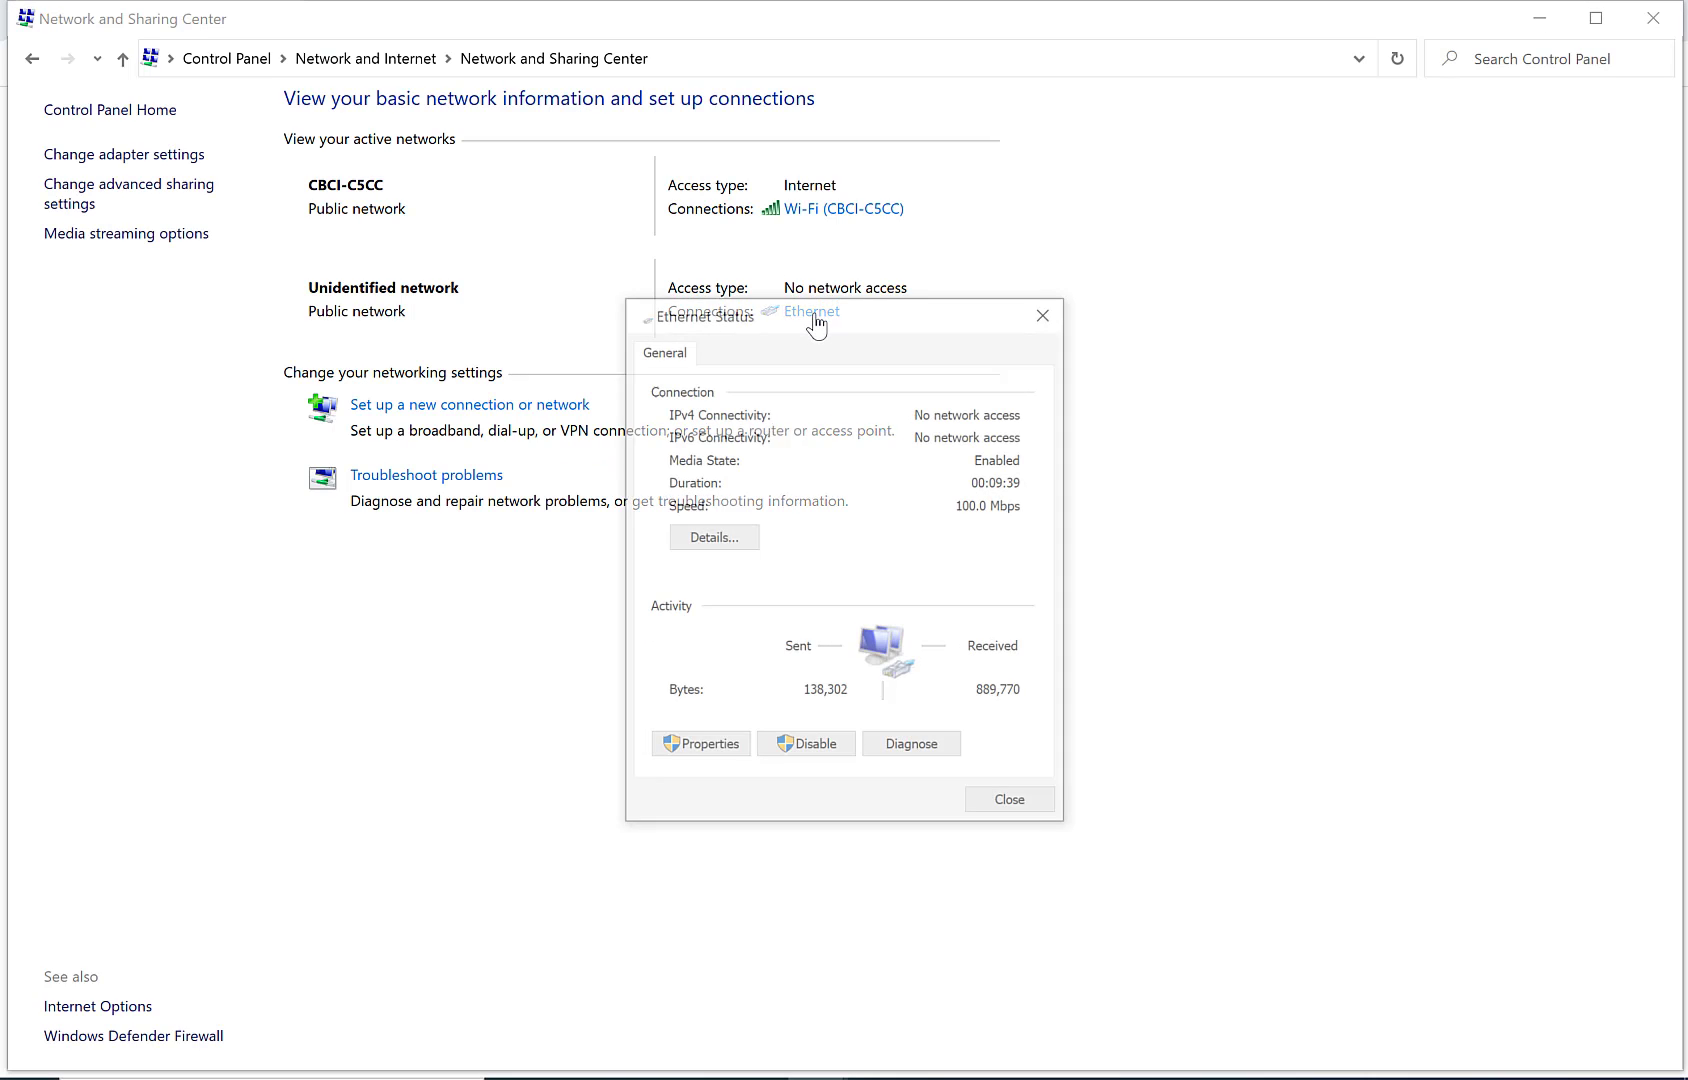
{"action": "left_click", "coordinate": [711, 746]}
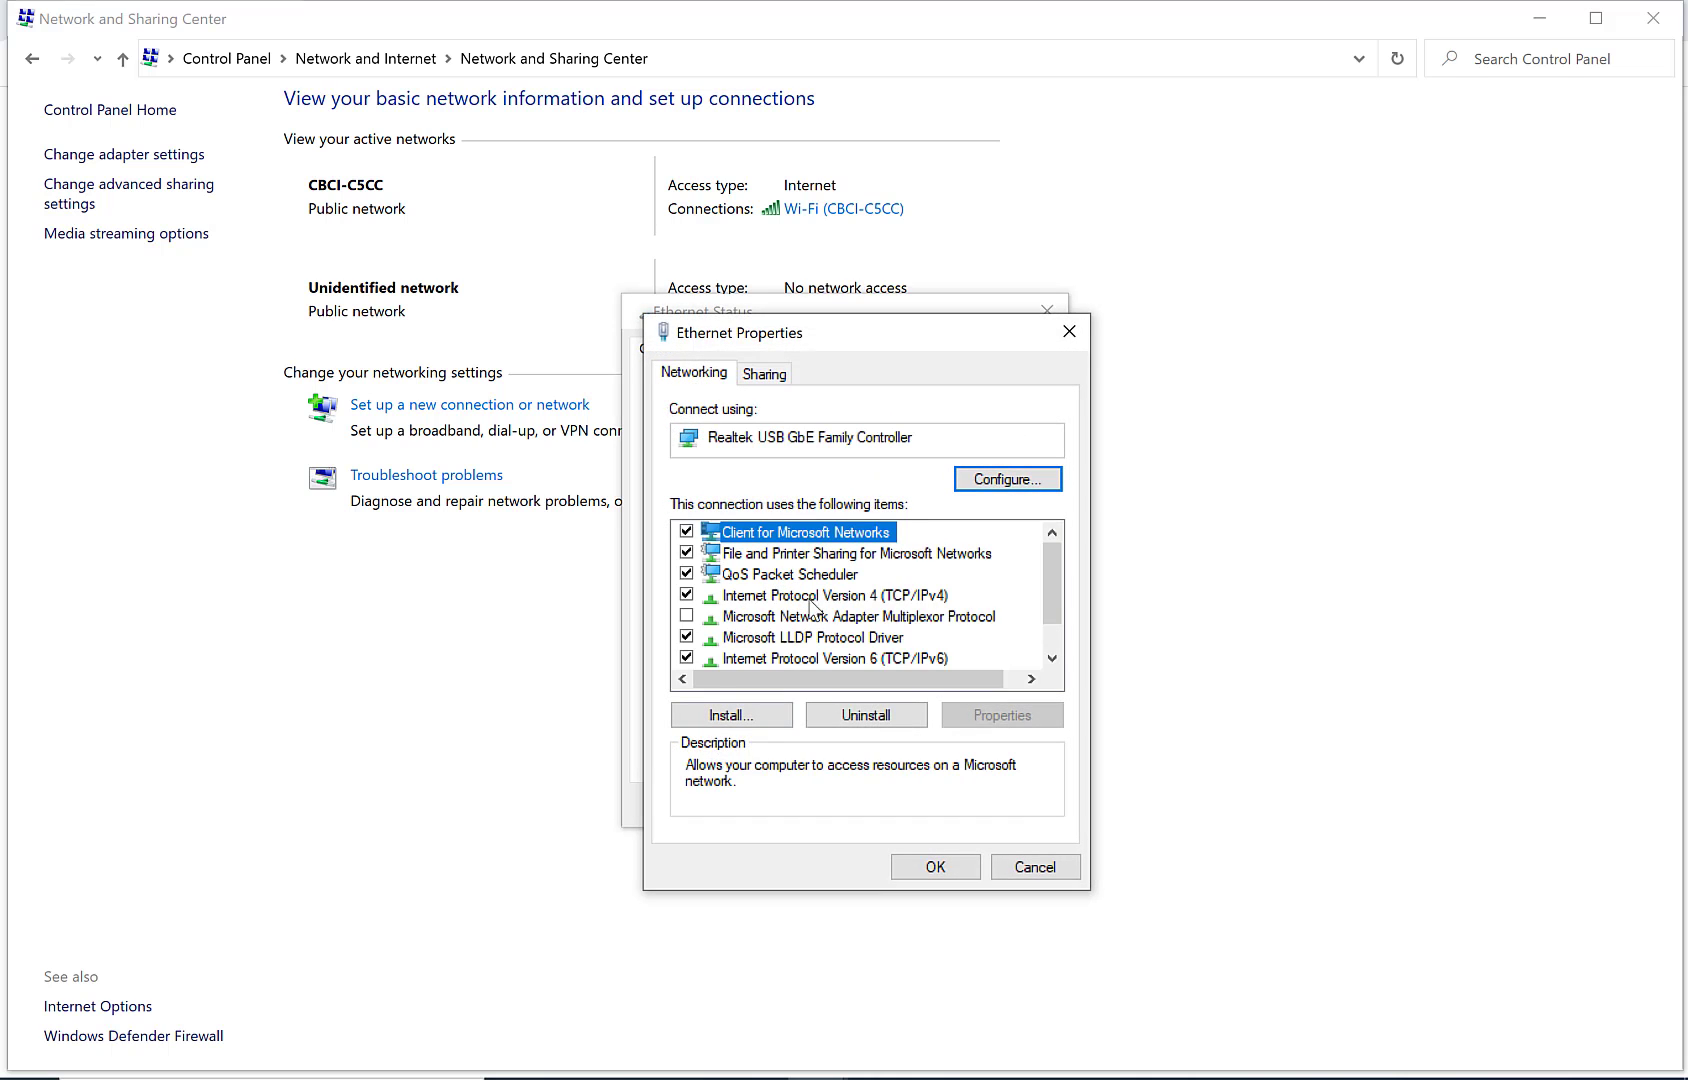
{"action": "left_click", "coordinate": [808, 600]}
{"action": "left_click", "coordinate": [985, 718]}
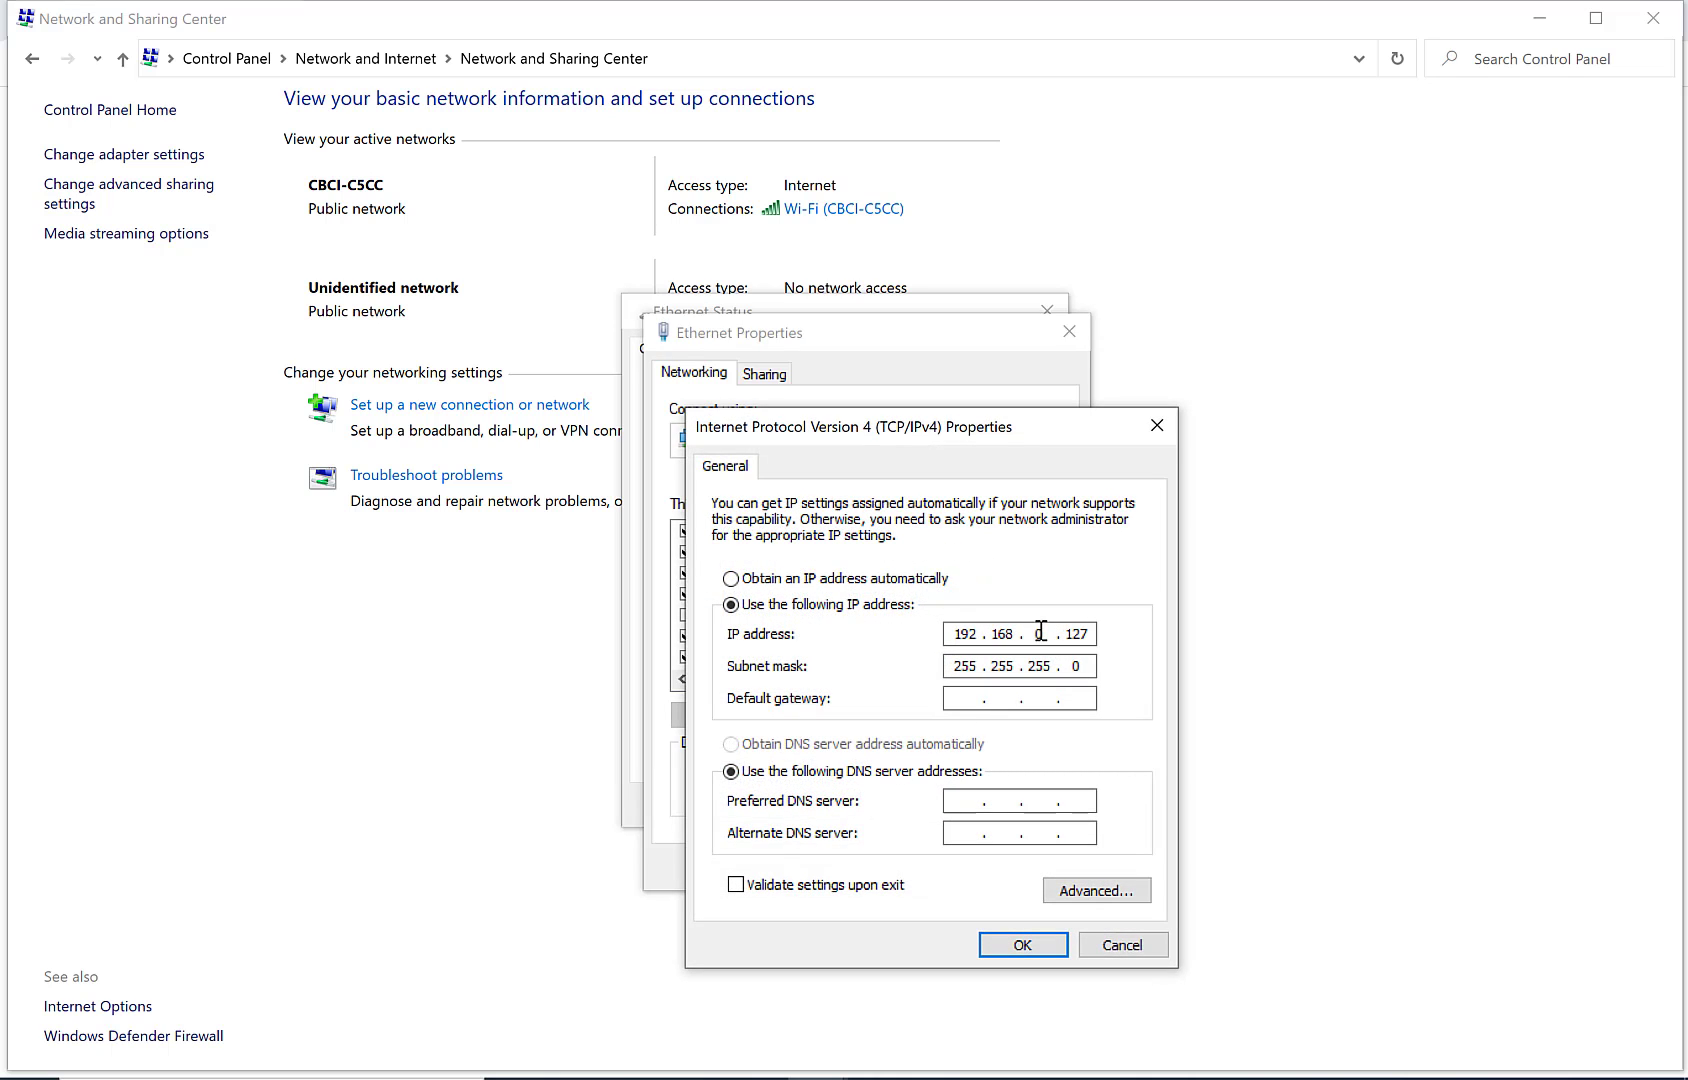
{"action": "double_click", "coordinate": [1032, 636]}
{"action": "type", "text": "1"}
{"action": "left_click", "coordinate": [1033, 946]}
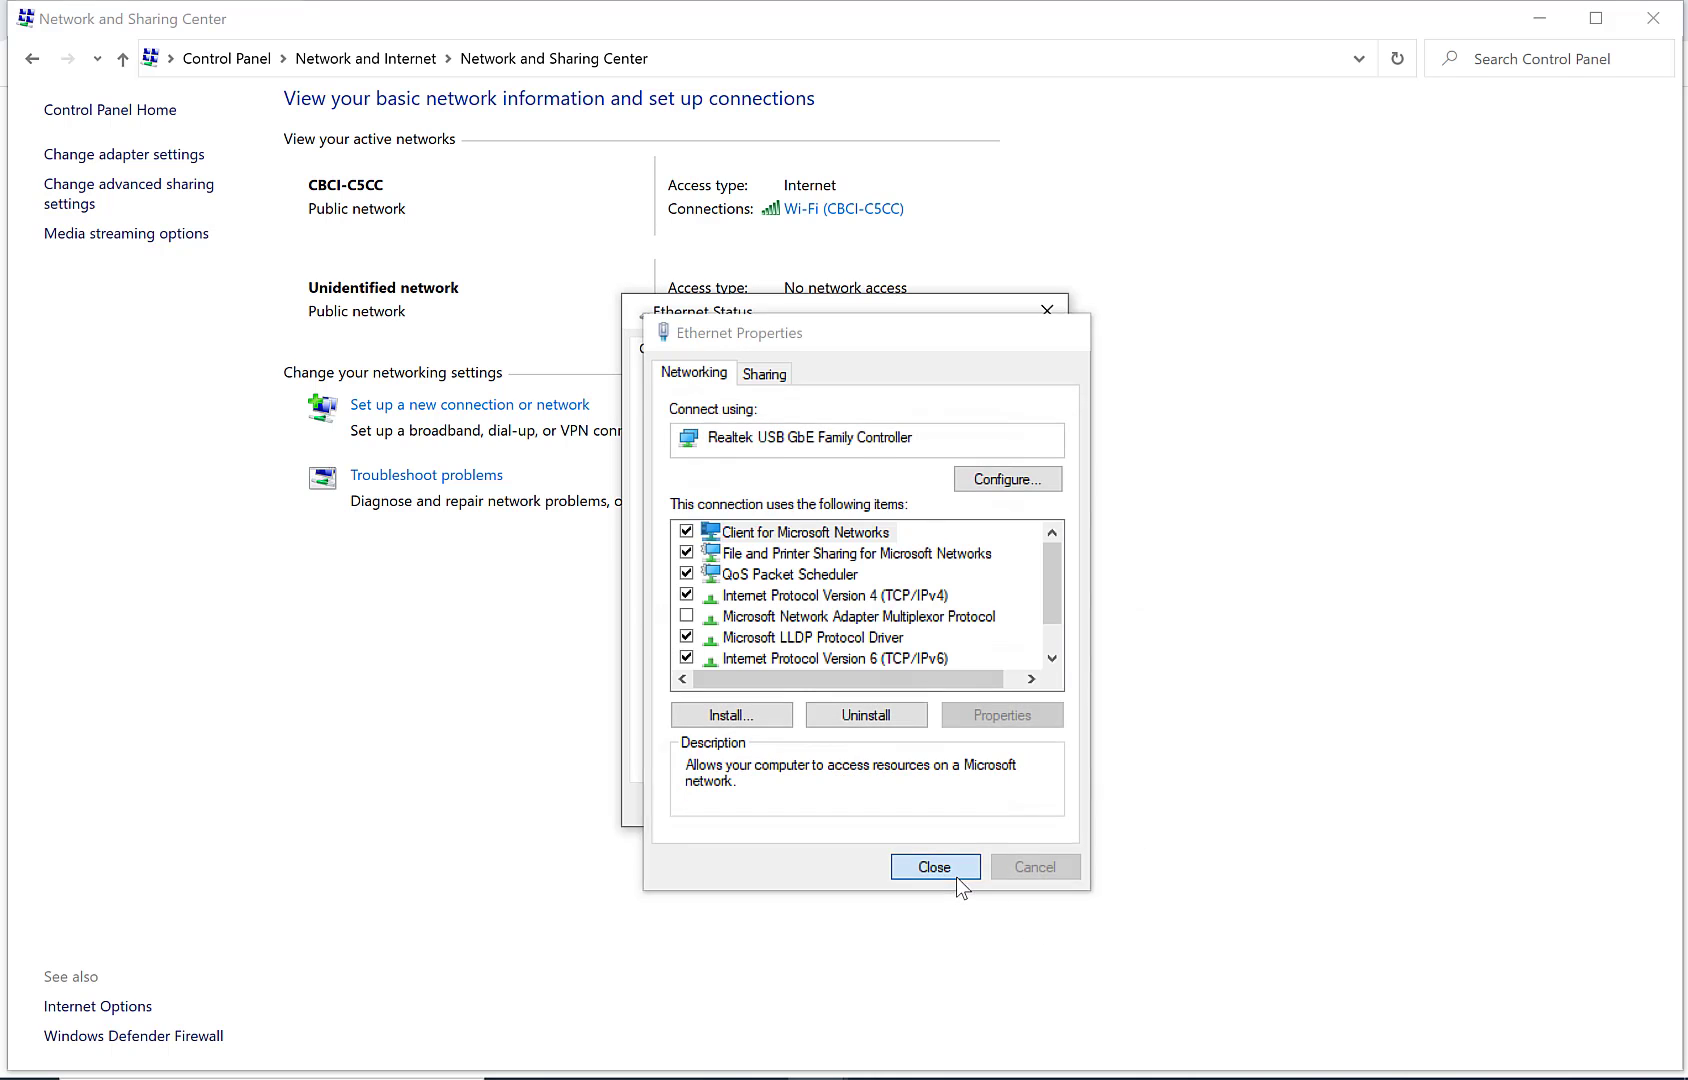
{"action": "left_click", "coordinate": [956, 867]}
{"action": "left_click", "coordinate": [984, 812]}
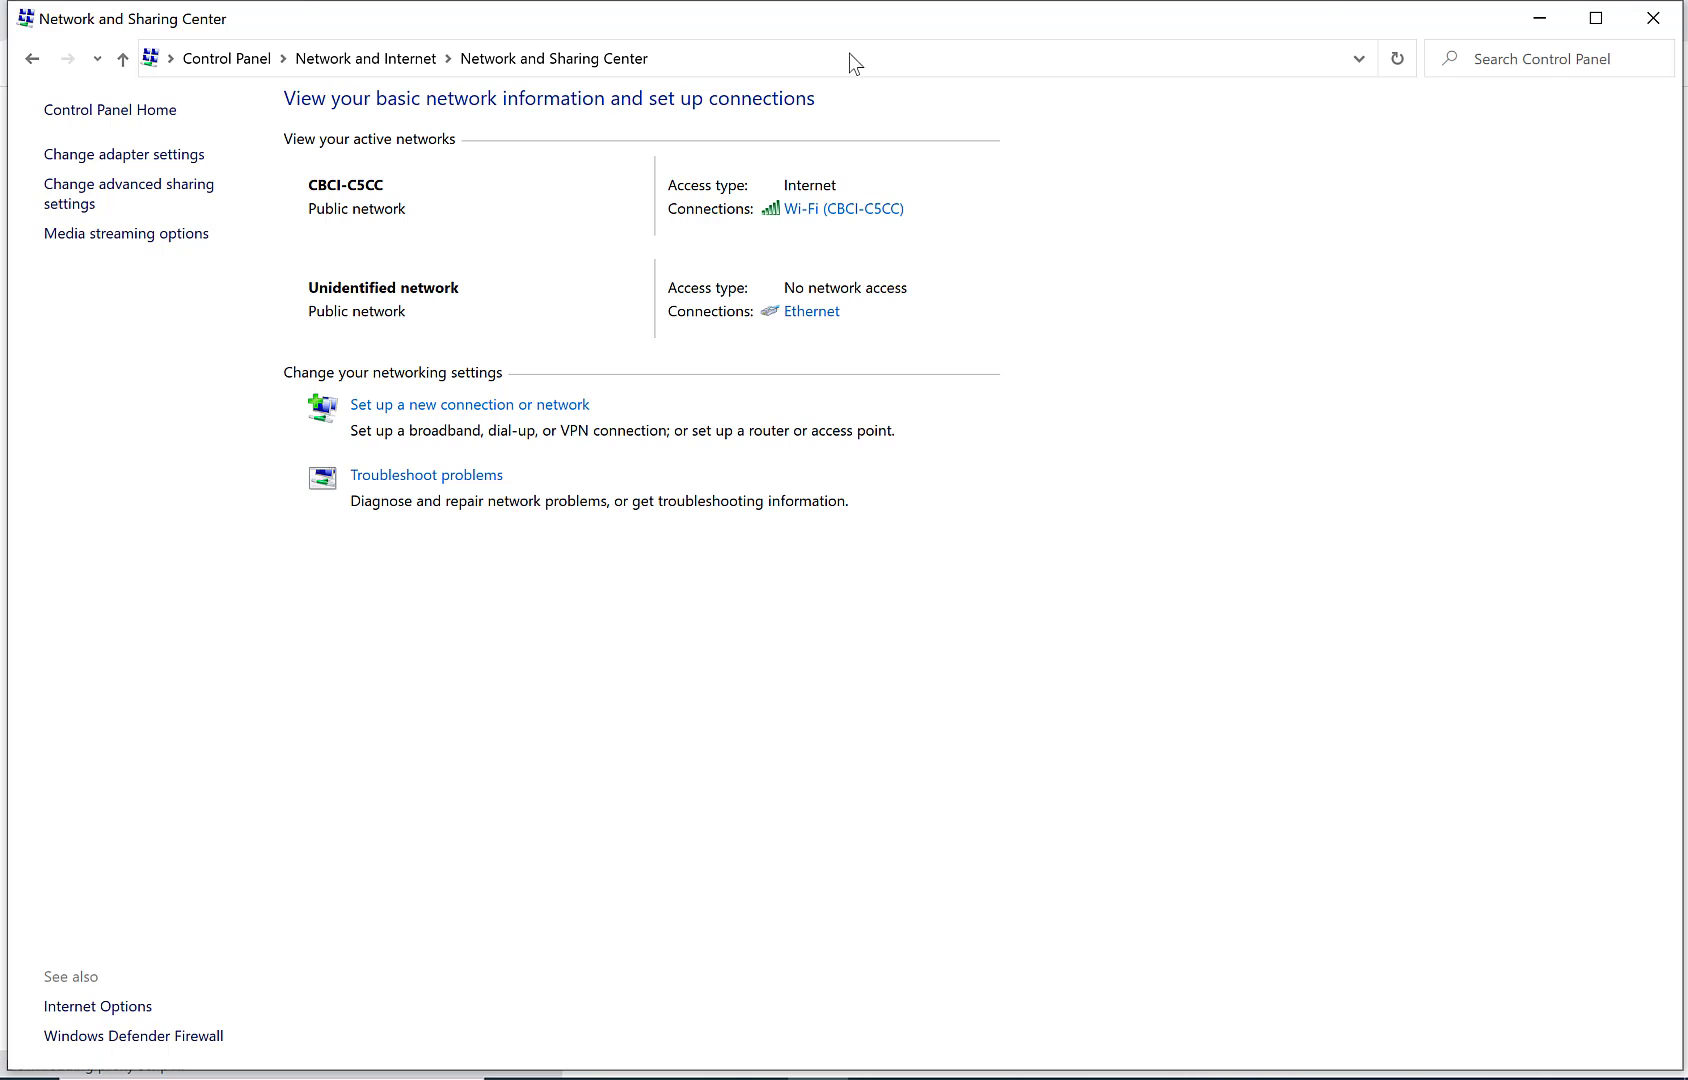
Minimize Control Panel and reload the device page at 192.168.1.254 in Chrome.
{"action": "left_click", "coordinate": [1543, 22]}
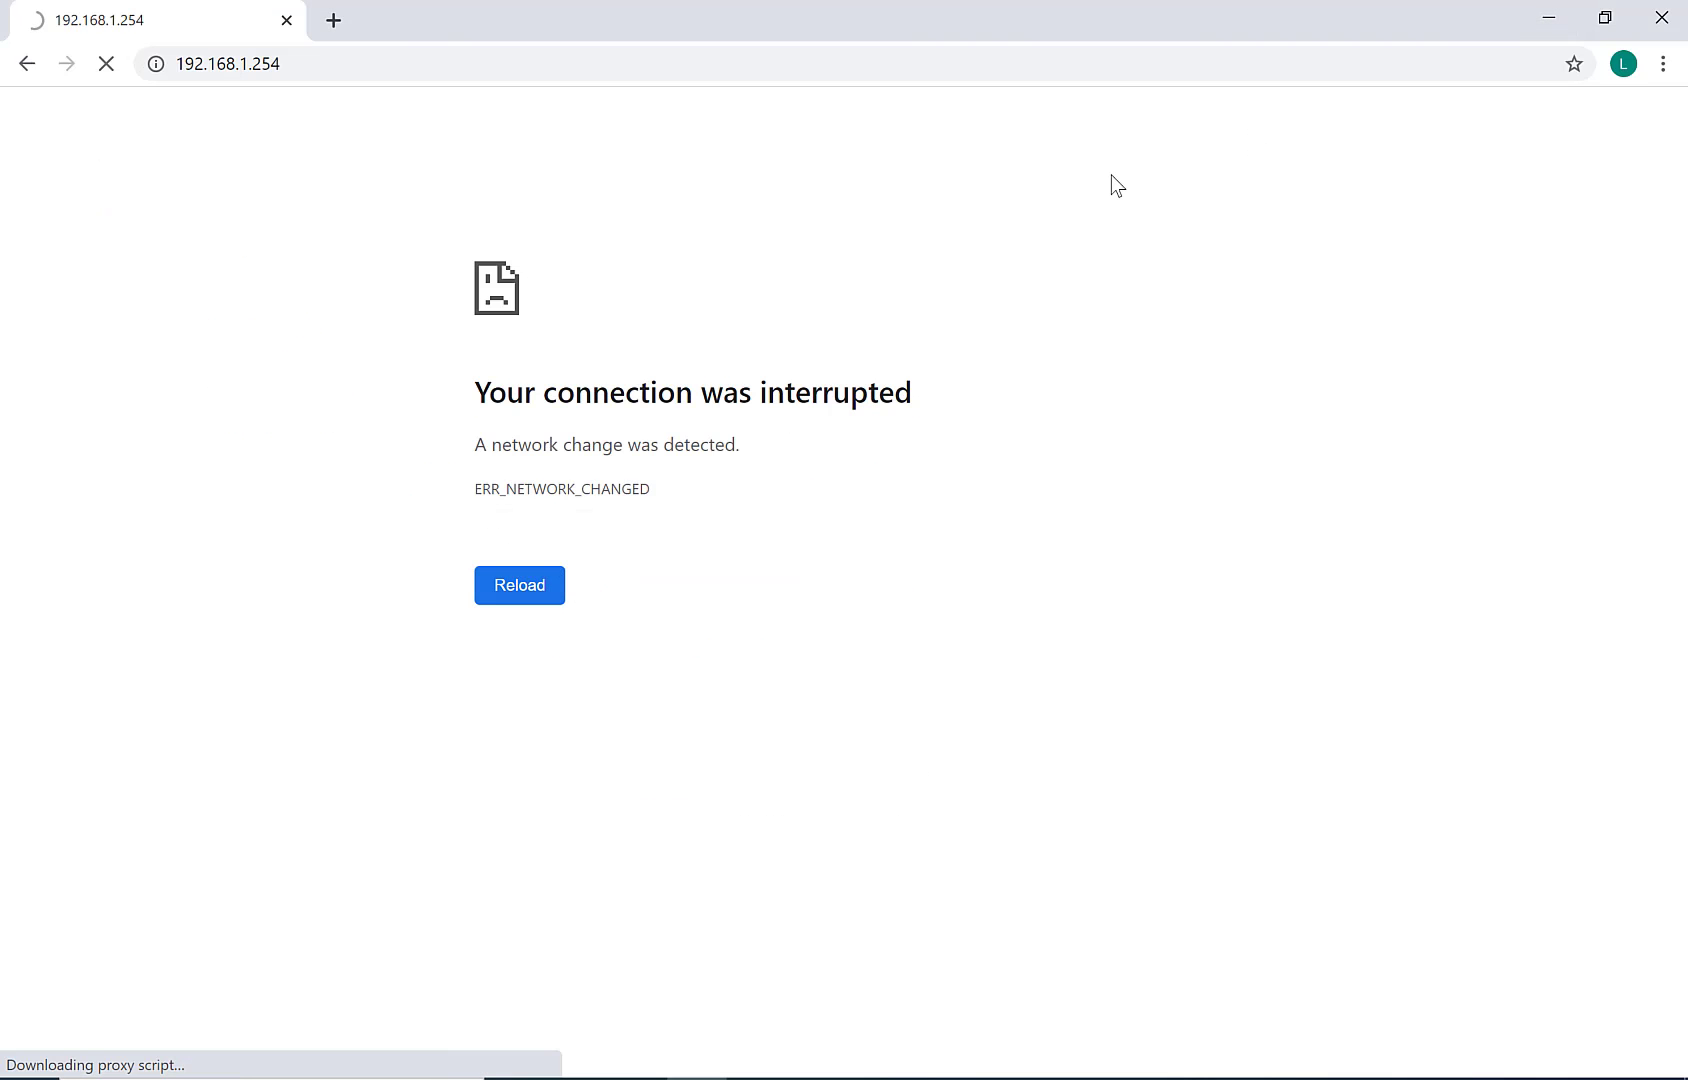
{"action": "left_click", "coordinate": [368, 72]}
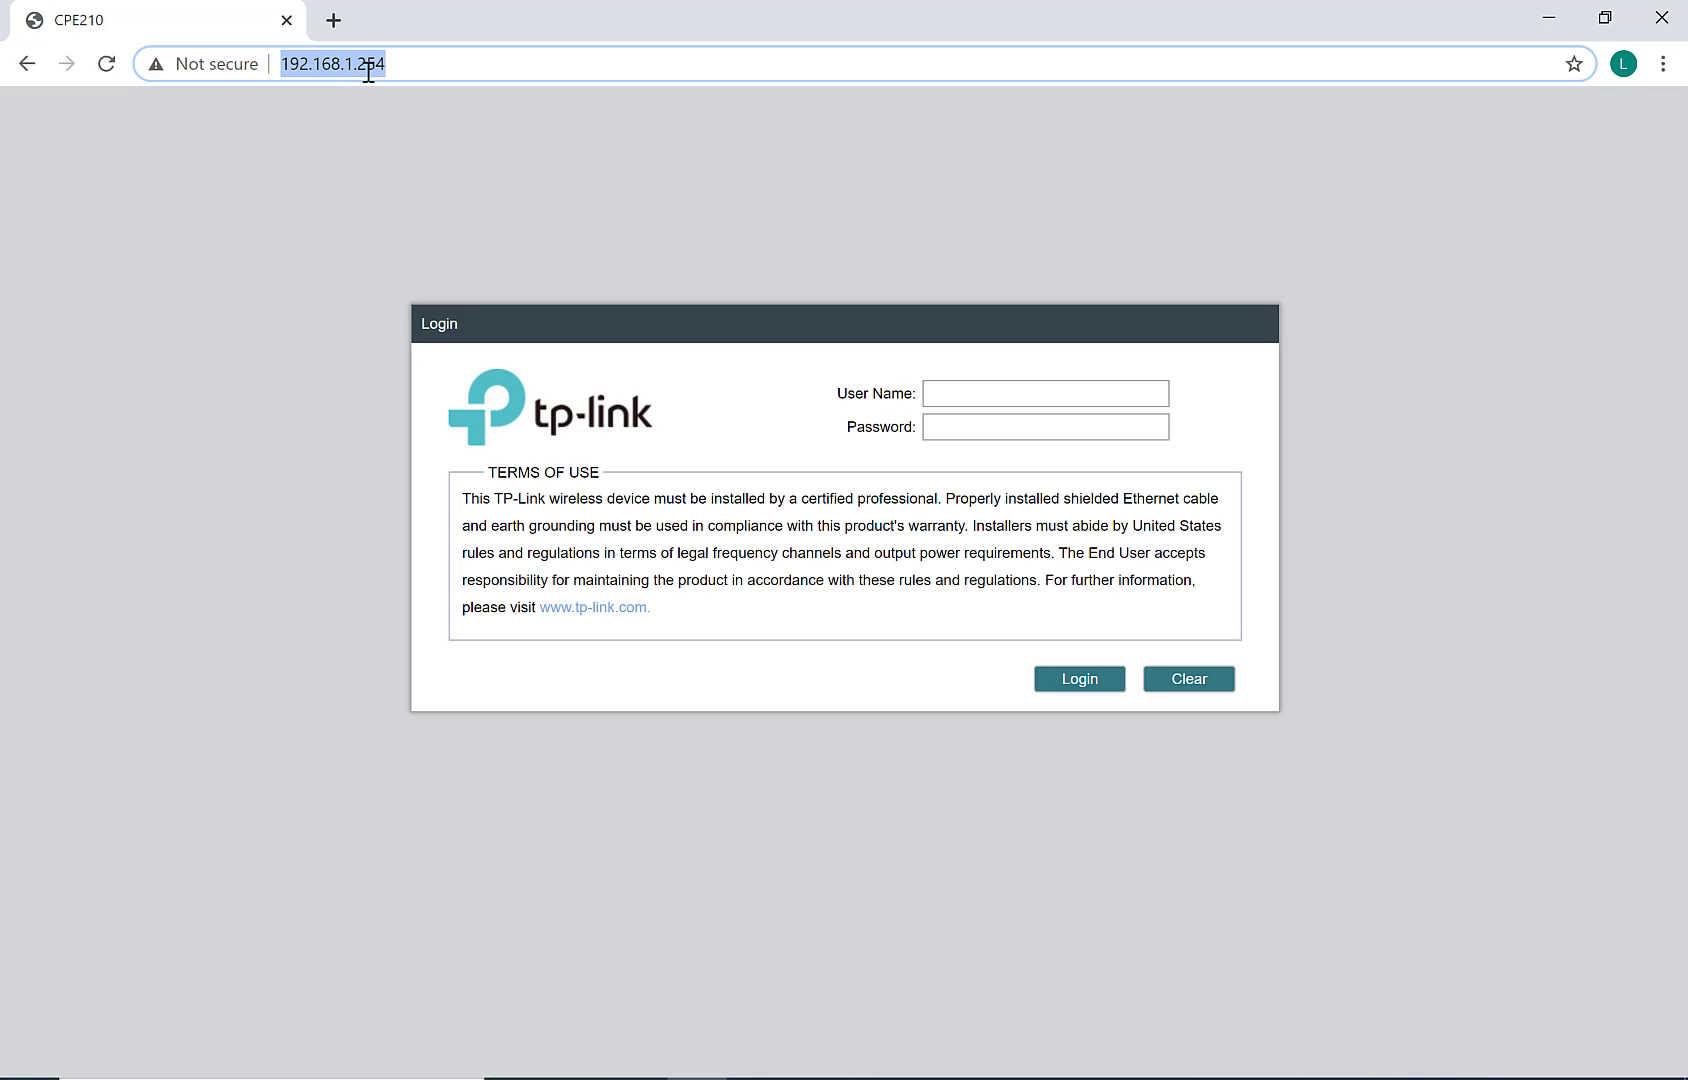
{"action": "key", "text": "Return"}
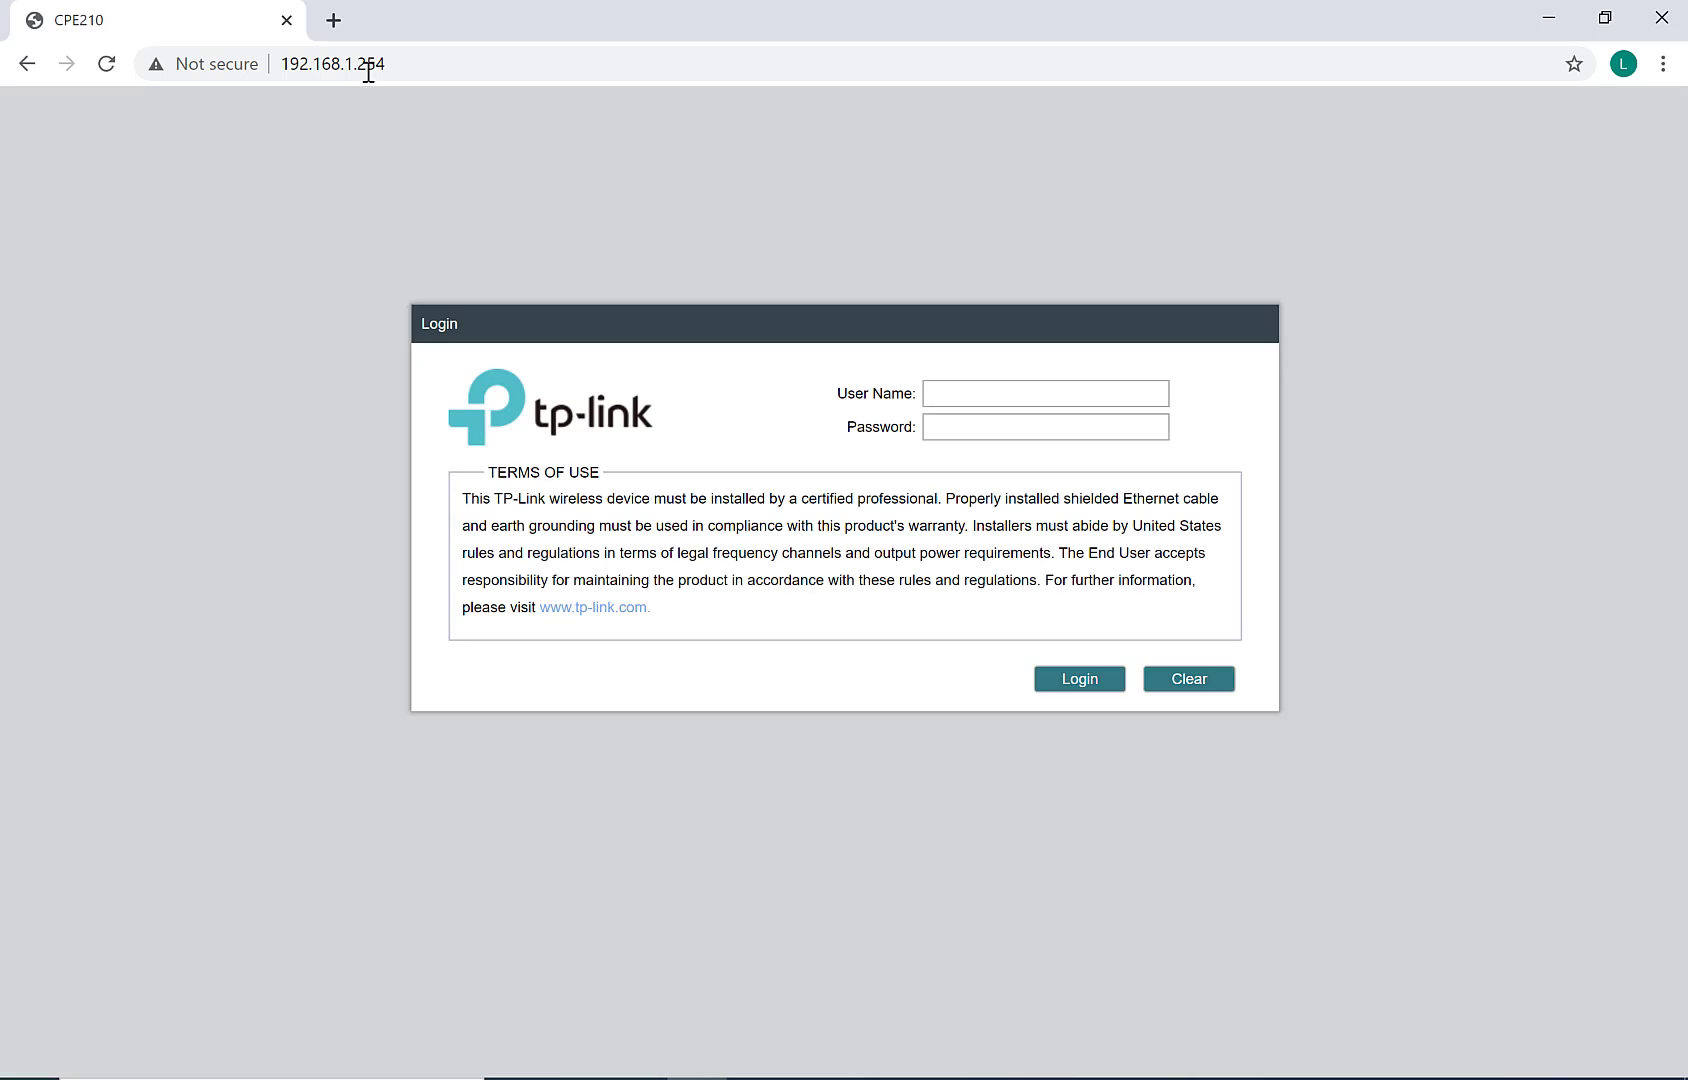
Log in with the new credentials, decline saving the password, and continue past the already-logged-on notice.
{"action": "left_click", "coordinate": [971, 398]}
{"action": "type", "text": "Signo"}
{"action": "key", "text": "BackSpace"}
{"action": "key", "text": "BackSpace"}
{"action": "key", "text": "BackSpace"}
{"action": "key", "text": "BackSpace"}
{"action": "type", "text": "Signcho"}
{"action": "left_click", "coordinate": [977, 427]}
{"action": "type", "text": "•••••"}
{"action": "key", "text": "Return"}
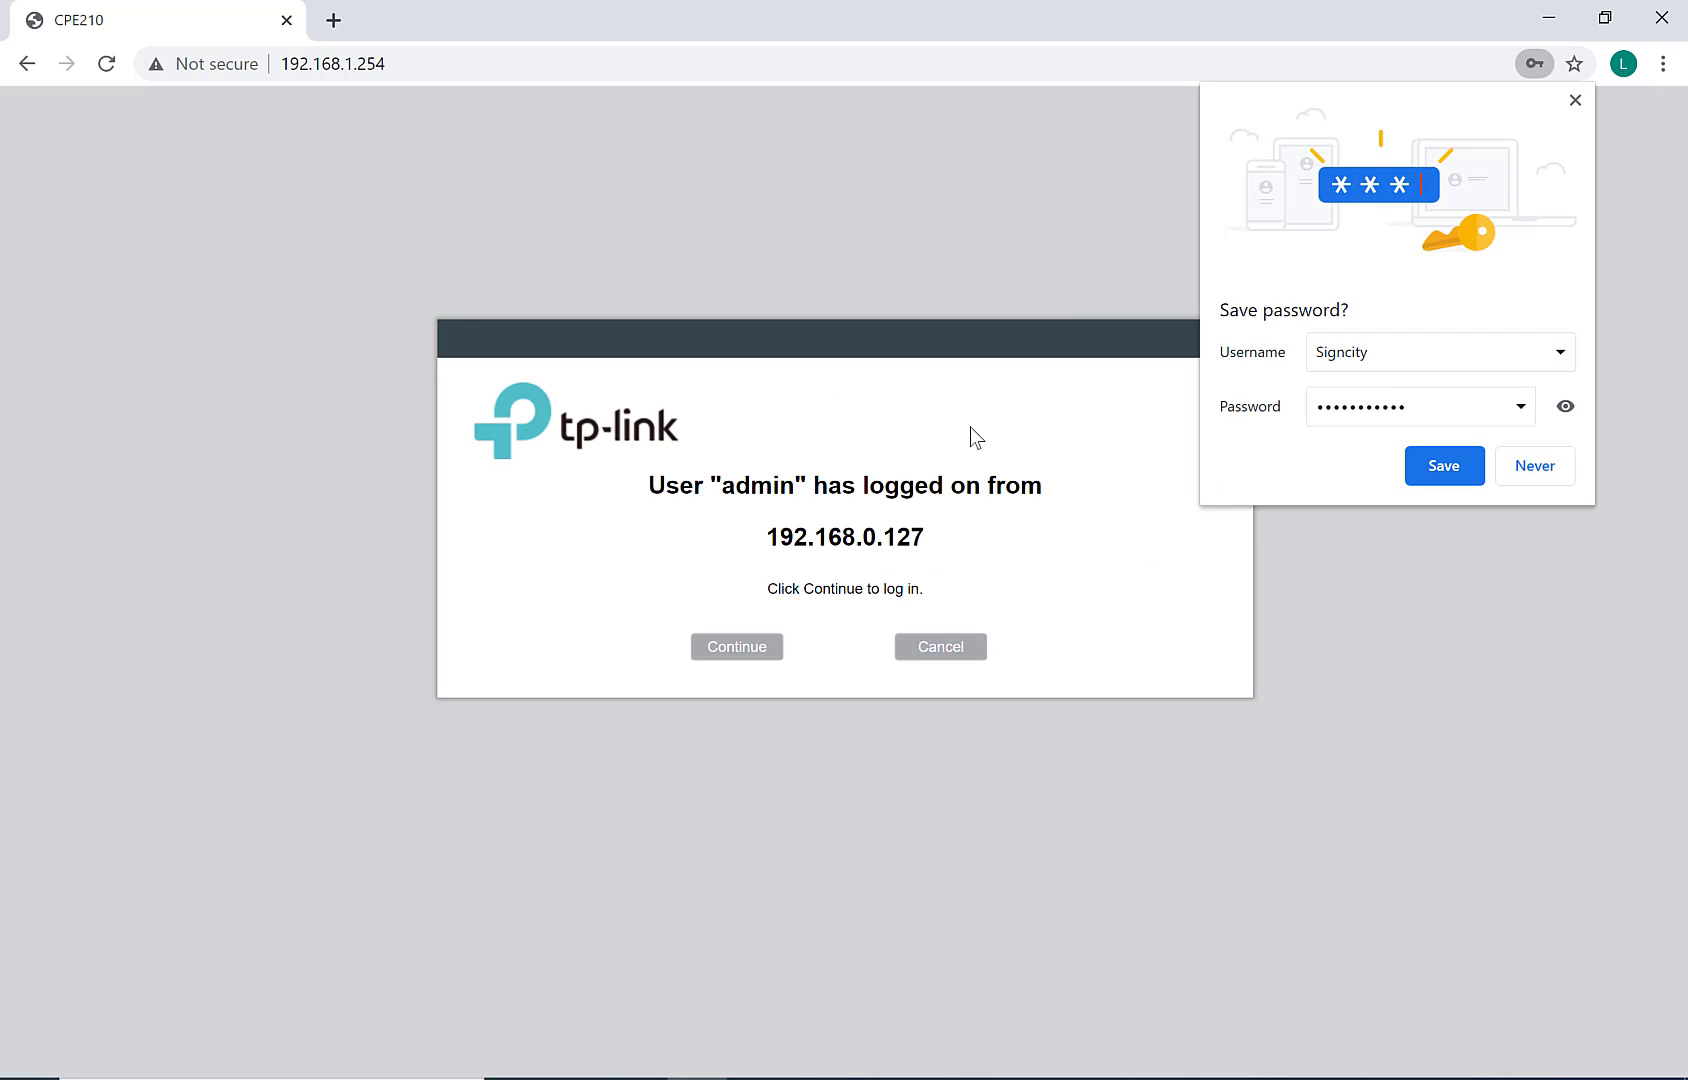
{"action": "left_click", "coordinate": [1553, 481]}
{"action": "left_click", "coordinate": [714, 650]}
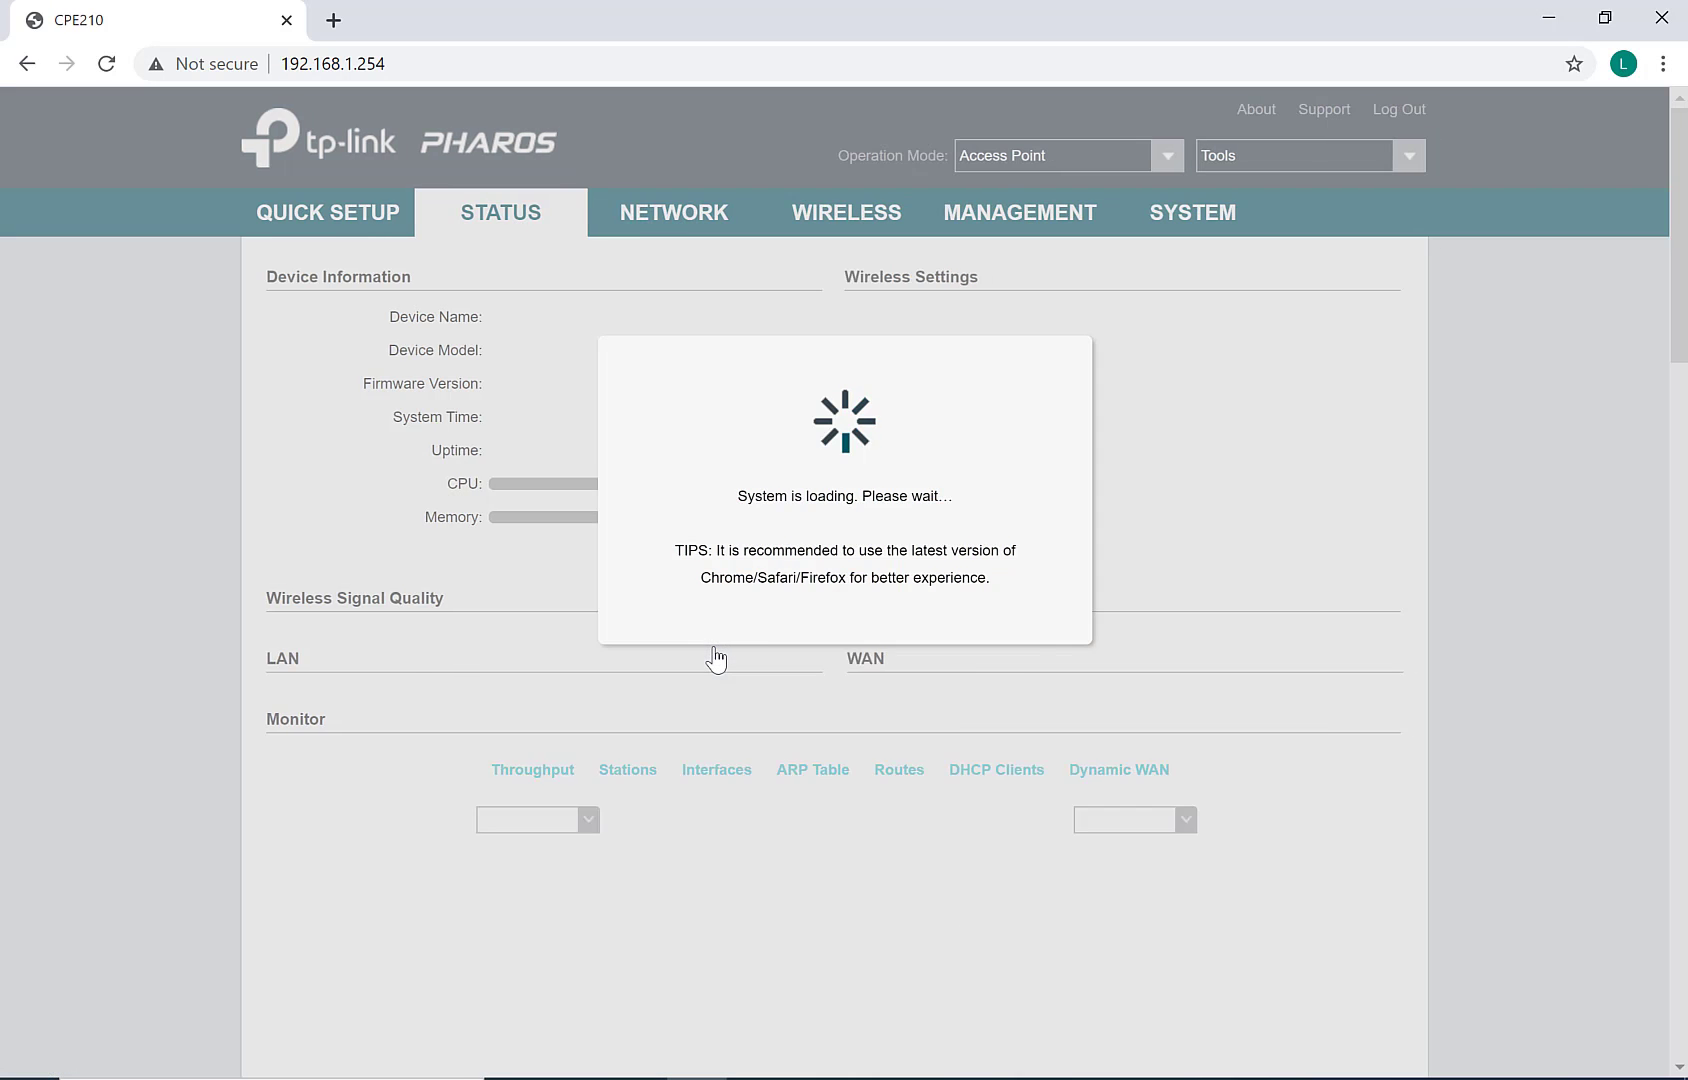
{"action": "scroll", "coordinate": [753, 458], "scroll_direction": "down", "scroll_amount": 3}
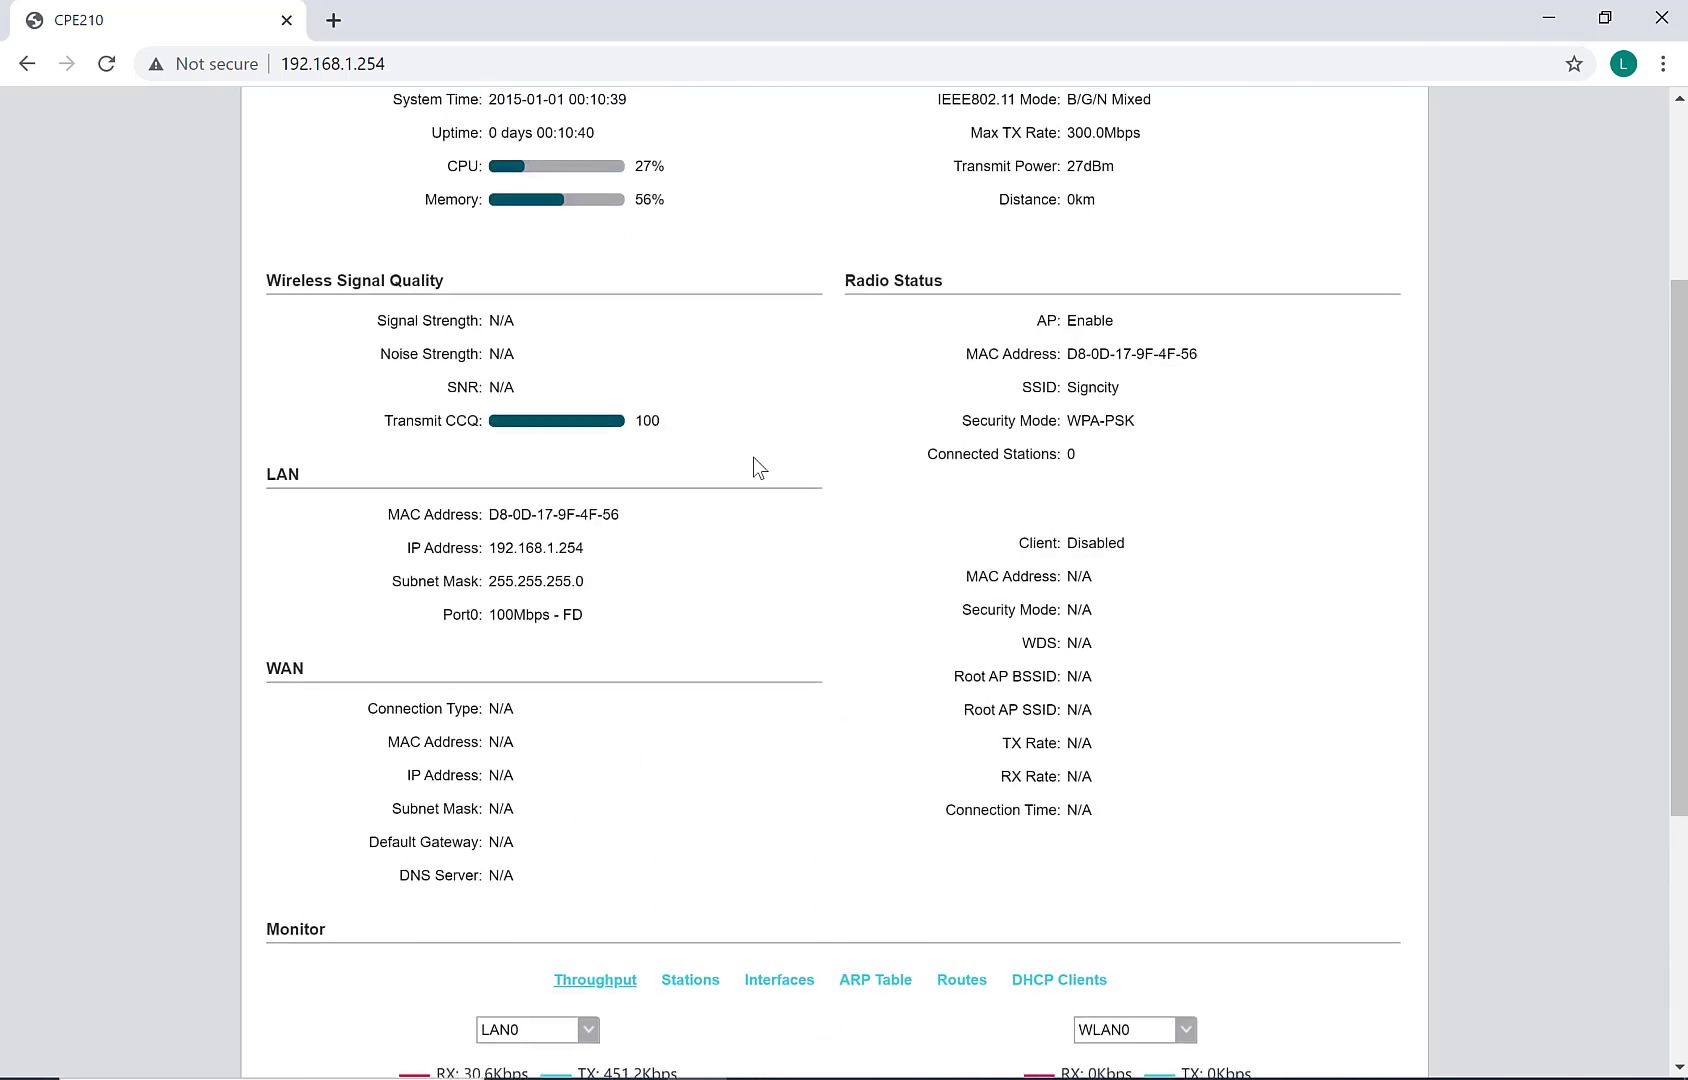
{"action": "scroll", "coordinate": [753, 458], "scroll_direction": "up", "scroll_amount": 3}
{"action": "scroll", "coordinate": [753, 458], "scroll_direction": "down", "scroll_amount": 1}
{"action": "scroll", "coordinate": [753, 458], "scroll_direction": "up", "scroll_amount": 1}
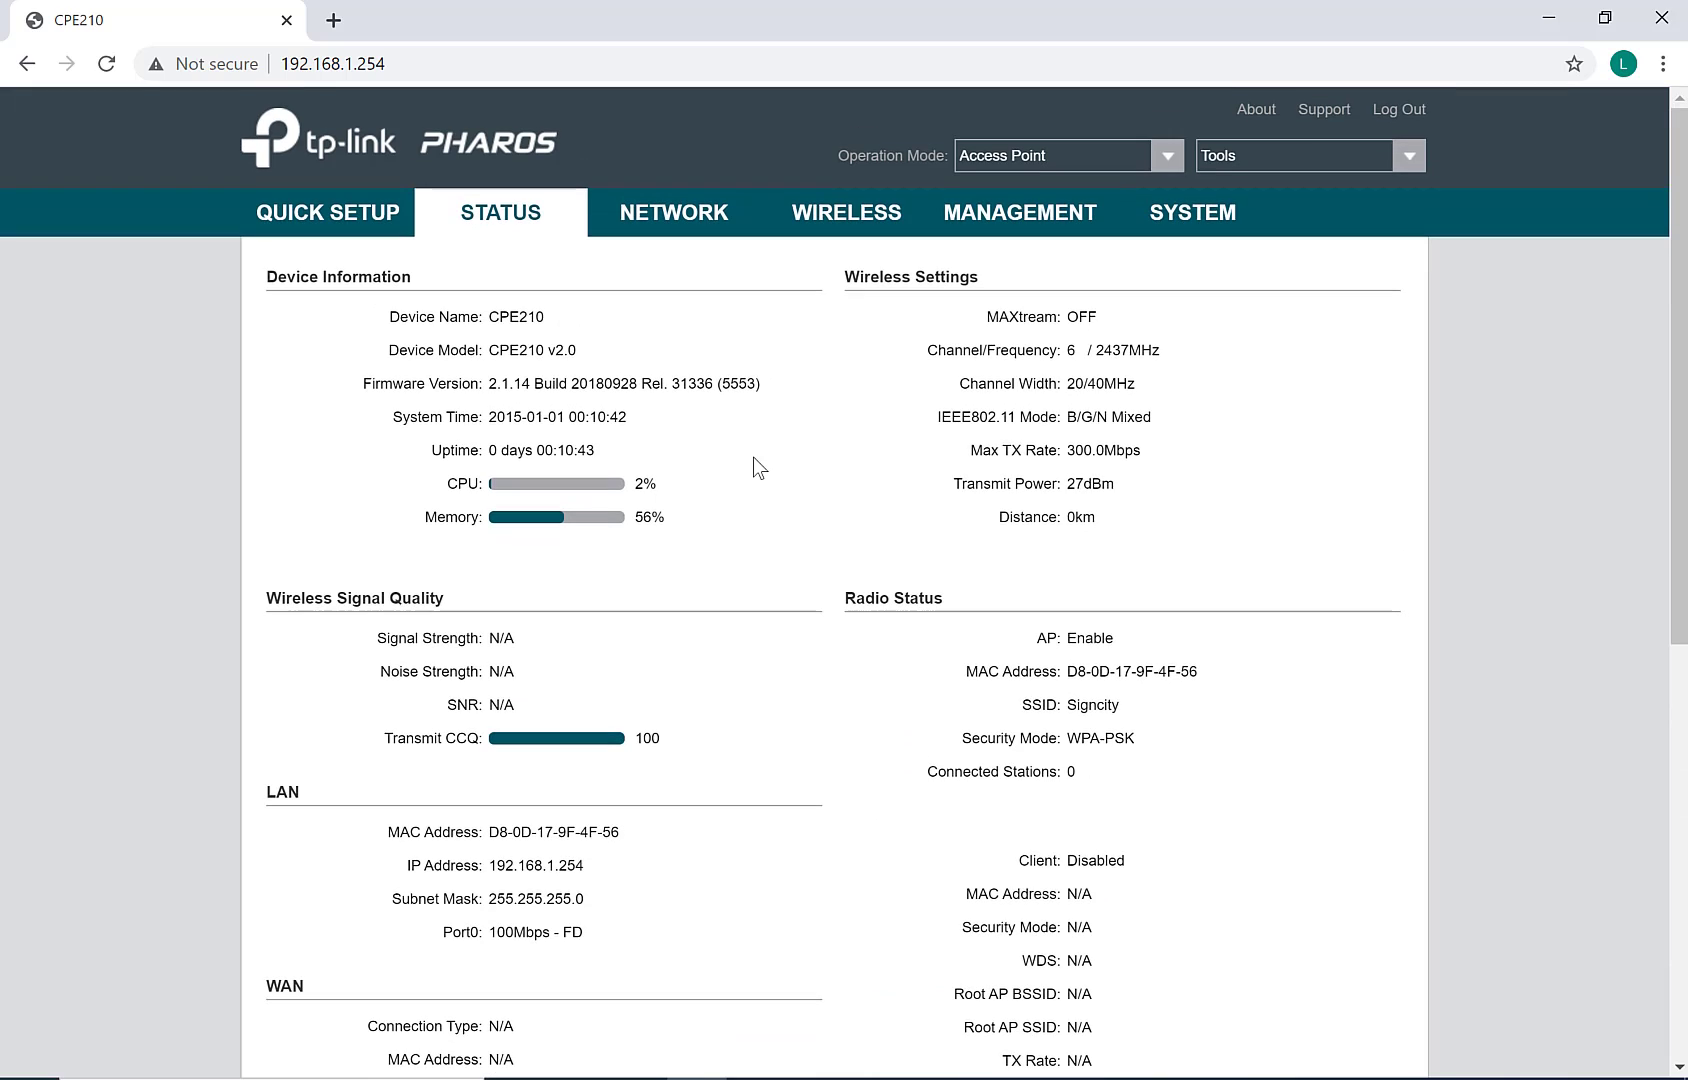
{"action": "left_click", "coordinate": [356, 214]}
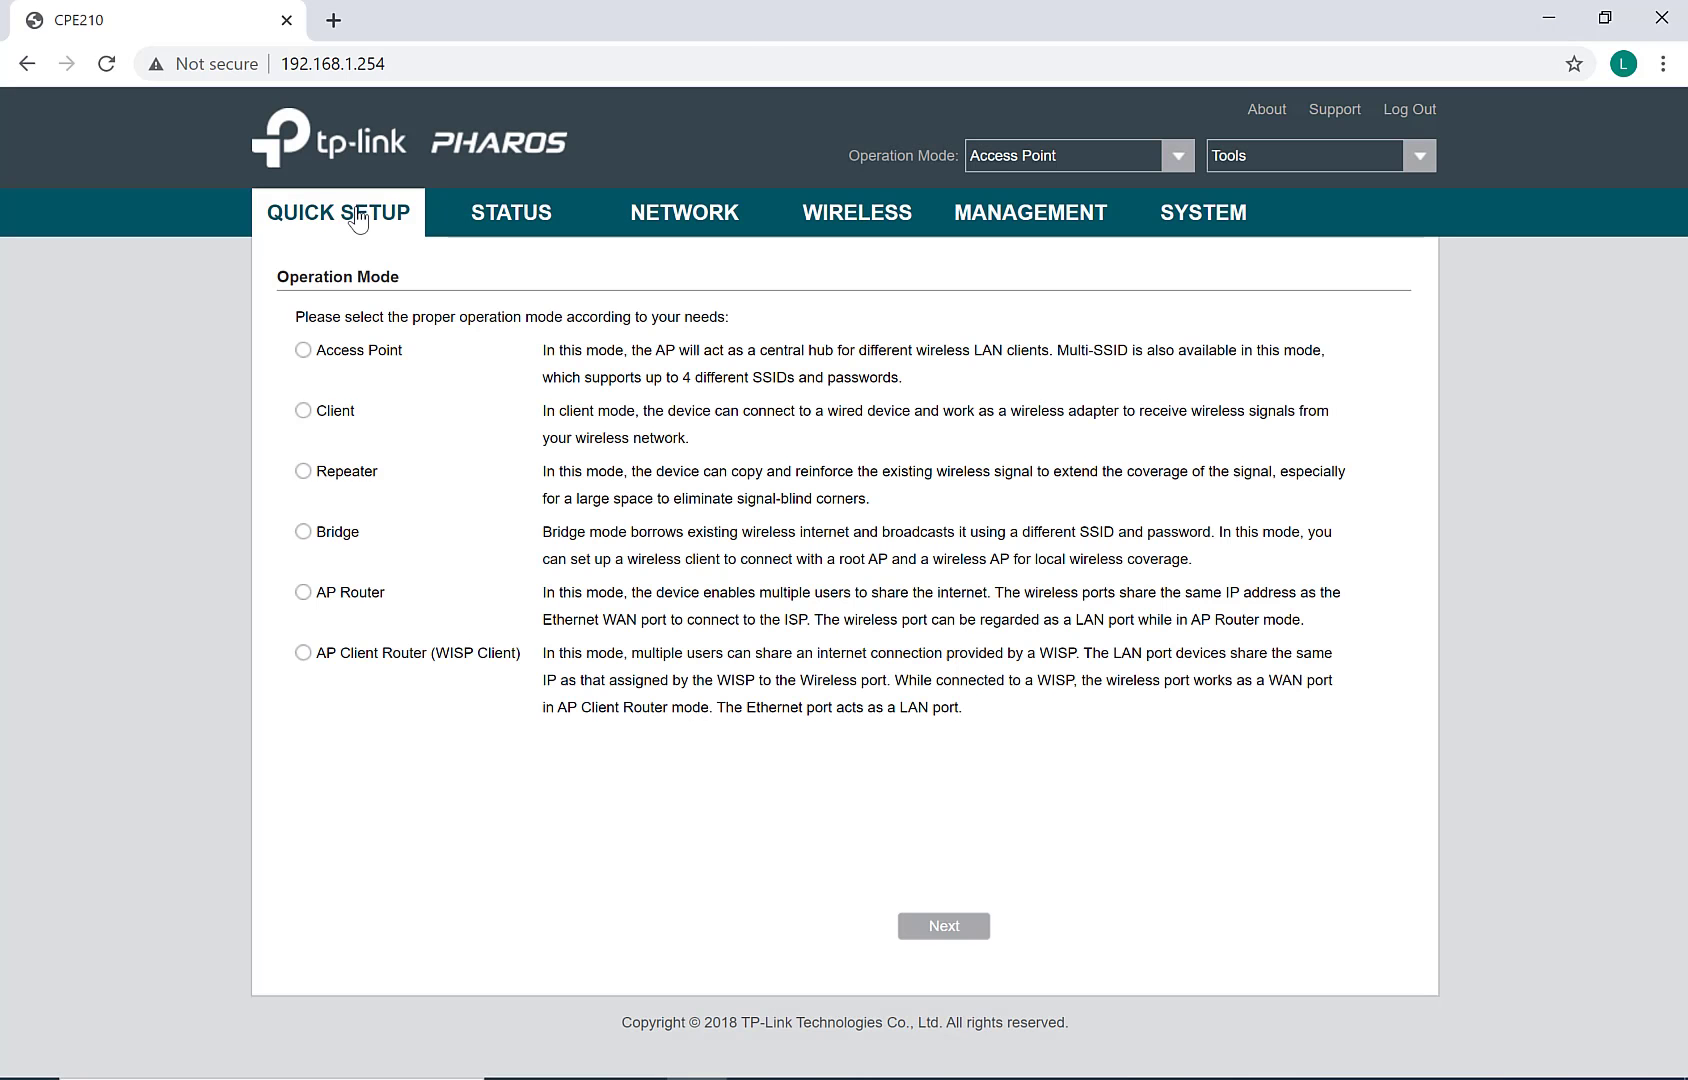
{"action": "left_click", "coordinate": [521, 228]}
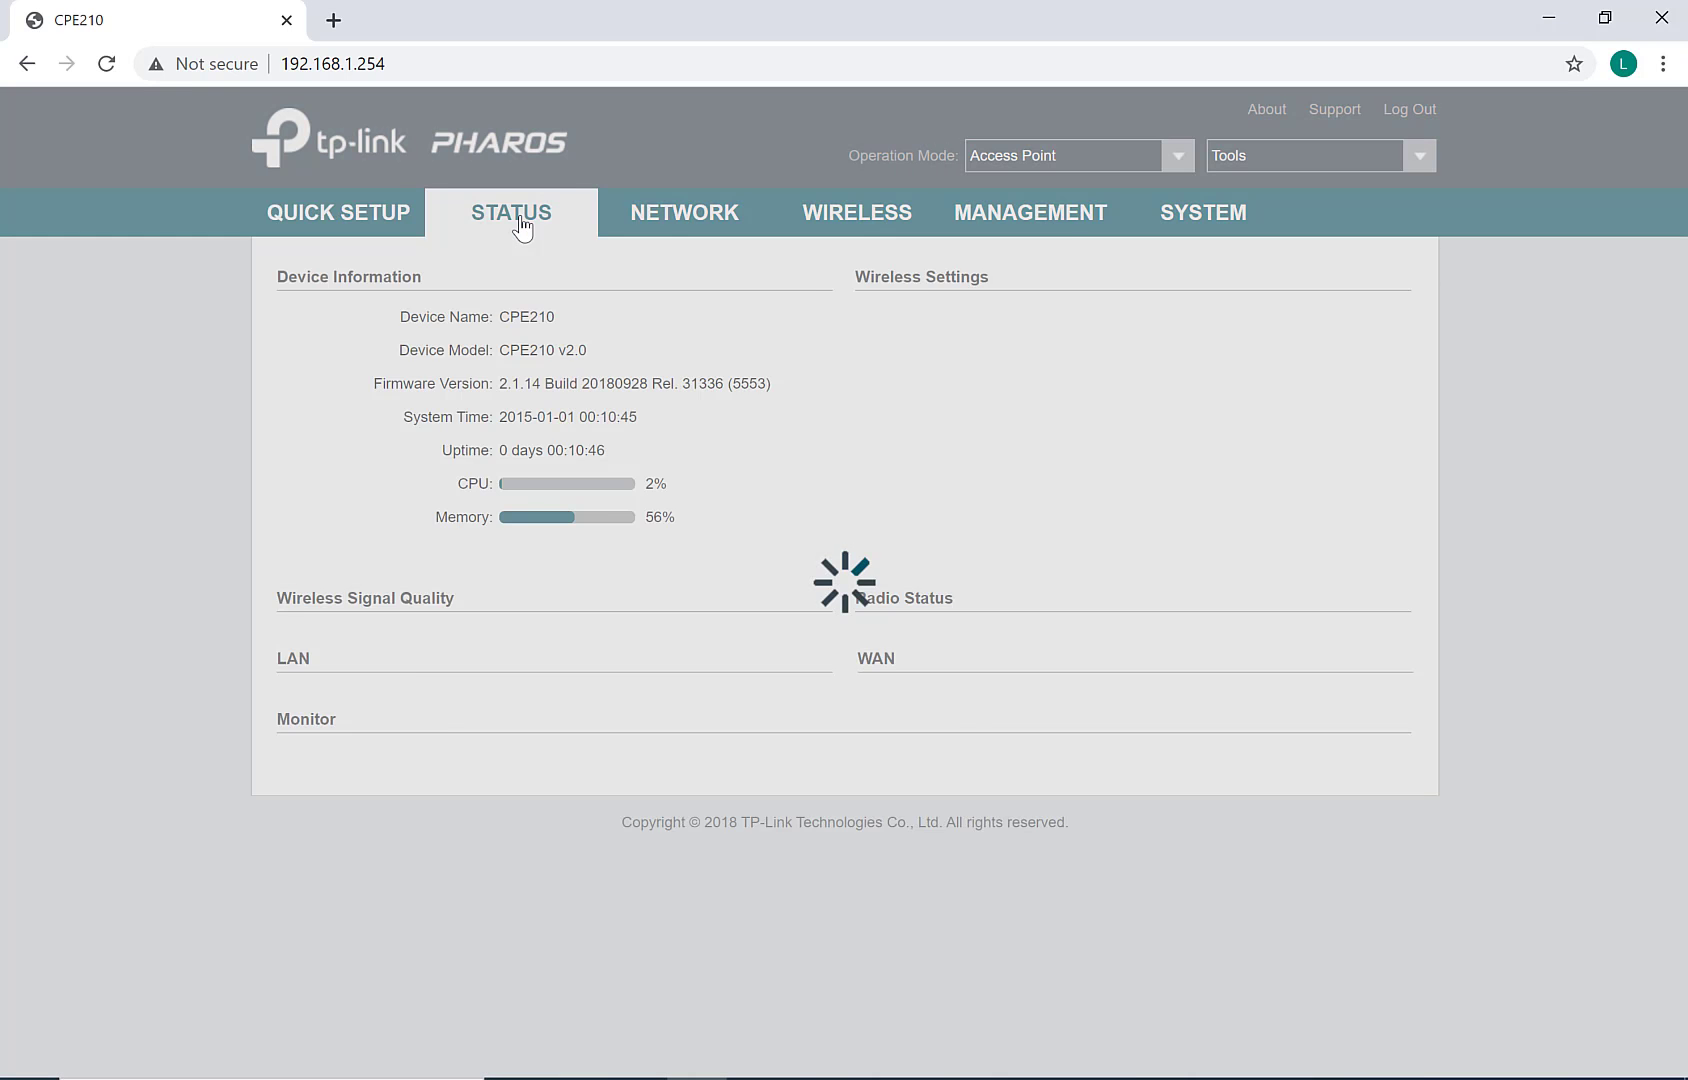
{"action": "scroll", "coordinate": [731, 443], "scroll_direction": "down", "scroll_amount": 2}
{"action": "scroll", "coordinate": [731, 443], "scroll_direction": "down", "scroll_amount": 3}
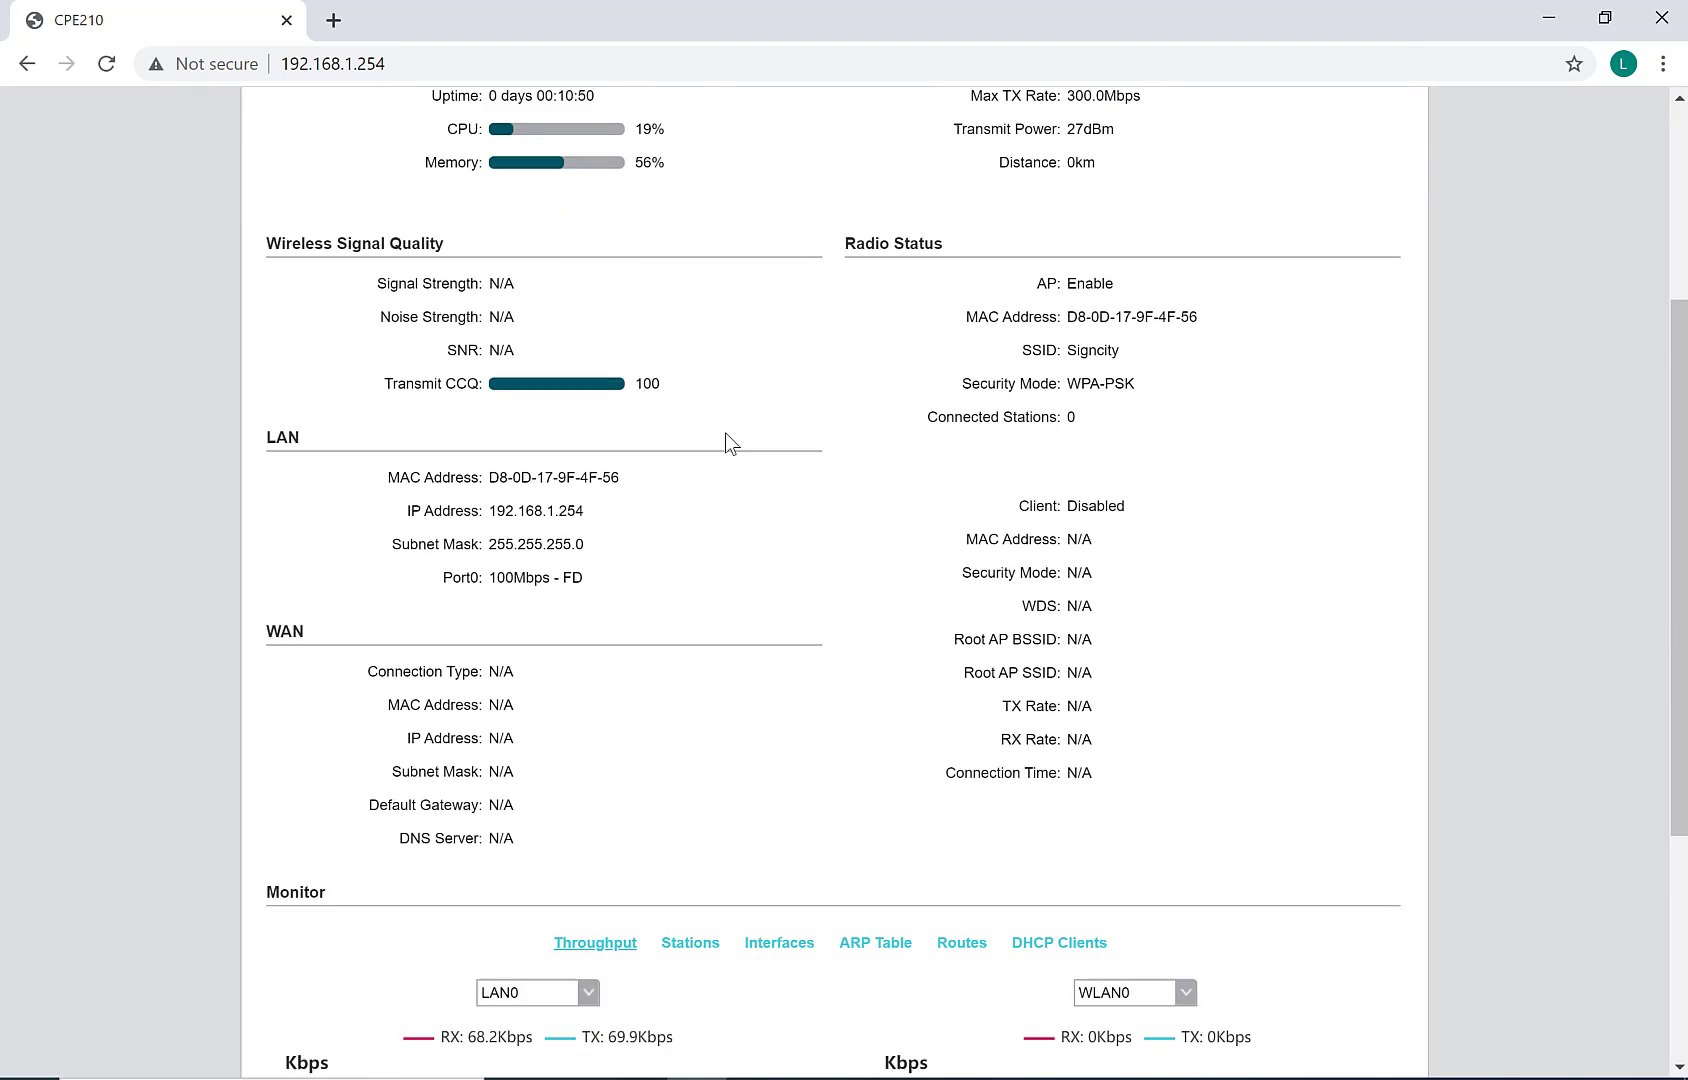
{"action": "scroll", "coordinate": [731, 443], "scroll_direction": "up", "scroll_amount": 5}
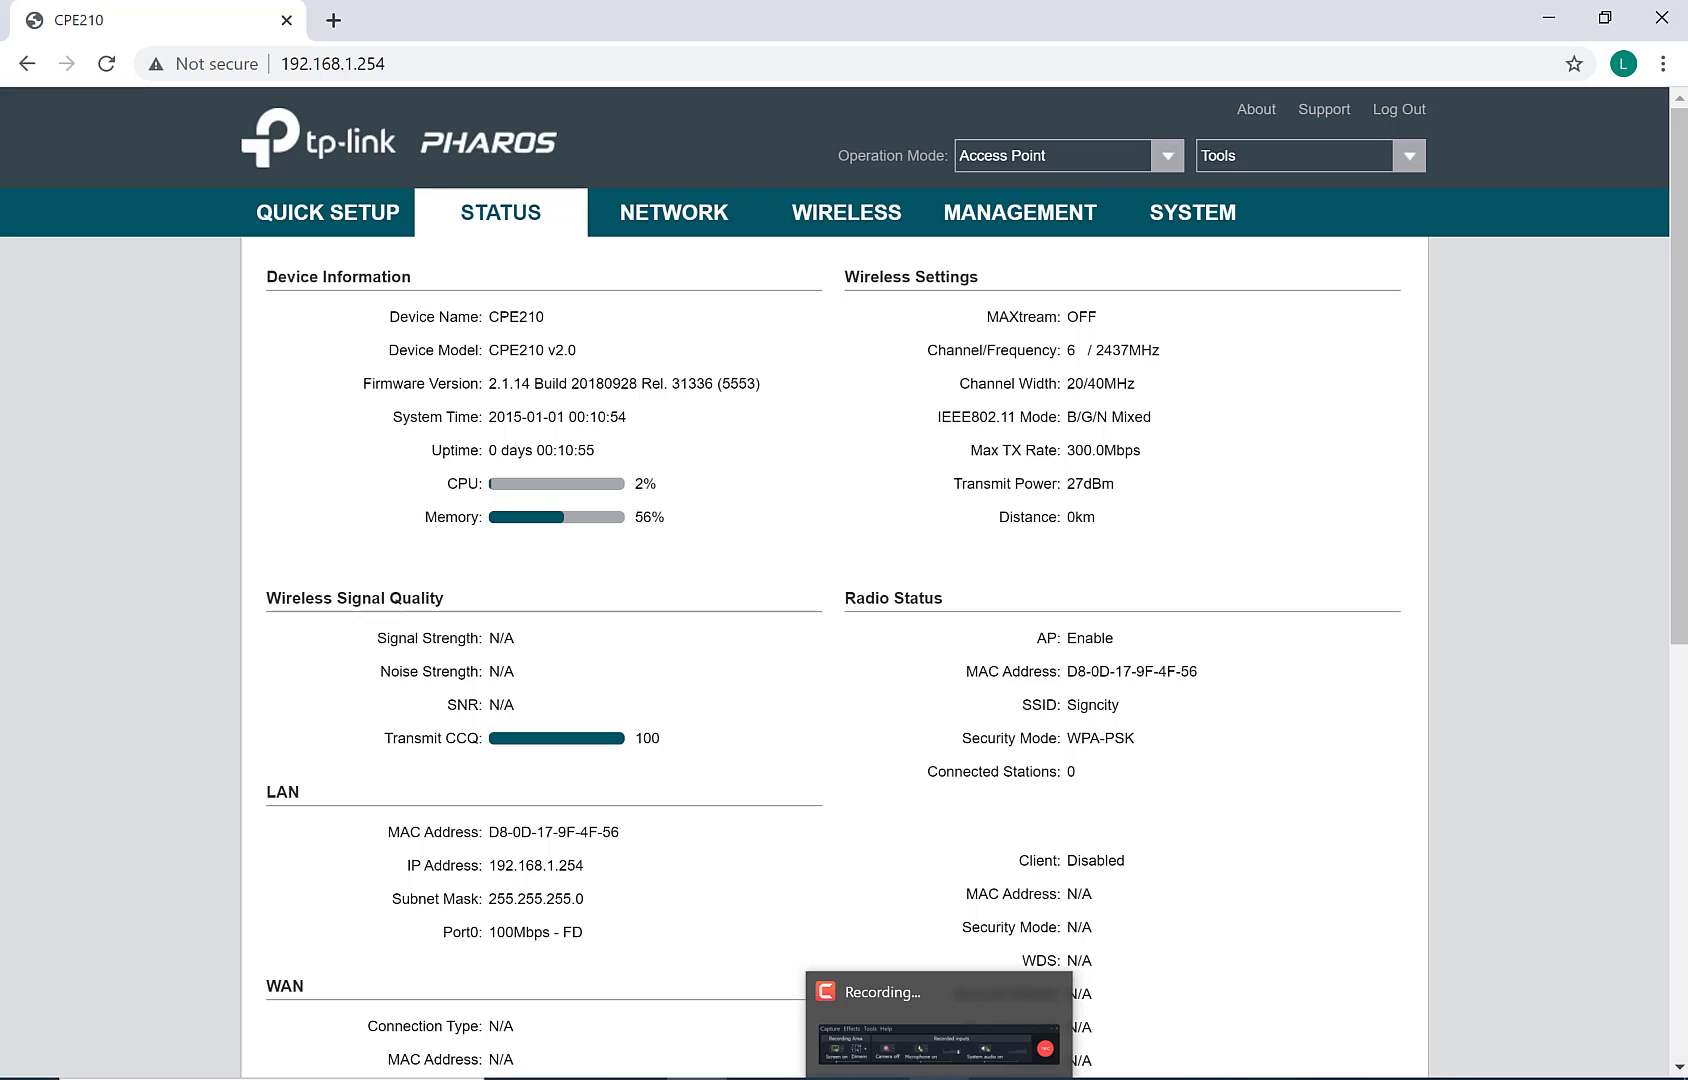
{"action": "left_click", "coordinate": [940, 1045]}
Restore the Ethernet IPv4 address to 192.168.0.127, mask 255.255.255.0, closing the dialogs and returning to Chrome.
{"action": "left_click", "coordinate": [1604, 1036]}
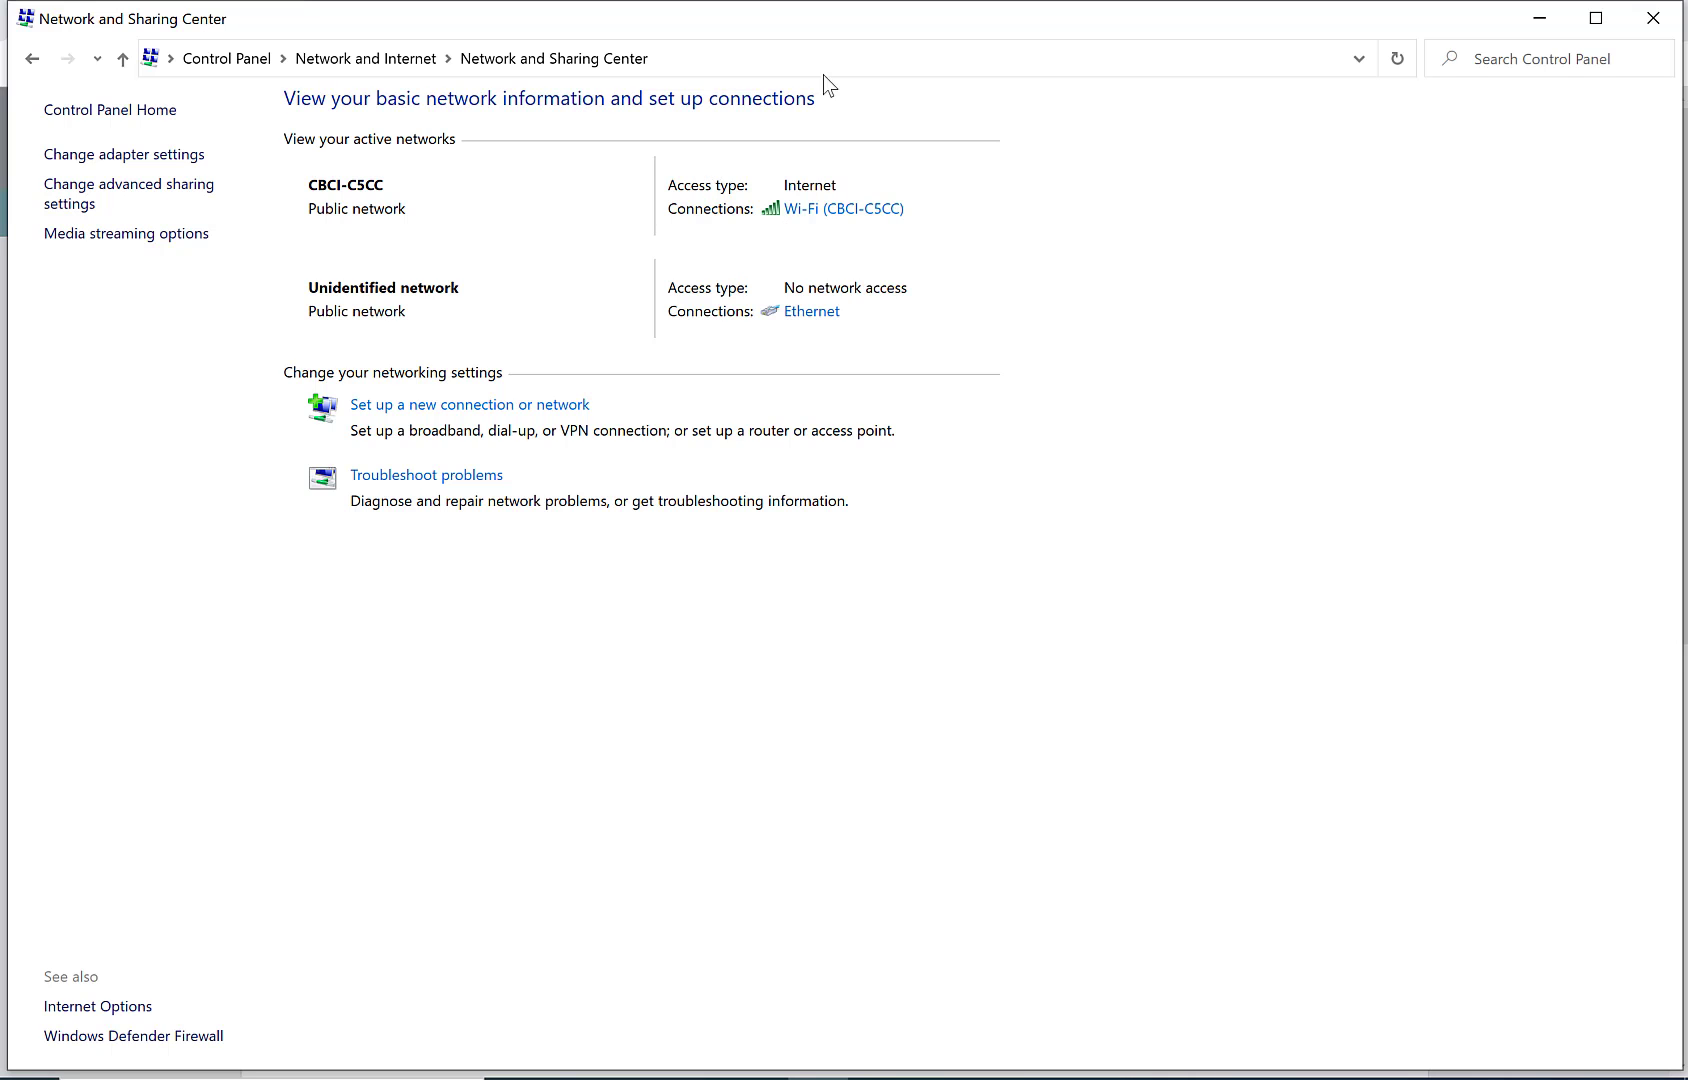
{"action": "left_click", "coordinate": [807, 318]}
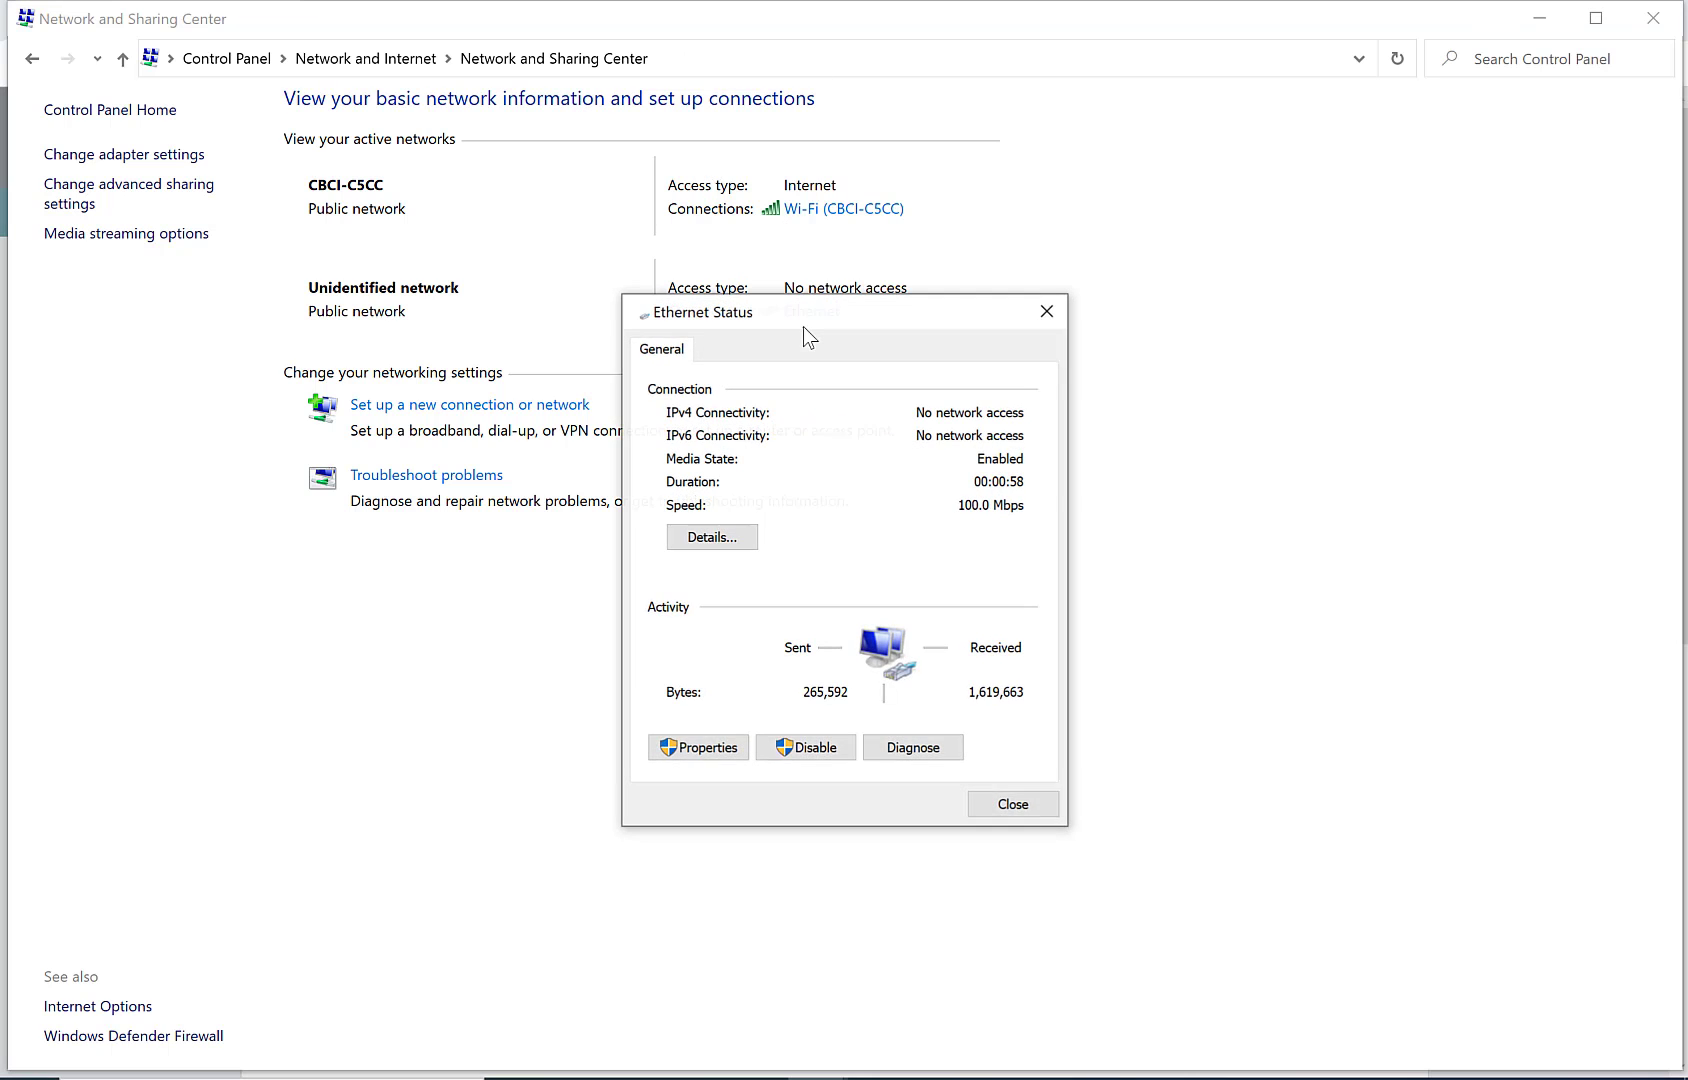
{"action": "left_click", "coordinate": [707, 757]}
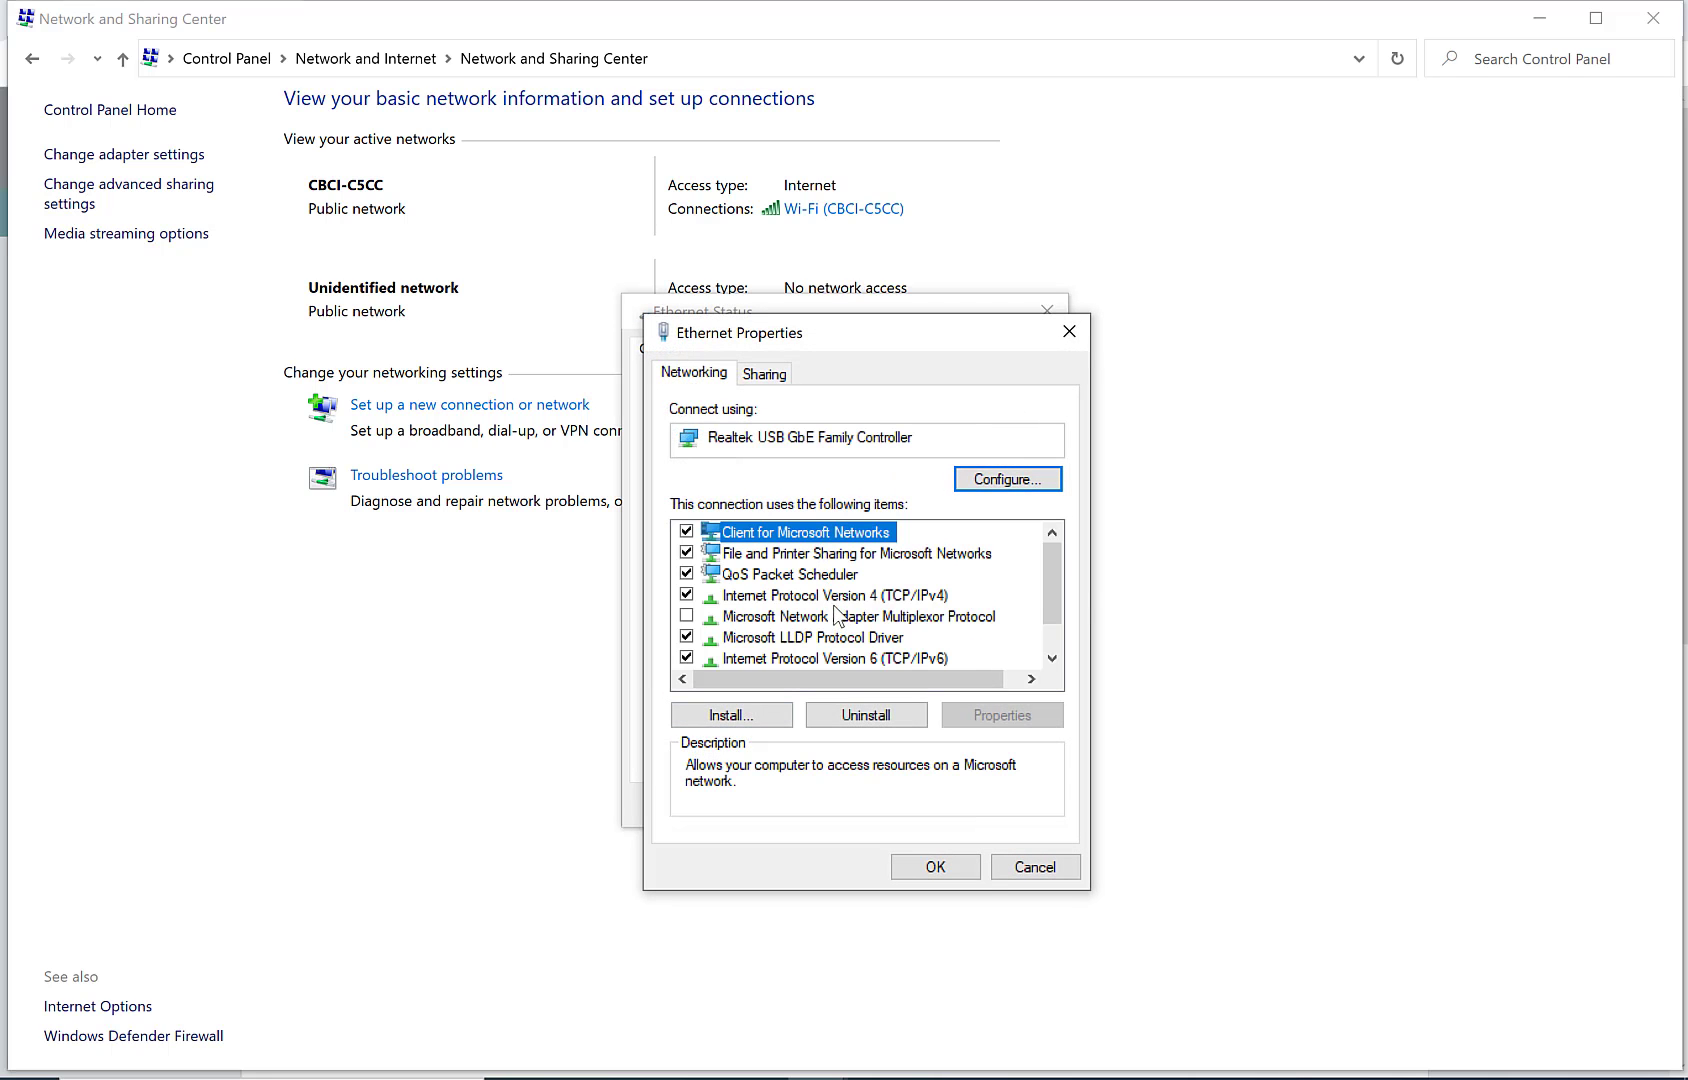
{"action": "left_click", "coordinate": [836, 598]}
{"action": "left_click", "coordinate": [985, 714]}
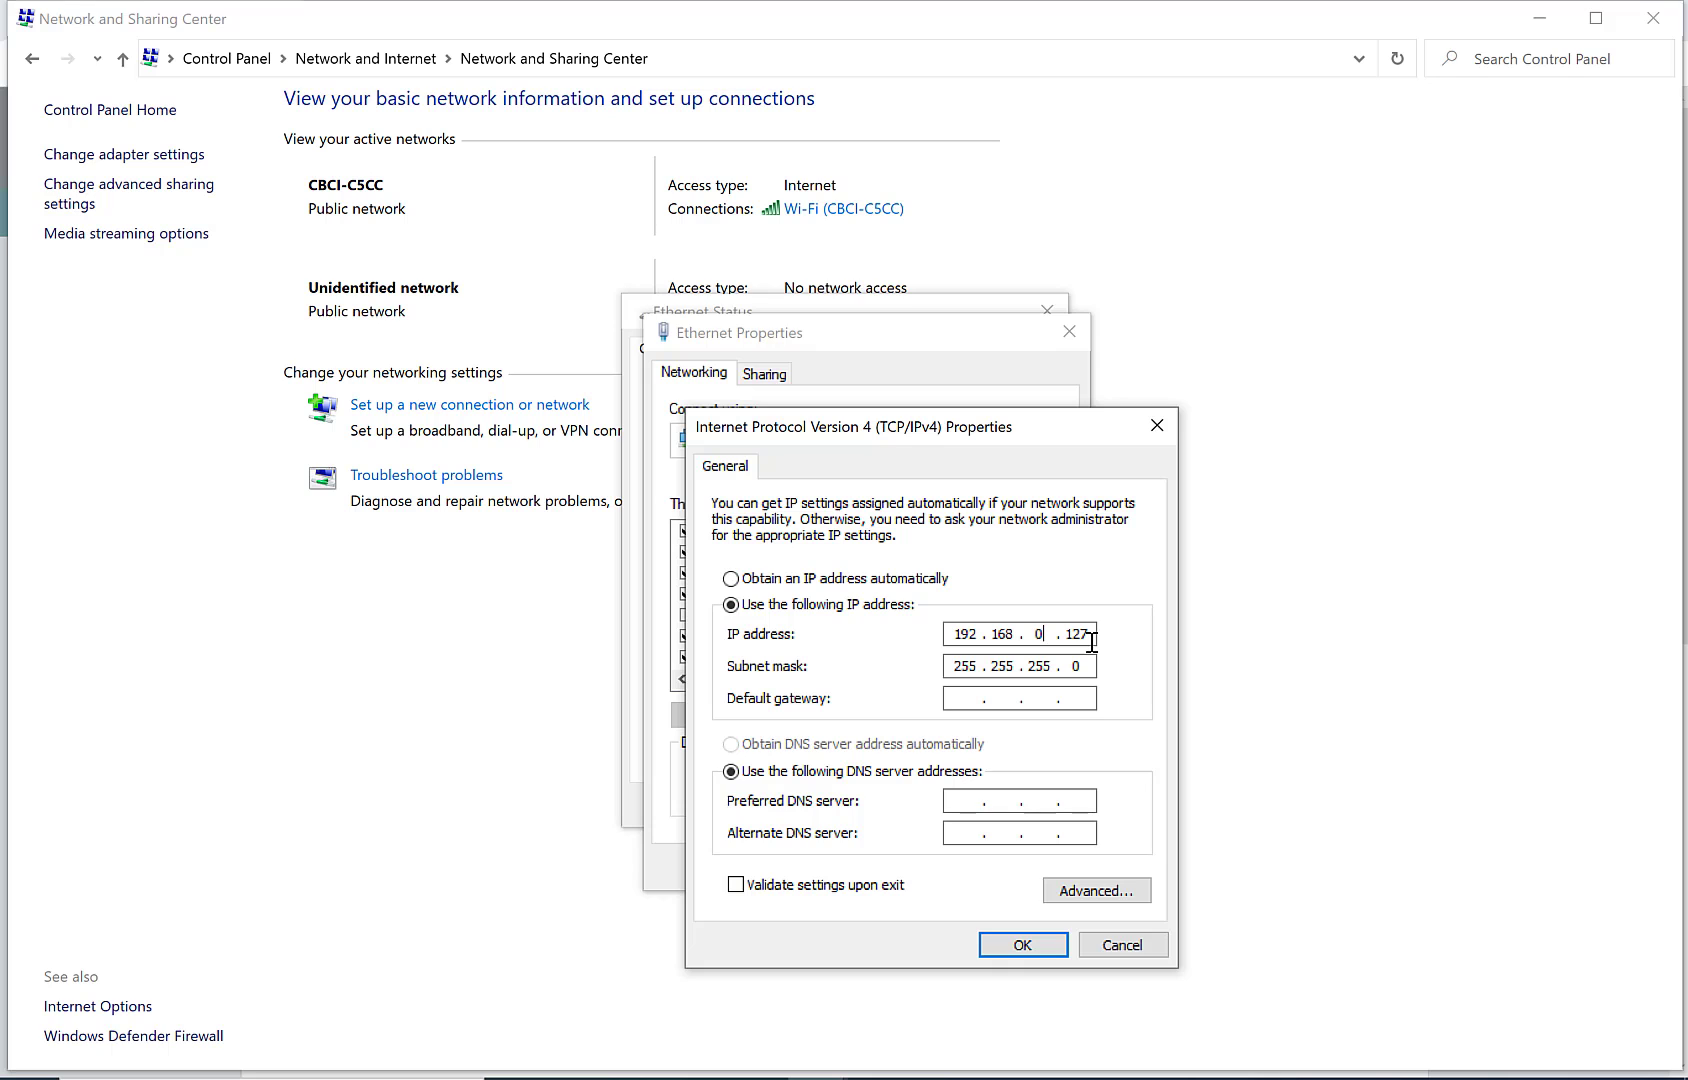
{"action": "left_click", "coordinate": [1023, 944]}
{"action": "left_click", "coordinate": [940, 866]}
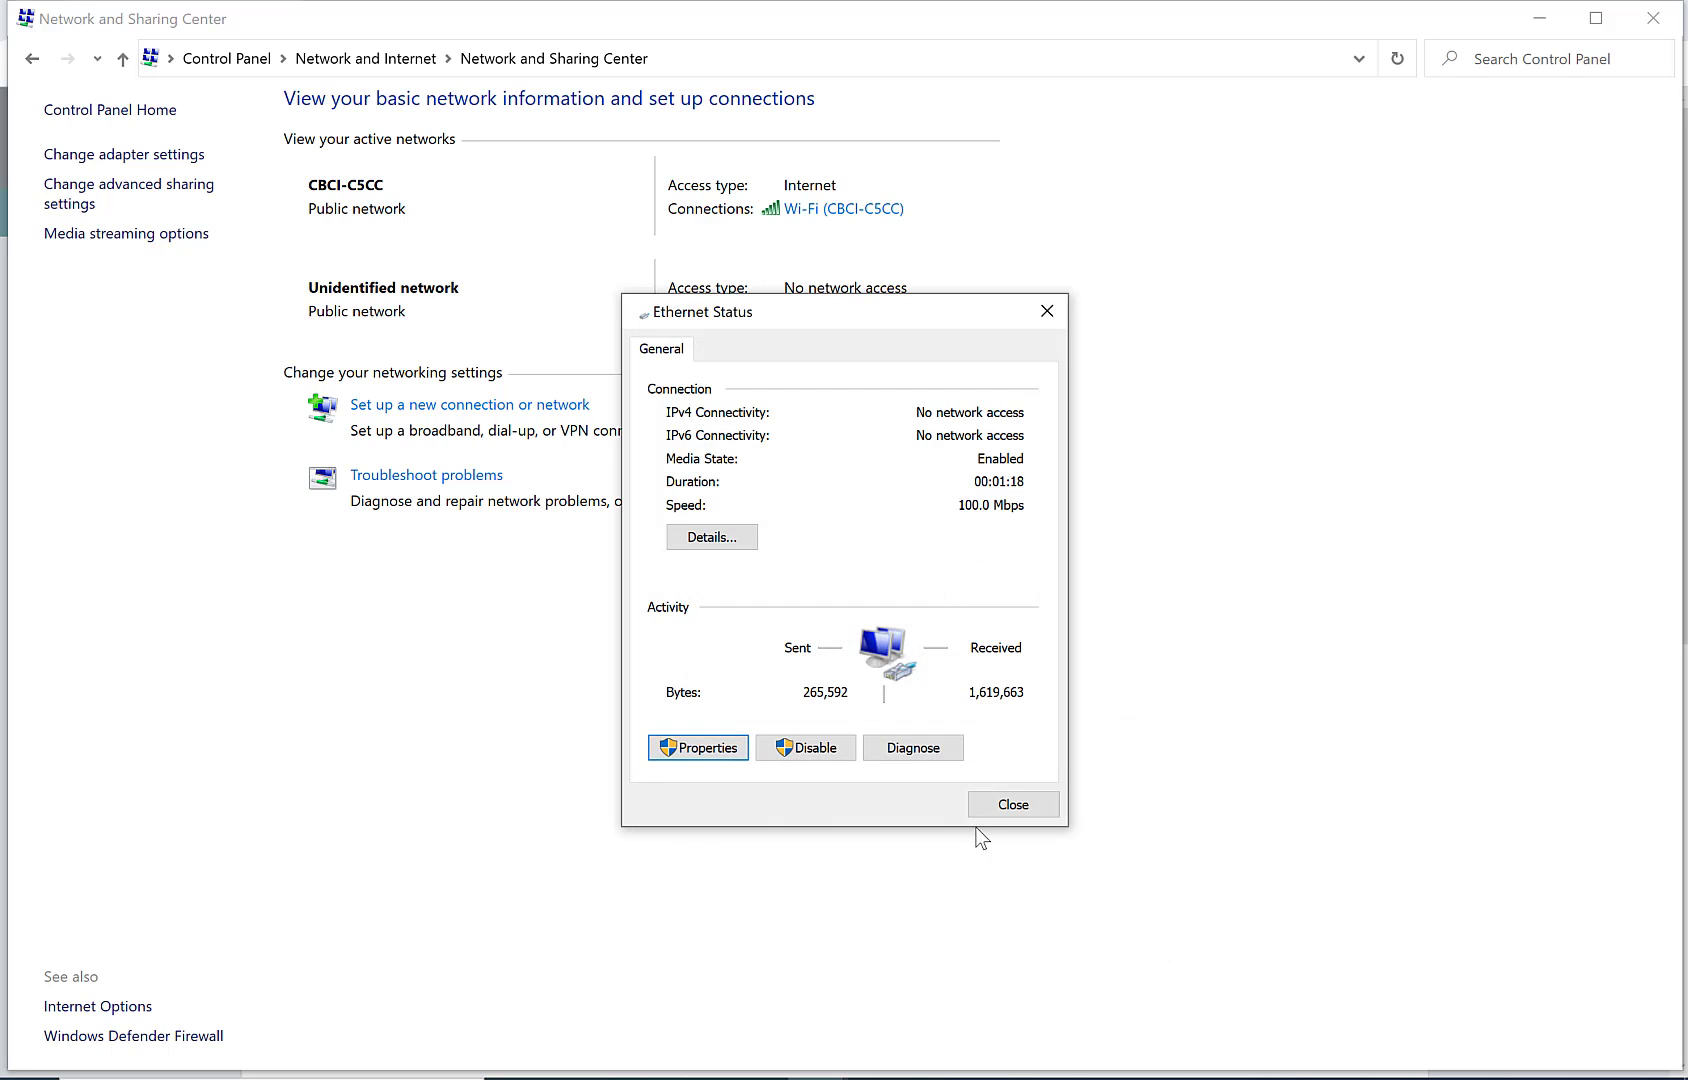
{"action": "left_click", "coordinate": [1006, 806]}
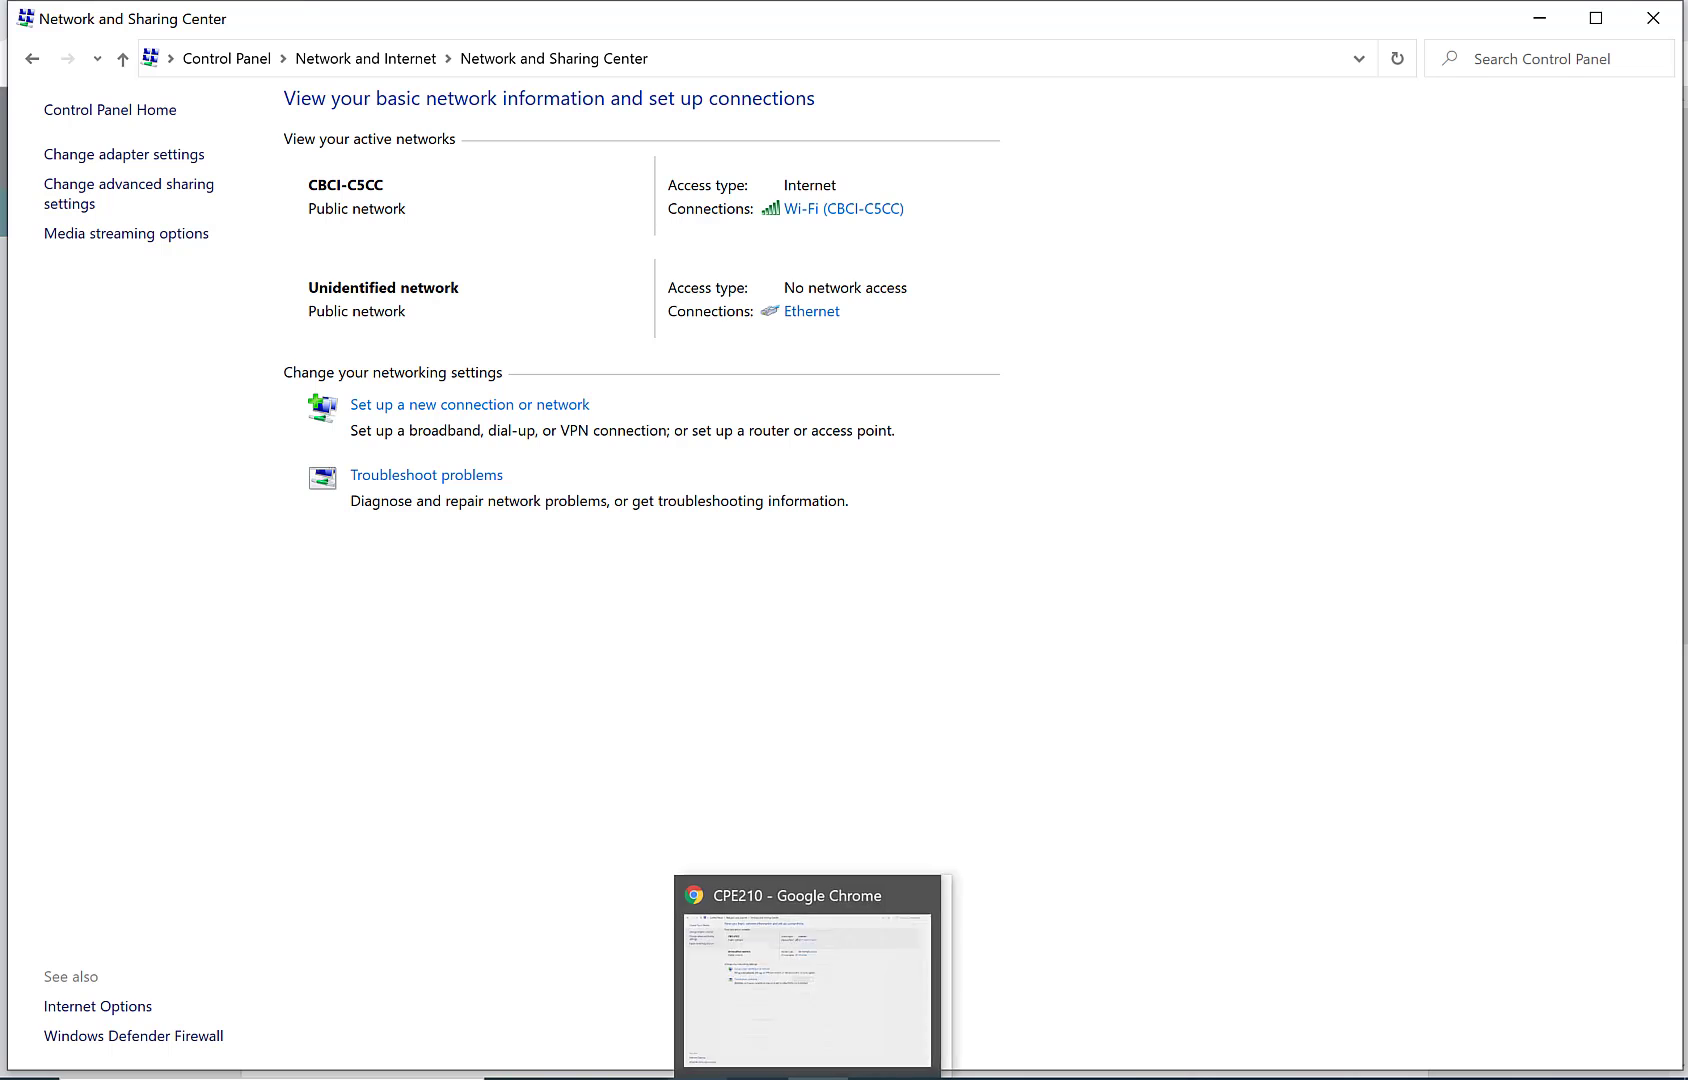
{"action": "left_click", "coordinate": [821, 1077]}
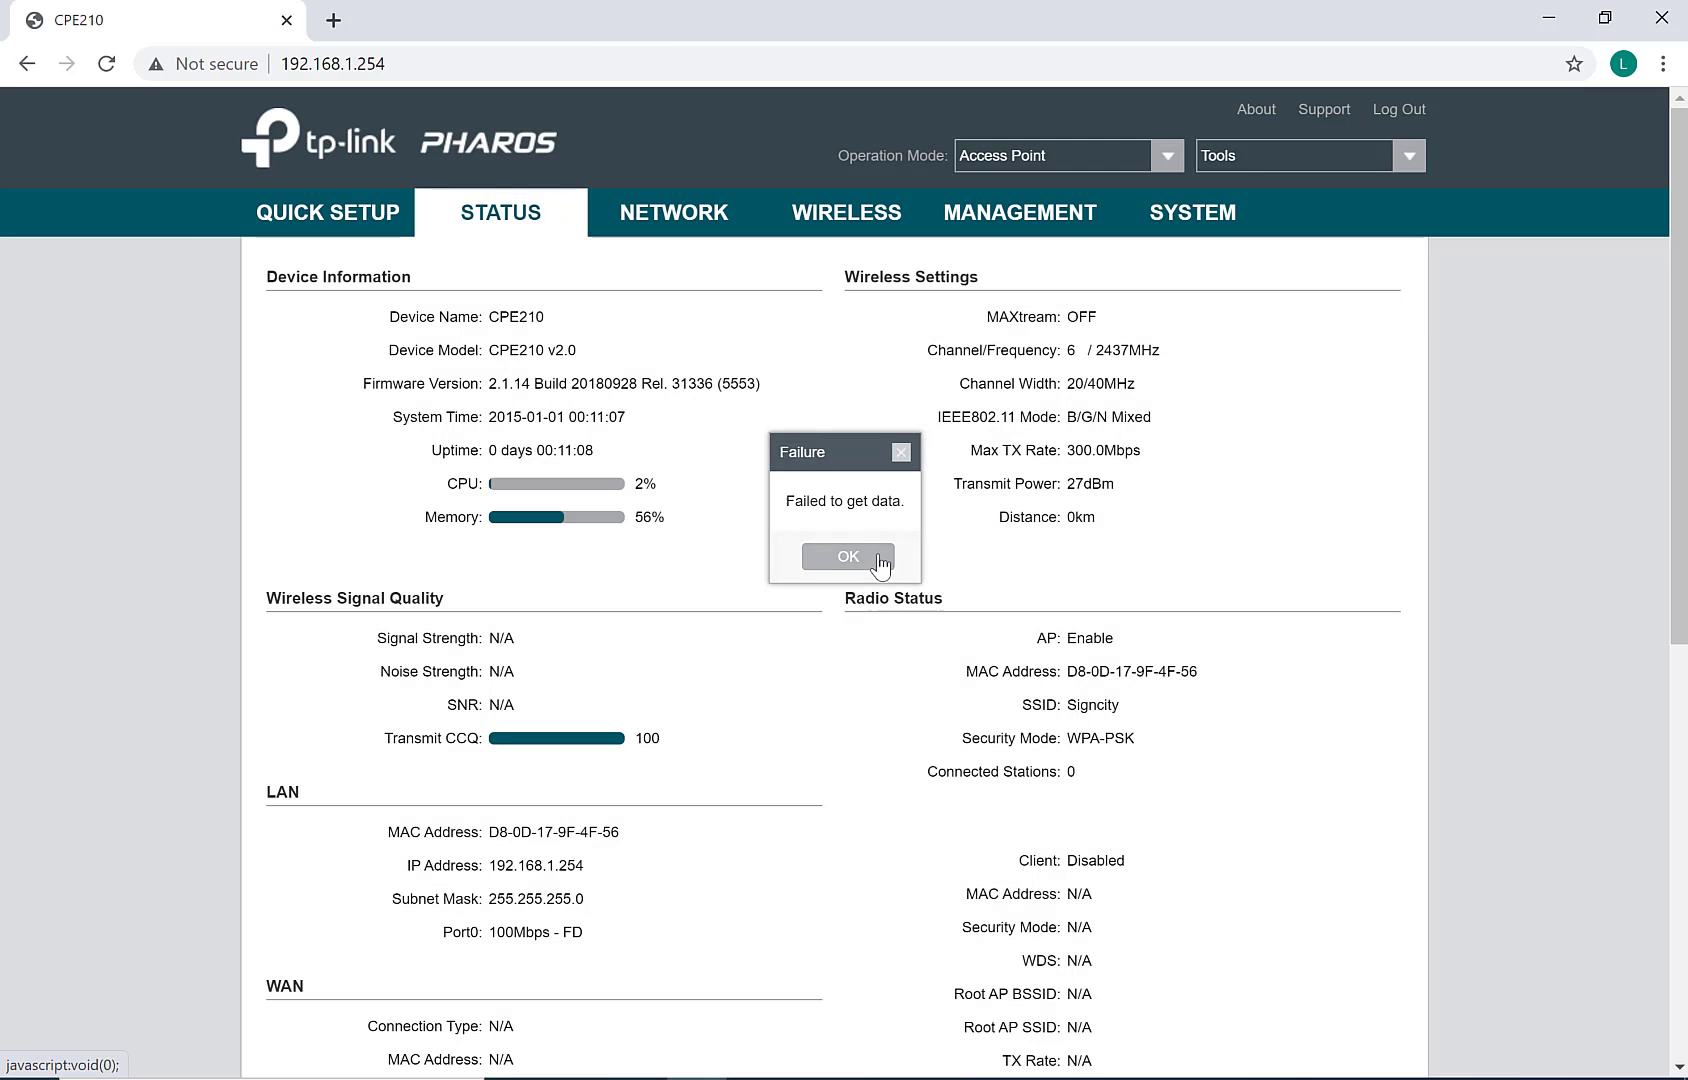
Dismiss the failure message and browse to 192.168.0.254.
{"action": "left_click", "coordinate": [848, 557]}
{"action": "left_click", "coordinate": [484, 63]}
{"action": "type", "text": "192"}
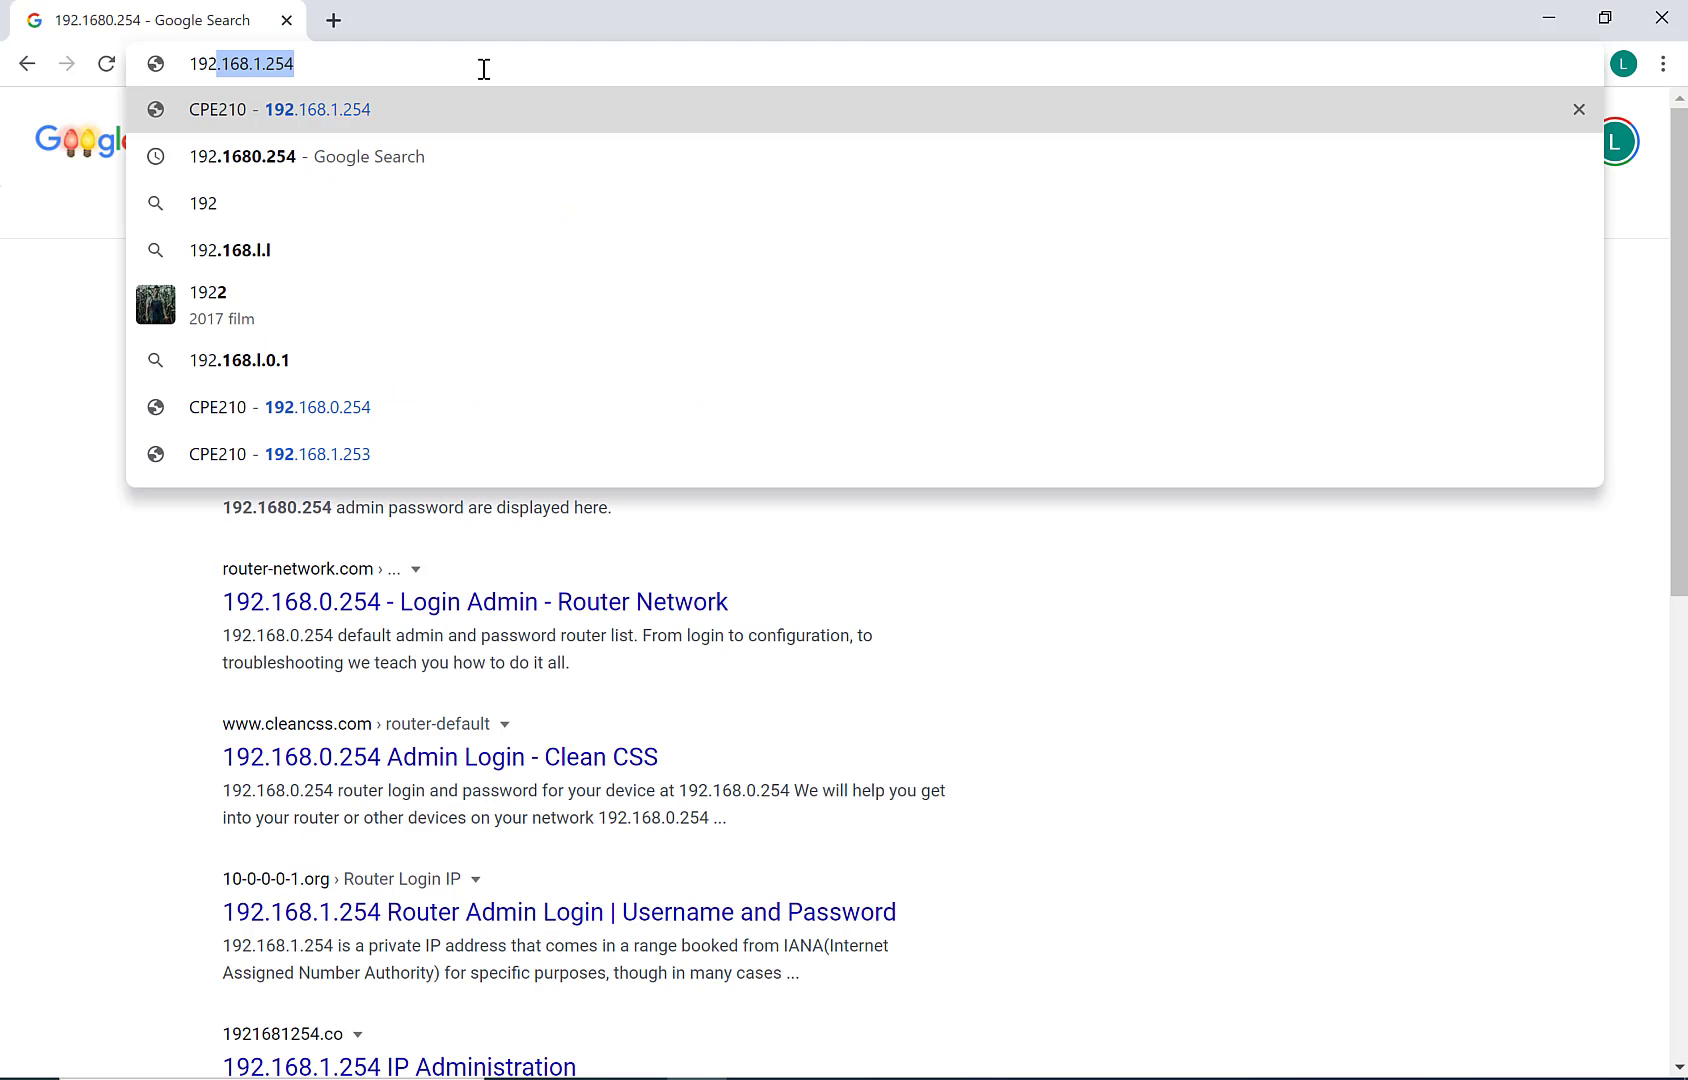
{"action": "type", "text": ".1"}
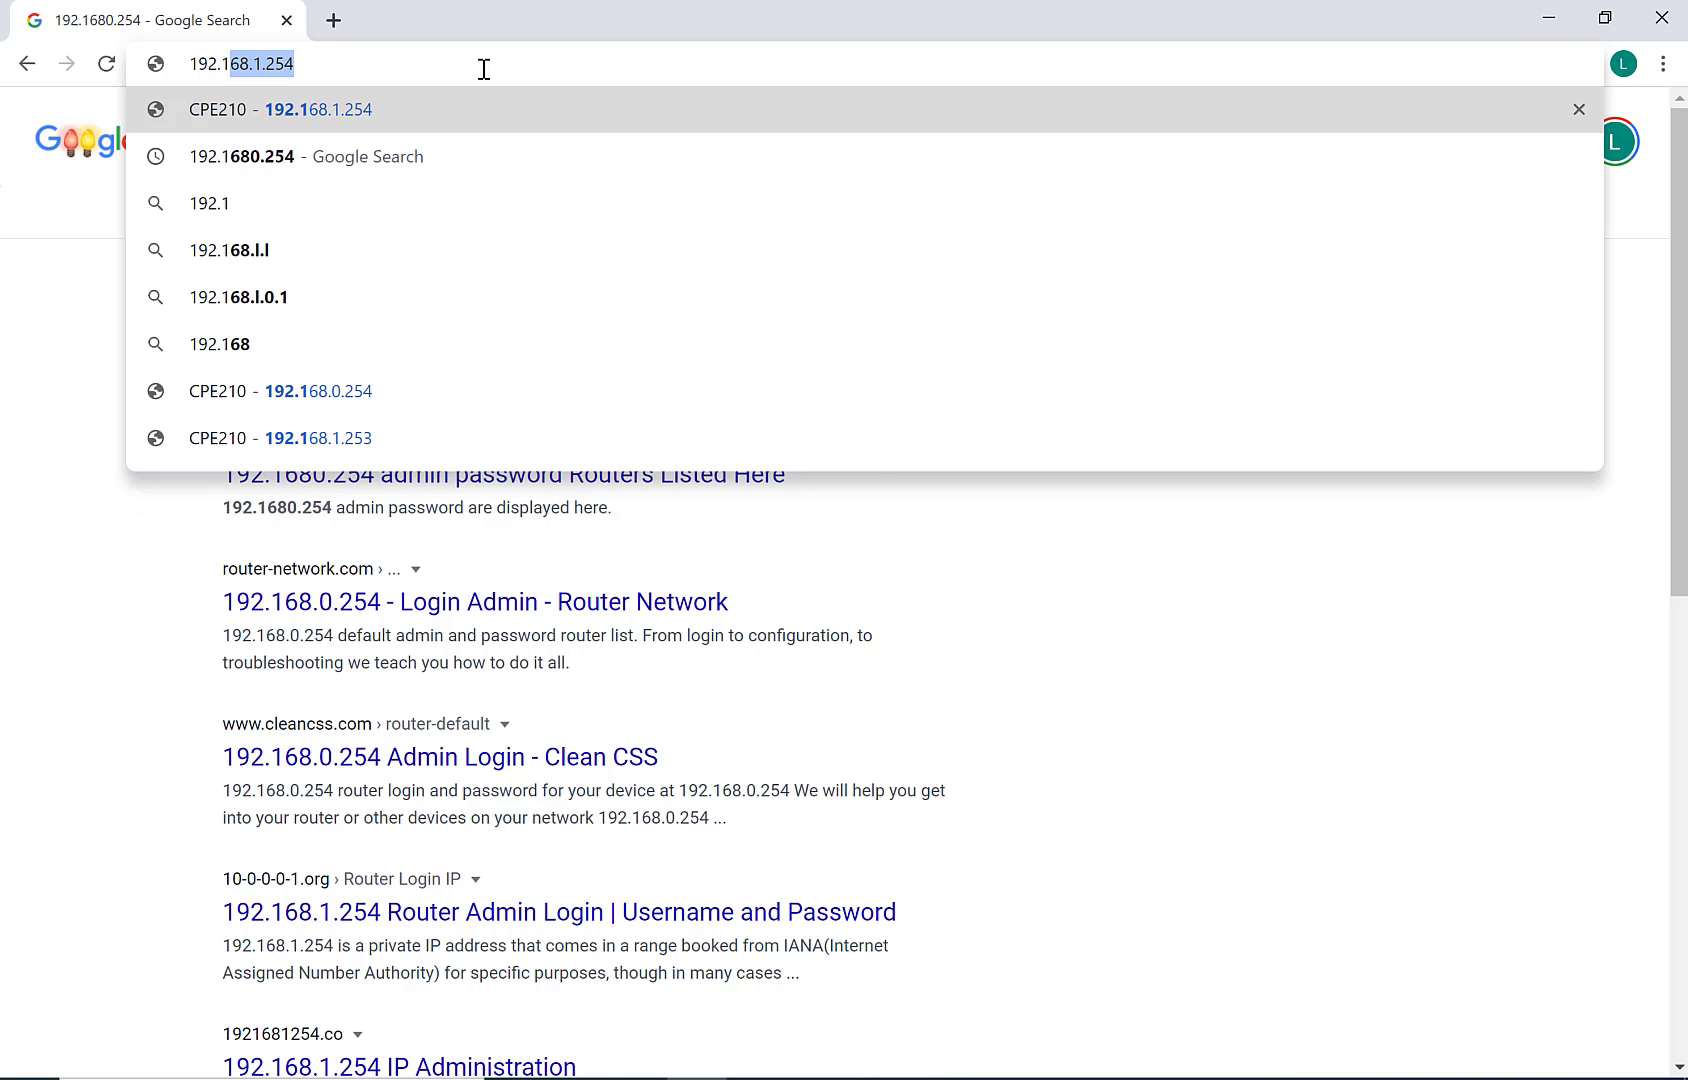
{"action": "type", "text": "68.0.254"}
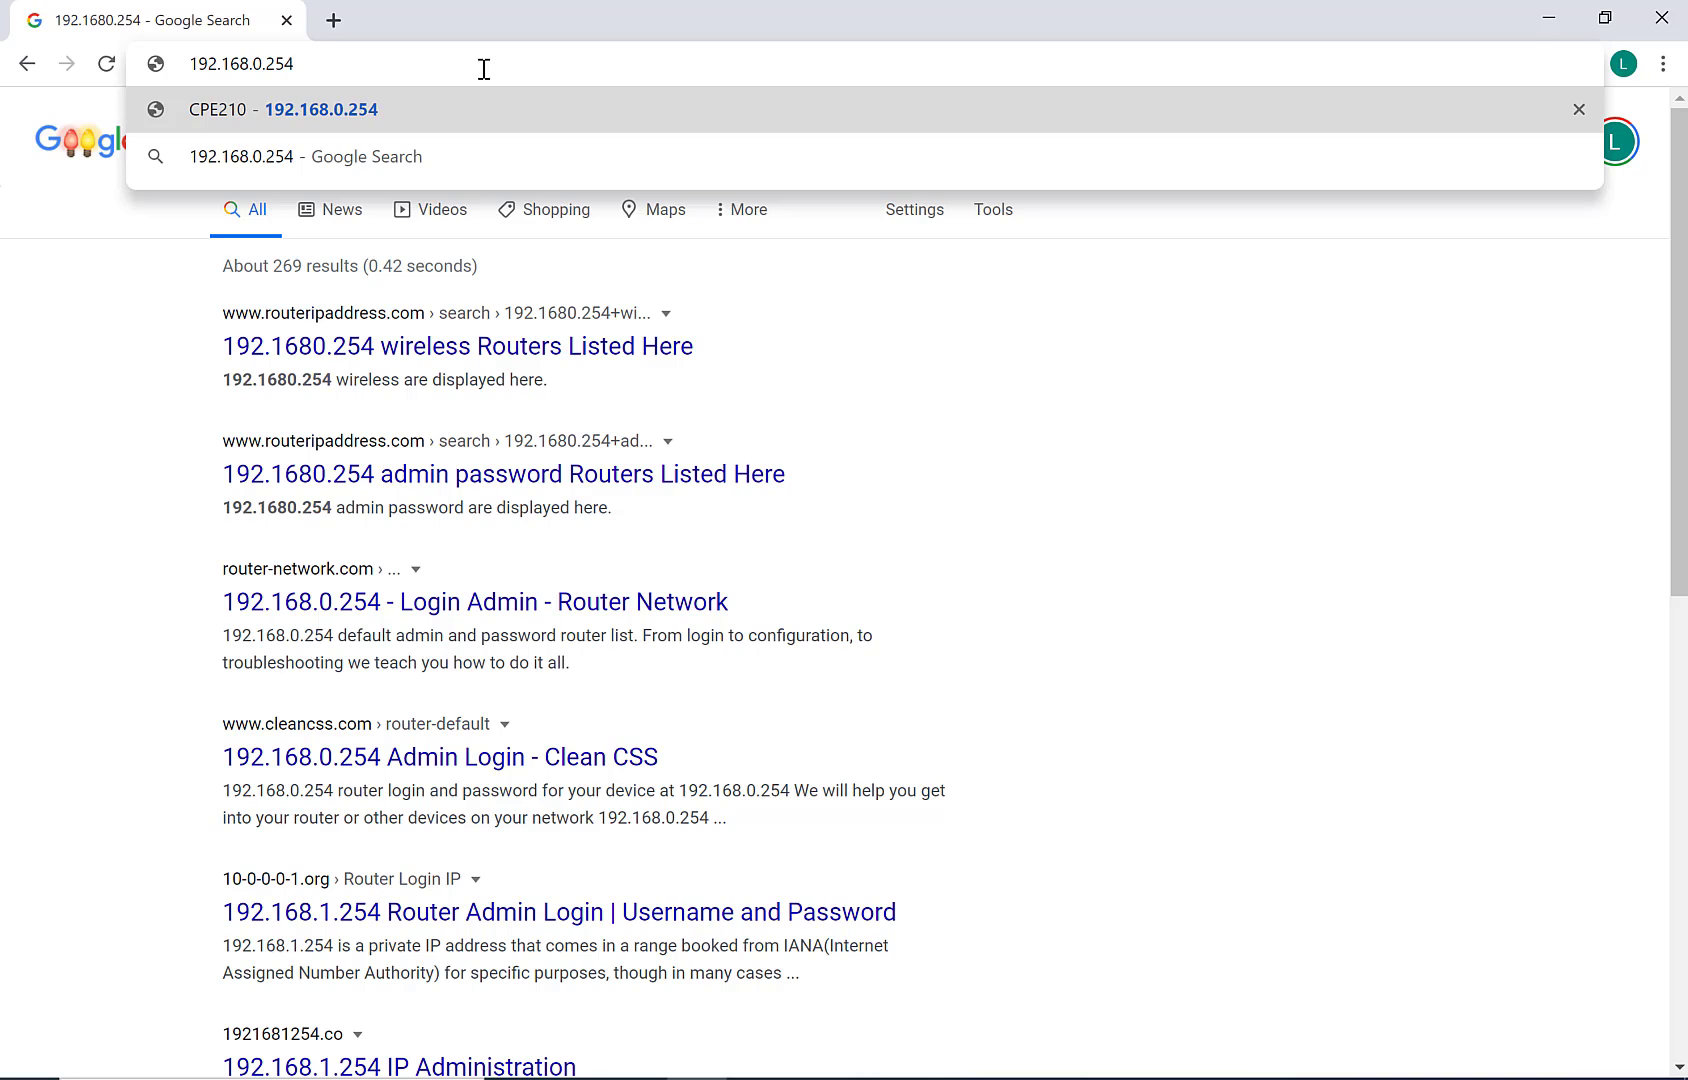
{"action": "key", "text": "Return"}
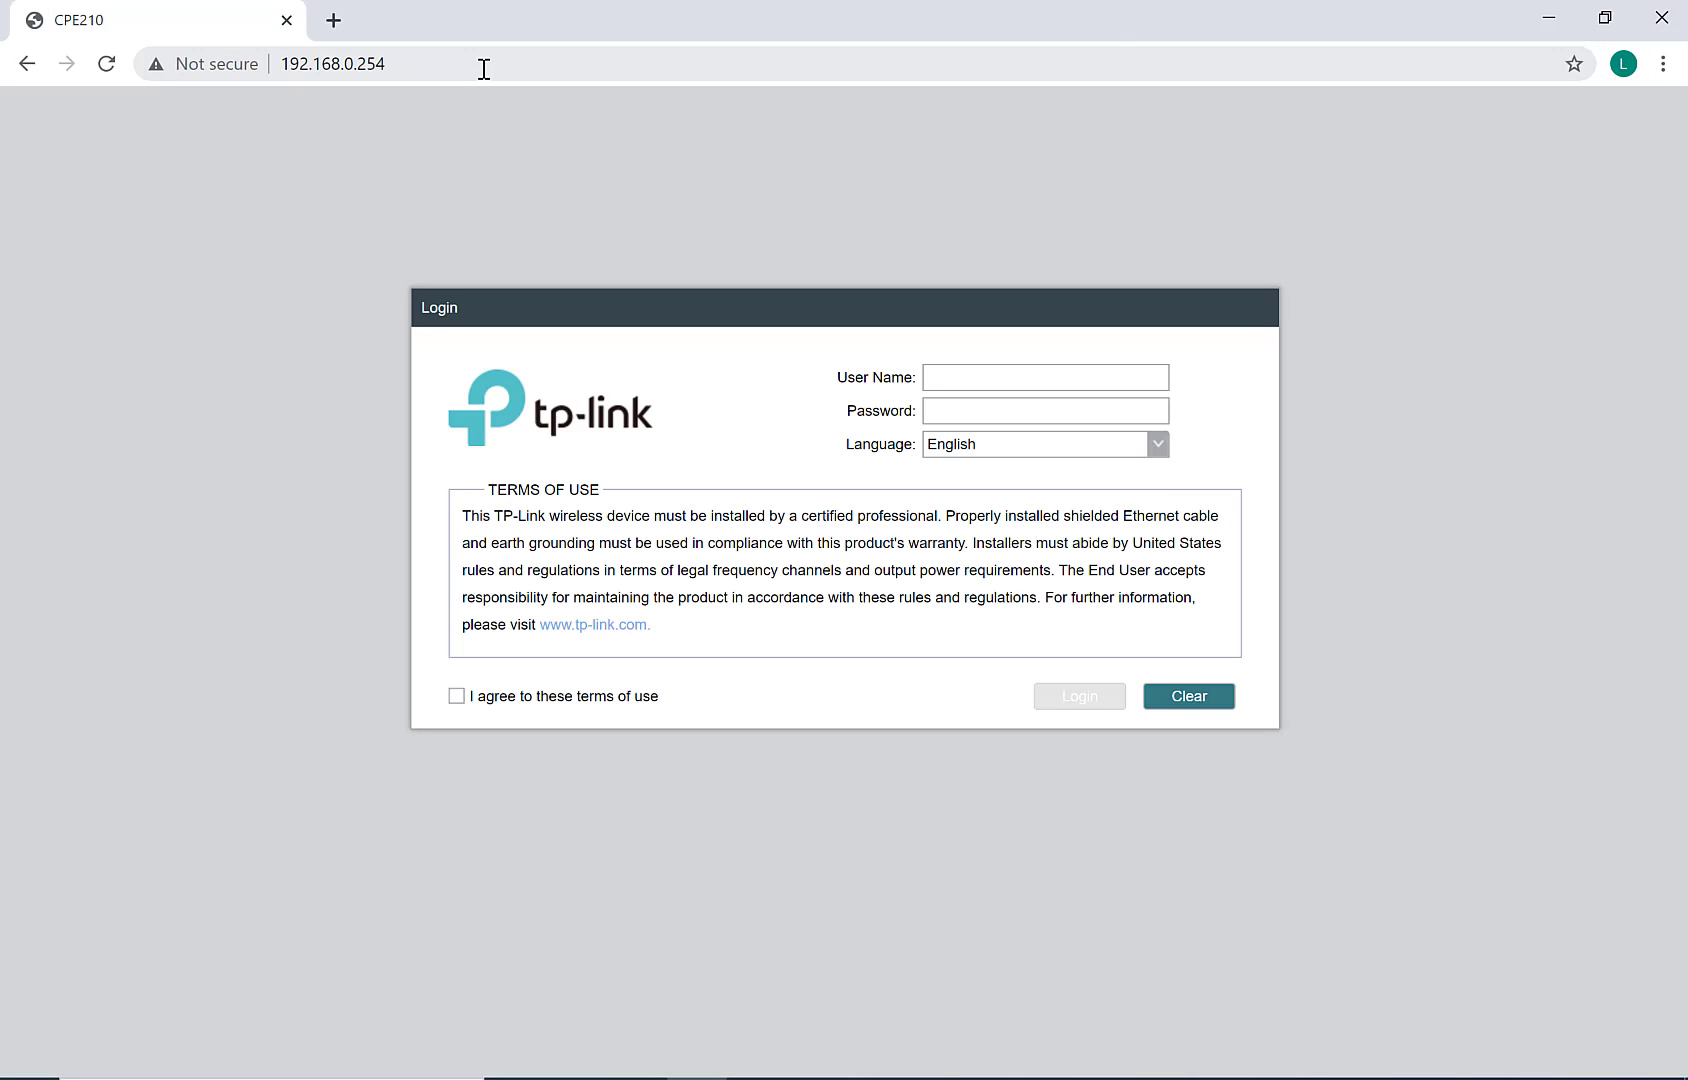
Log in with the default user name and password after agreeing to the terms of use.
{"action": "left_click", "coordinate": [996, 374]}
{"action": "key", "text": "Tab"}
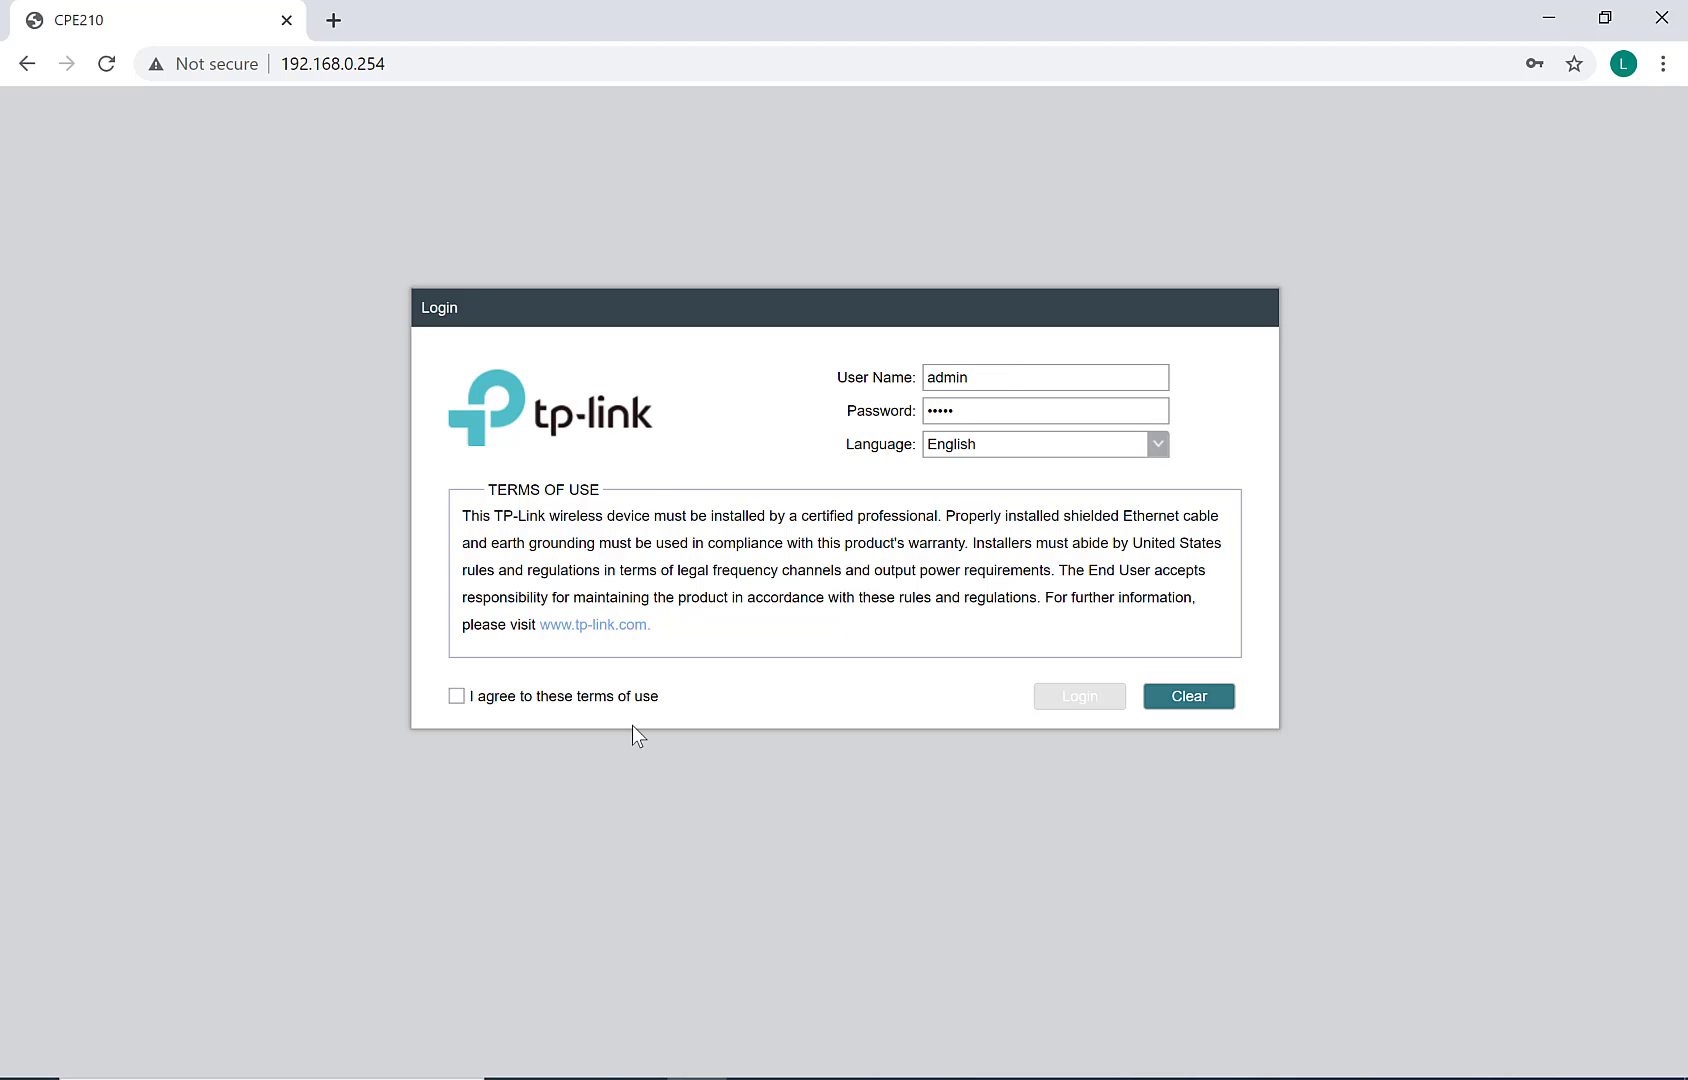
{"action": "left_click", "coordinate": [455, 697]}
{"action": "left_click", "coordinate": [1094, 698]}
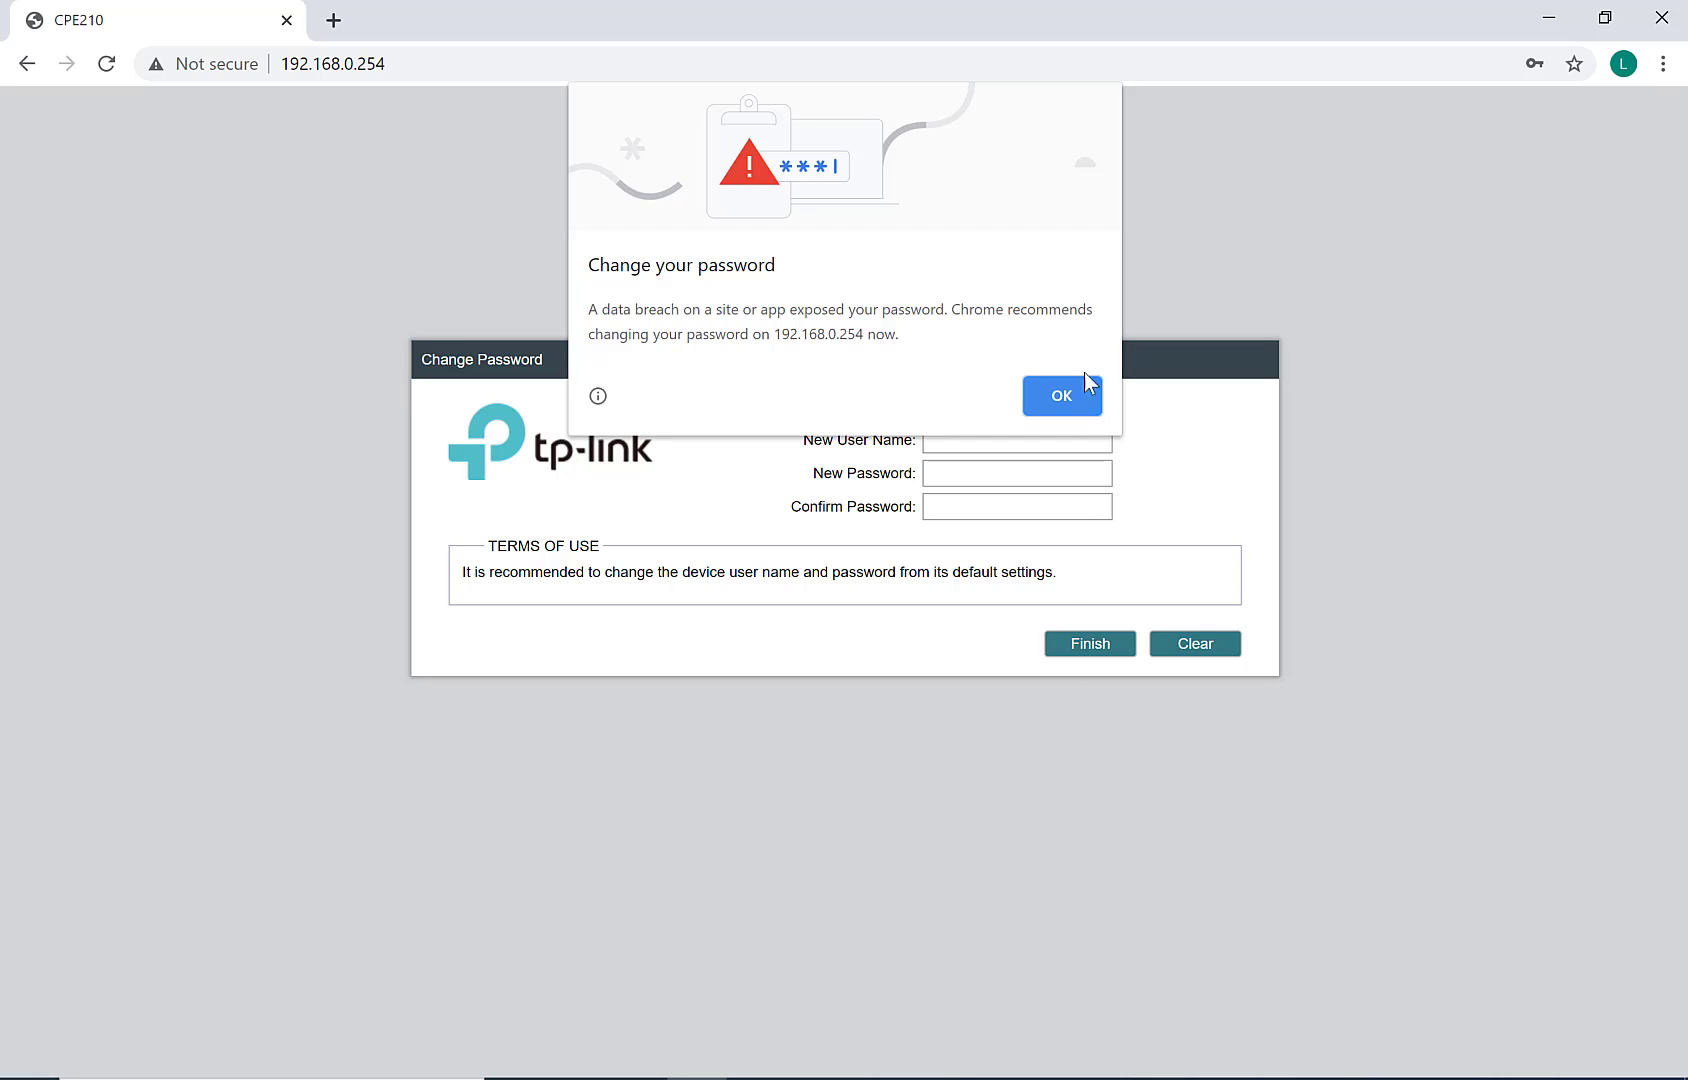
Dismiss Chrome's password breach warning and enter the new login user name.
{"action": "left_click", "coordinate": [1077, 390]}
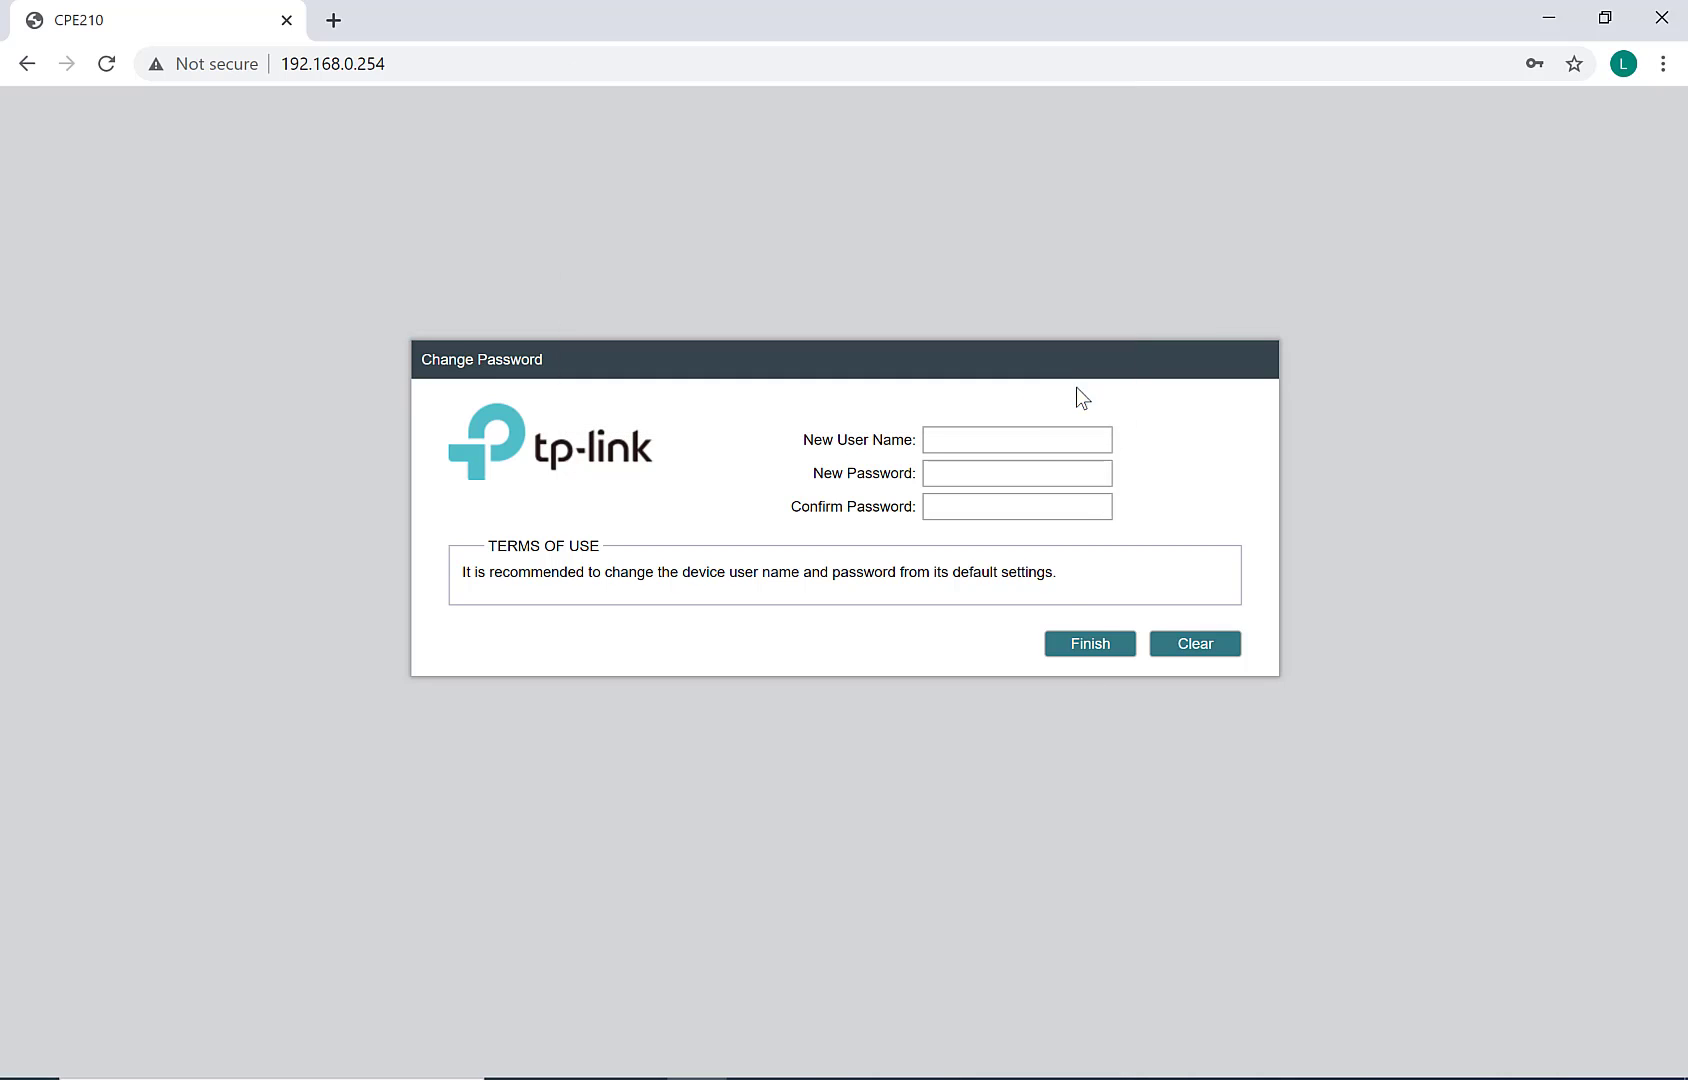
{"action": "left_click", "coordinate": [1038, 445]}
{"action": "type", "text": "Signcity•••••••••••"}
Enter the new password, repeat it in Confirm Password, and submit with Finish.
{"action": "key", "text": "BackSpace"}
{"action": "key", "text": "BackSpace"}
{"action": "key", "text": "BackSpace"}
{"action": "key", "text": "BackSpace"}
{"action": "key", "text": "BackSpace"}
{"action": "key", "text": "BackSpace"}
{"action": "key", "text": "BackSpace"}
{"action": "key", "text": "BackSpace"}
{"action": "key", "text": "BackSpace"}
{"action": "key", "text": "BackSpace"}
{"action": "type", "text": "•••••••••••"}
{"action": "key", "text": "Tab"}
{"action": "type", "text": "•••••••••••"}
{"action": "left_click", "coordinate": [1086, 651]}
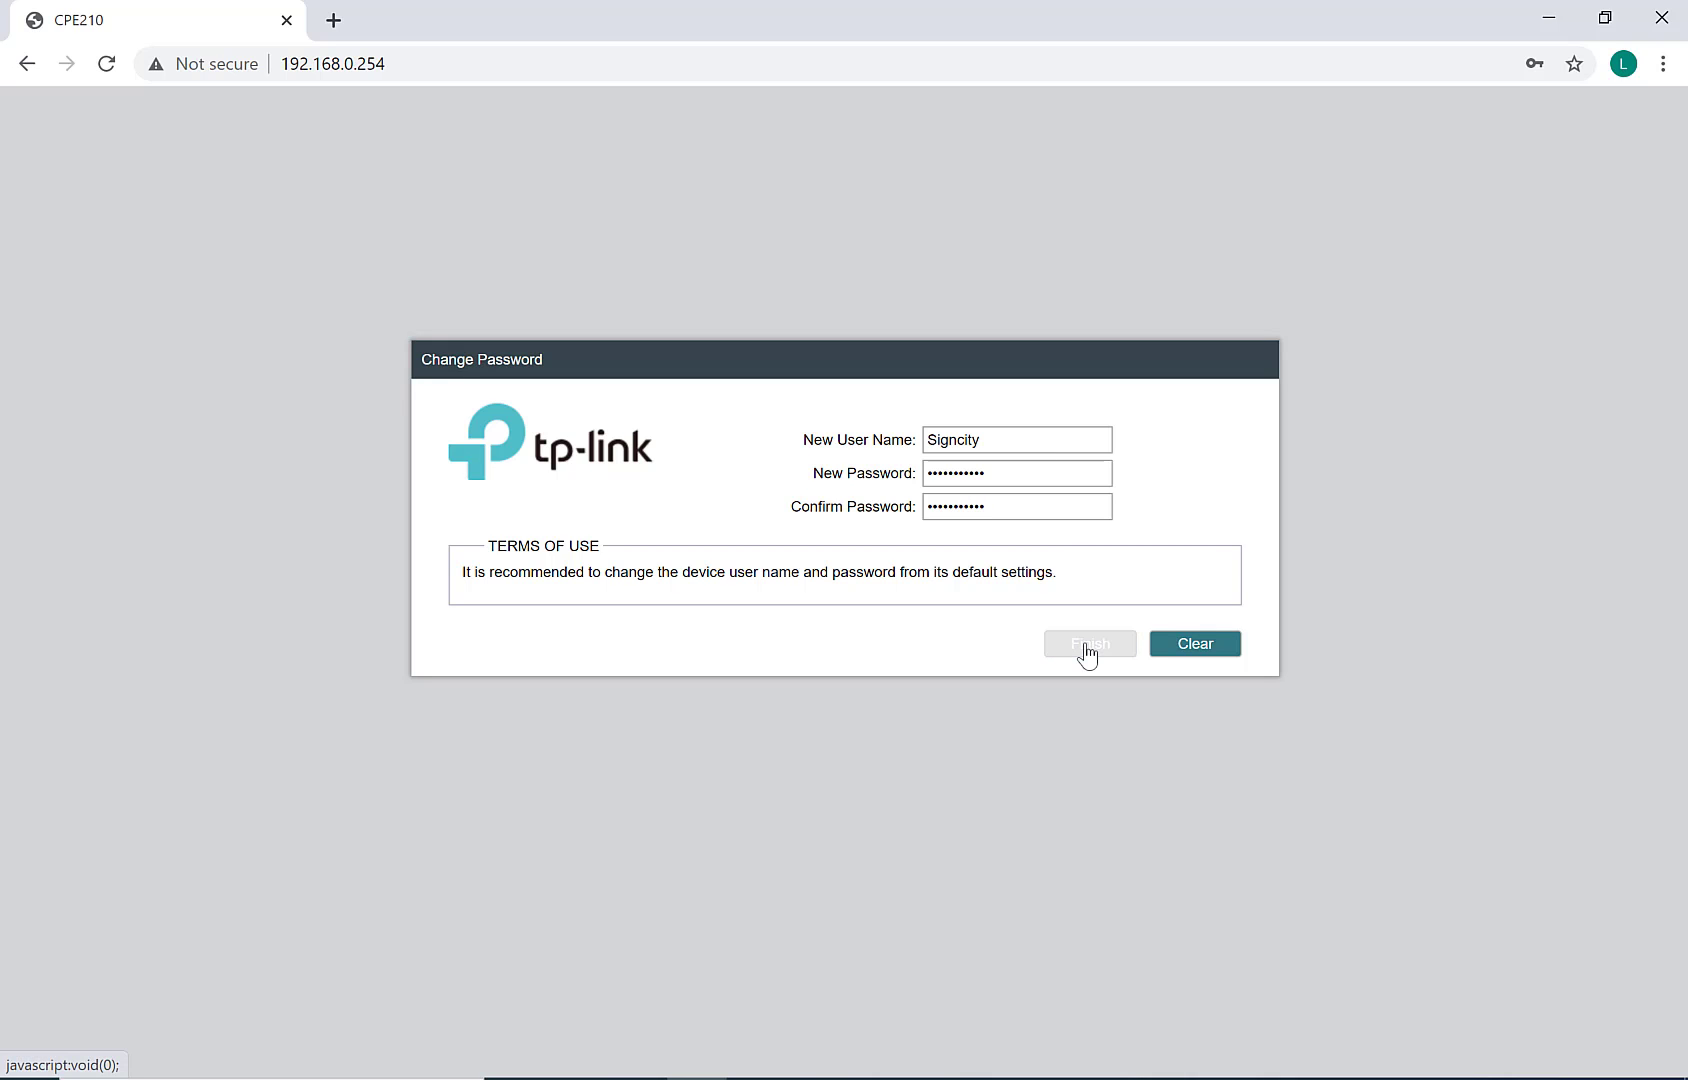
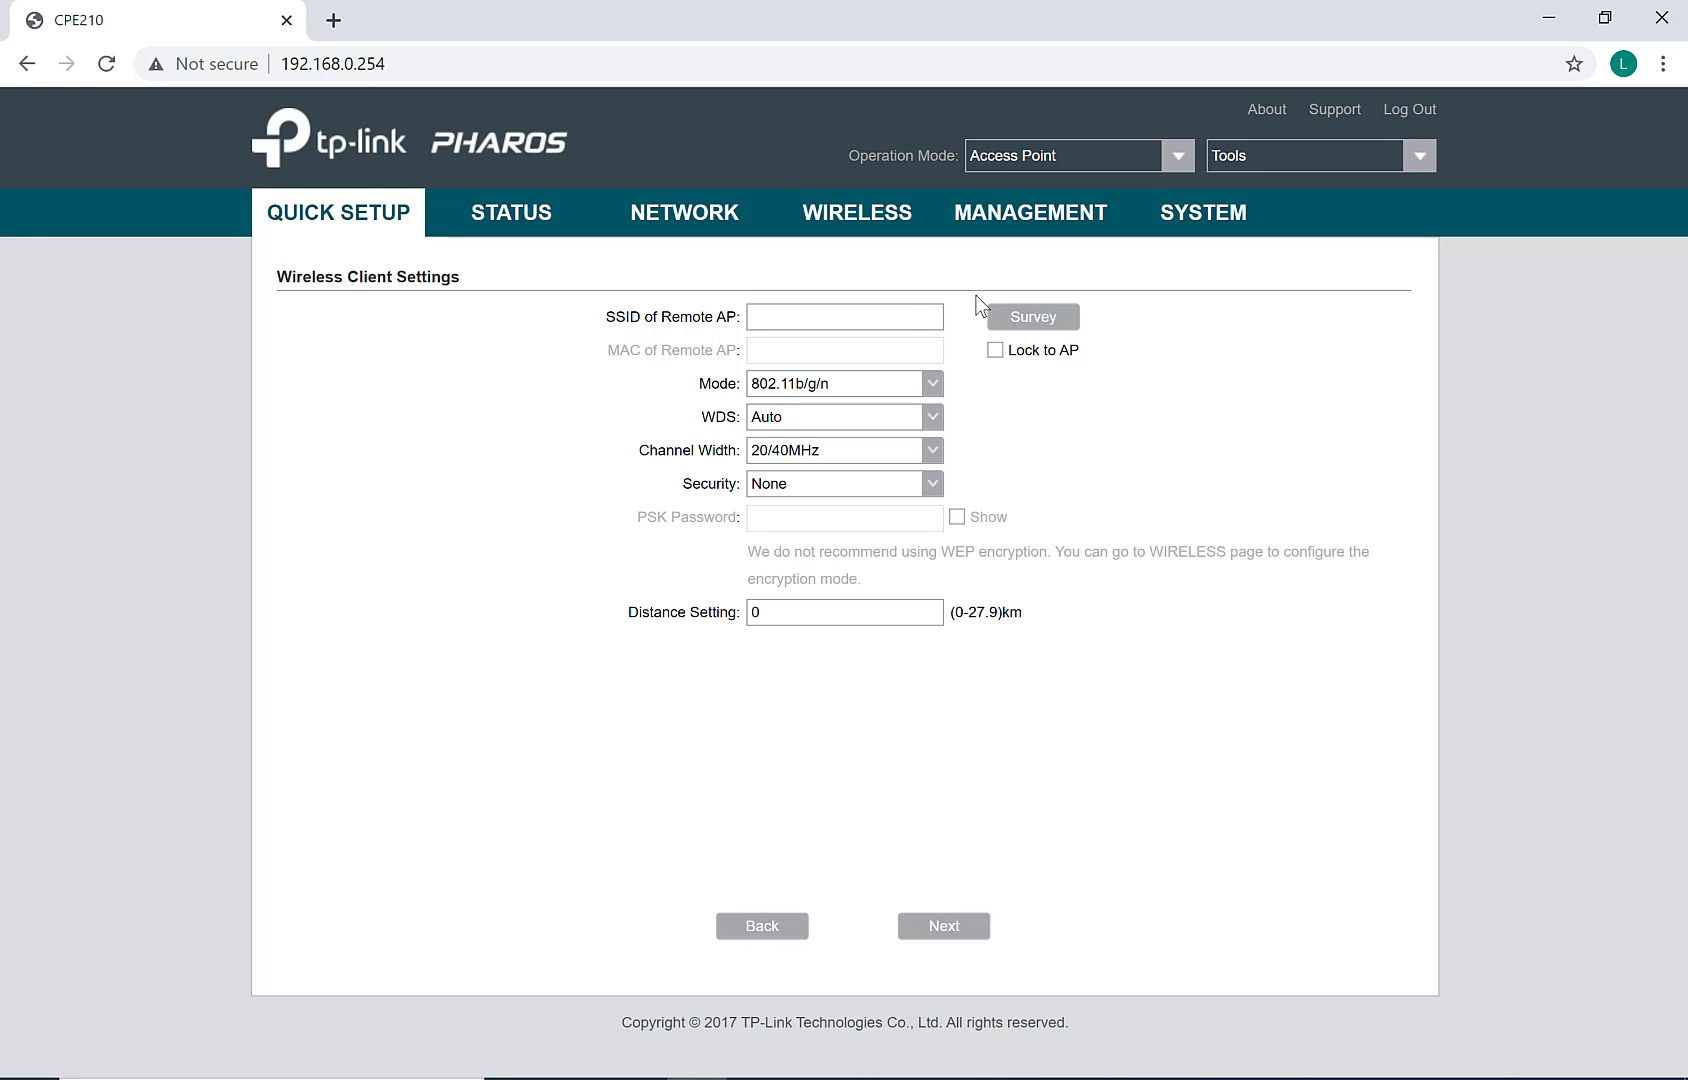
Enter Signcity as the remote network SSID, correcting the mistyped name.
{"action": "left_click", "coordinate": [891, 320]}
{"action": "type", "text": "Signcity"}
Choose WPA-PSK / WPA2-PSK security, enter the wireless password, and finish the quick setup.
{"action": "left_click", "coordinate": [930, 487]}
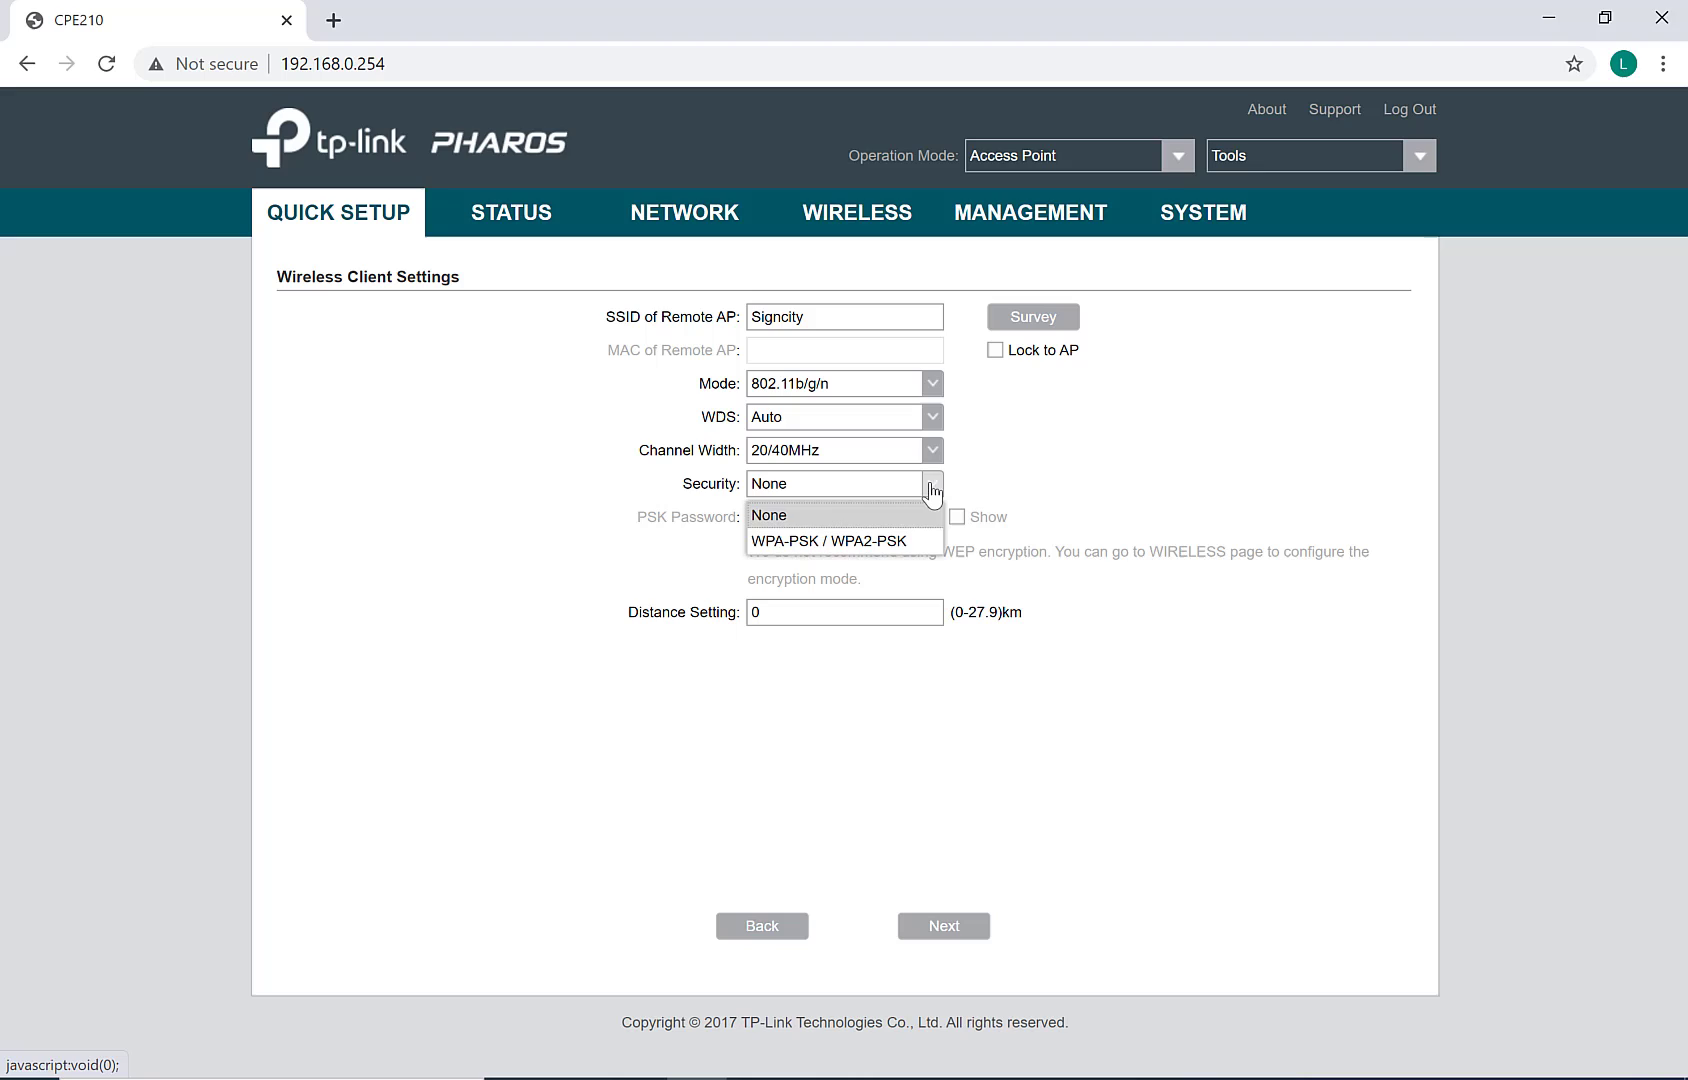
{"action": "left_click", "coordinate": [910, 548]}
{"action": "left_click", "coordinate": [866, 514]}
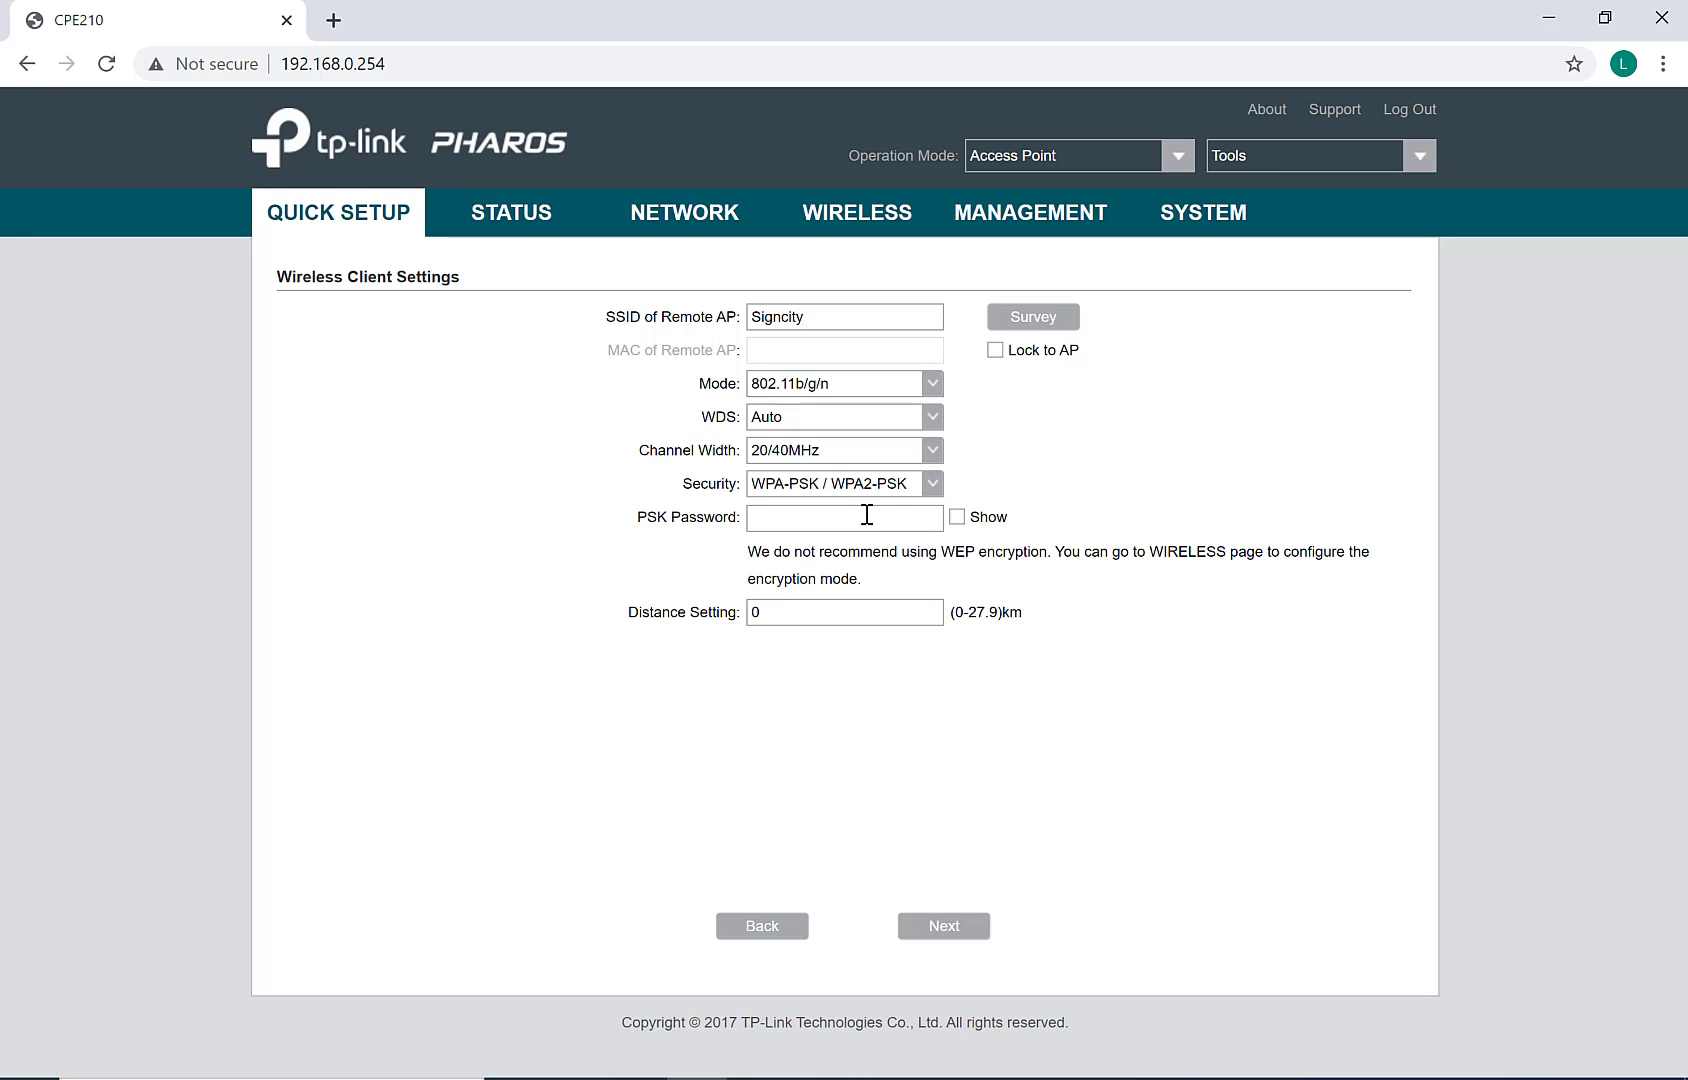
{"action": "type", "text": "•••••••••••"}
{"action": "left_click", "coordinate": [951, 932]}
{"action": "left_click", "coordinate": [950, 928]}
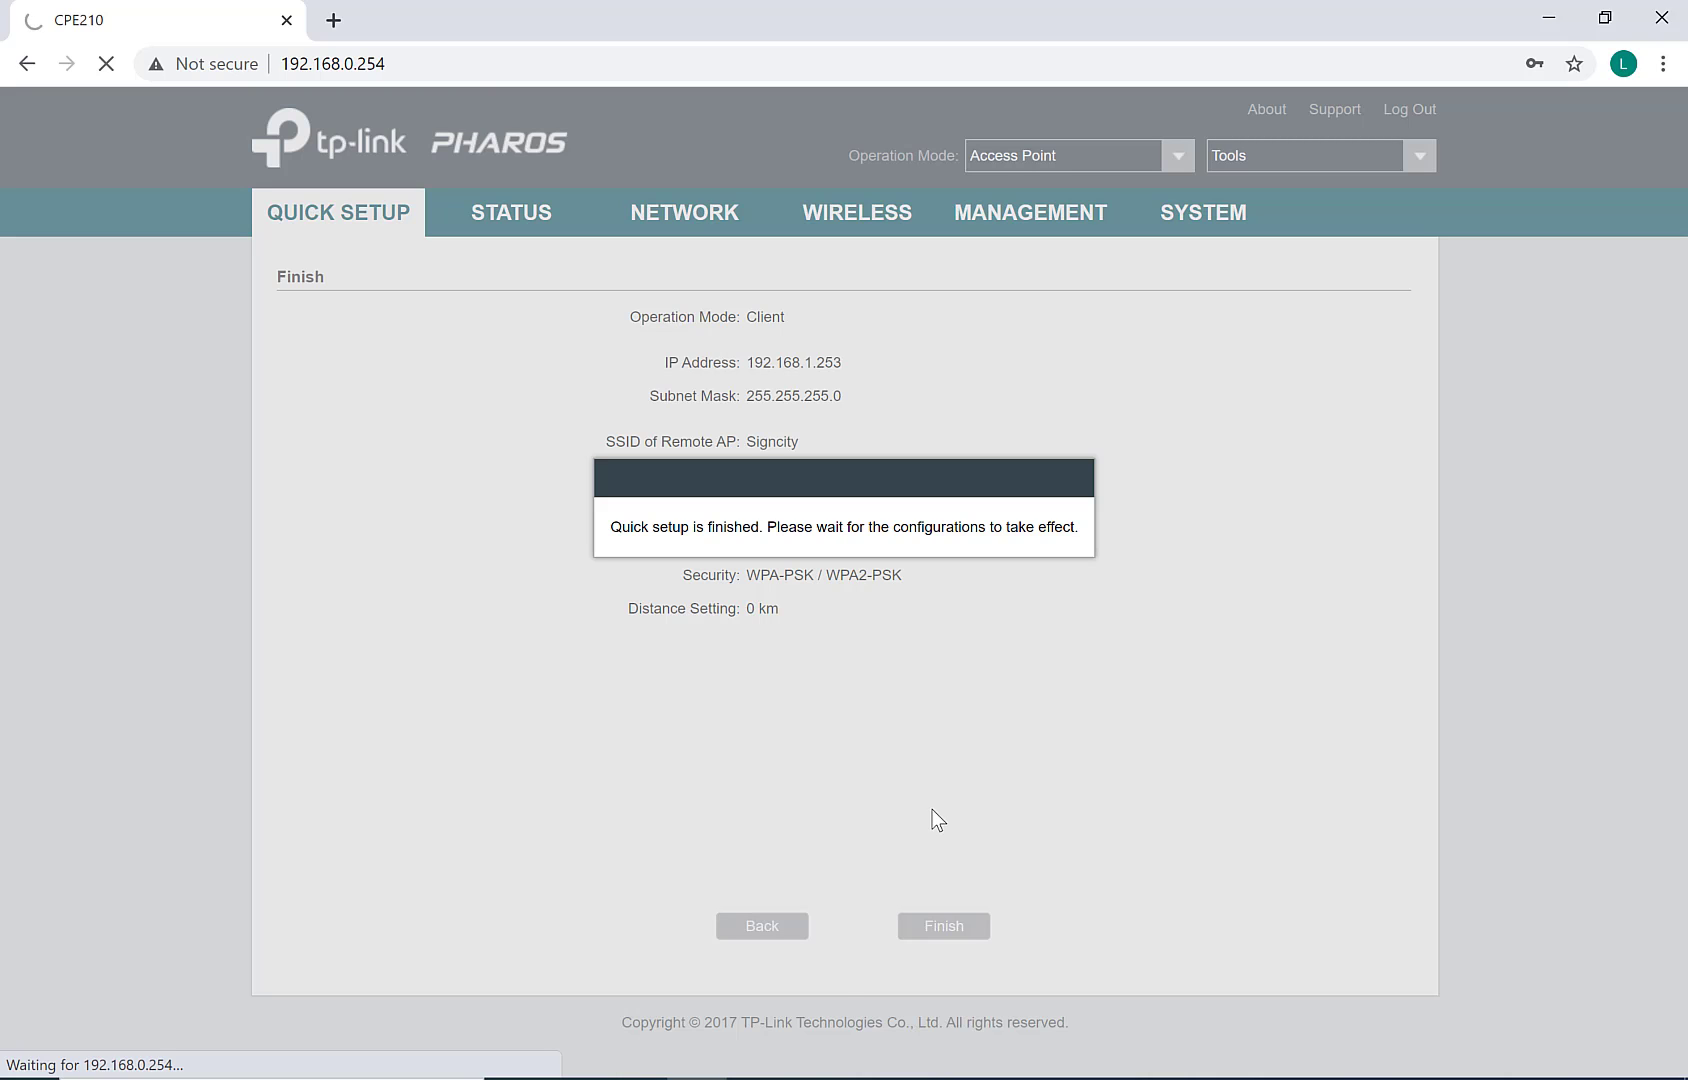
Change the Ethernet adapter's IPv4 third octet to 1 (192.168.1.127) and close its dialogs.
{"action": "left_click", "coordinate": [829, 1076]}
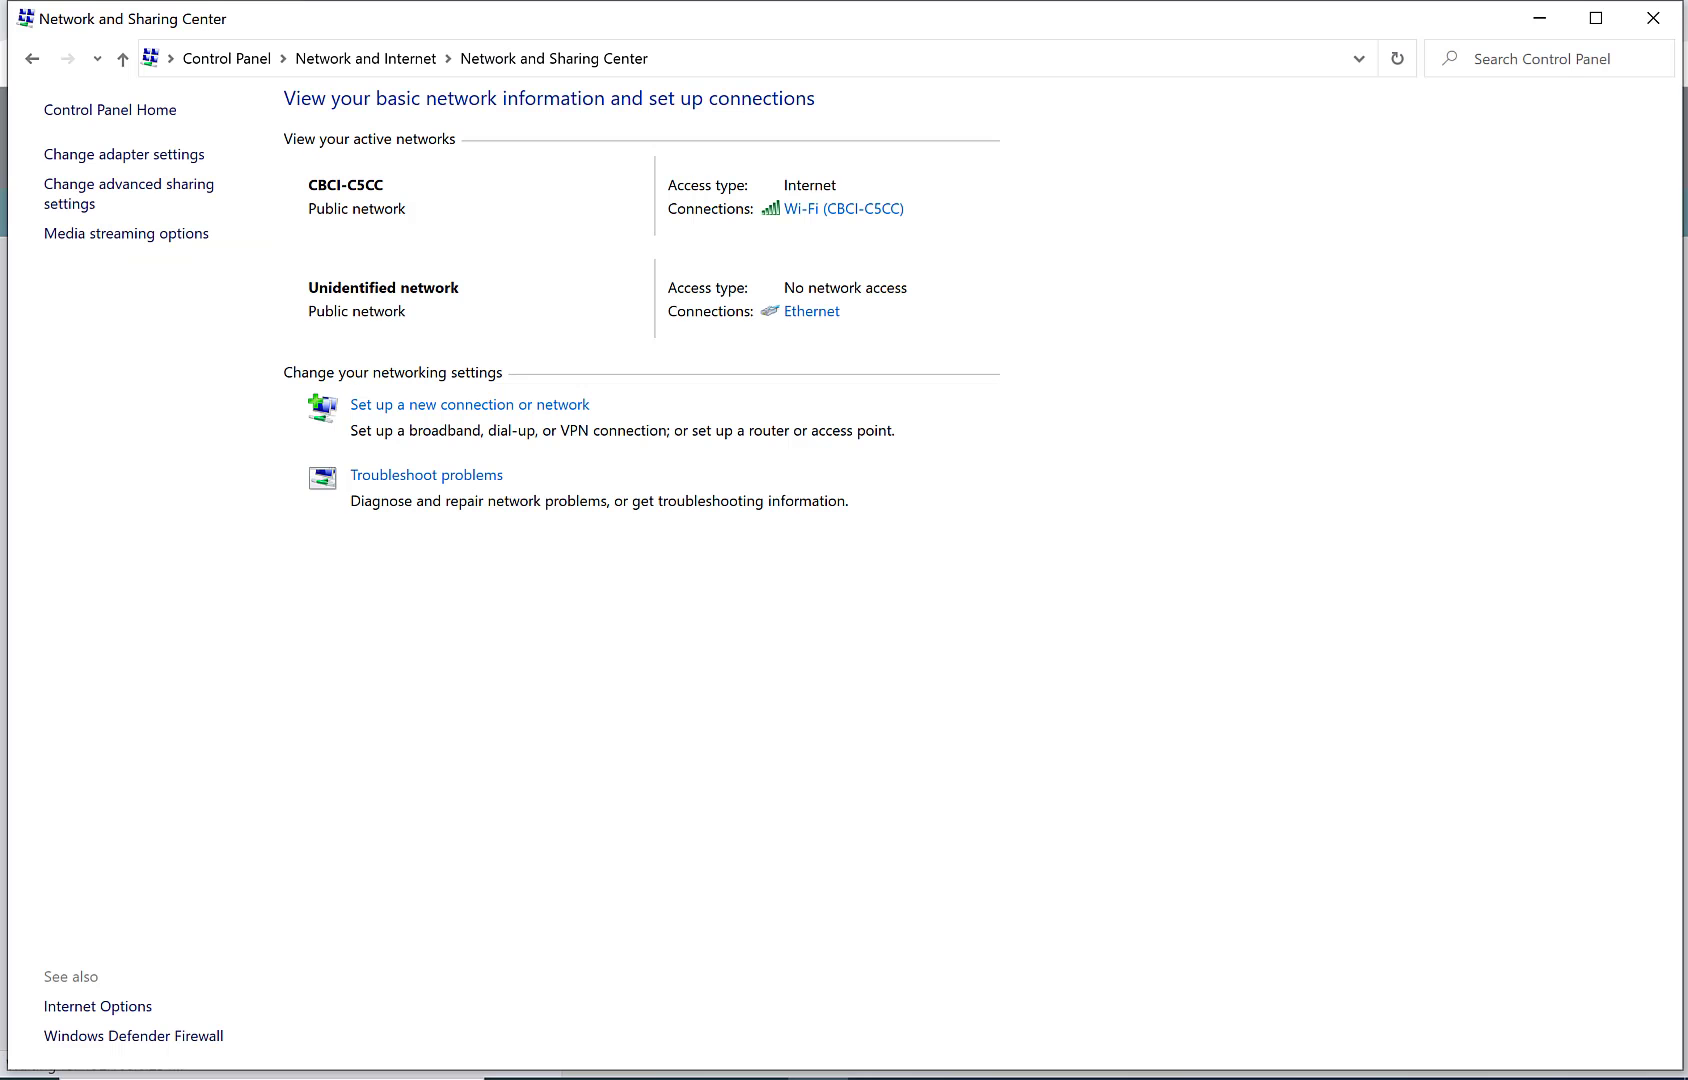
{"action": "left_click", "coordinate": [809, 313]}
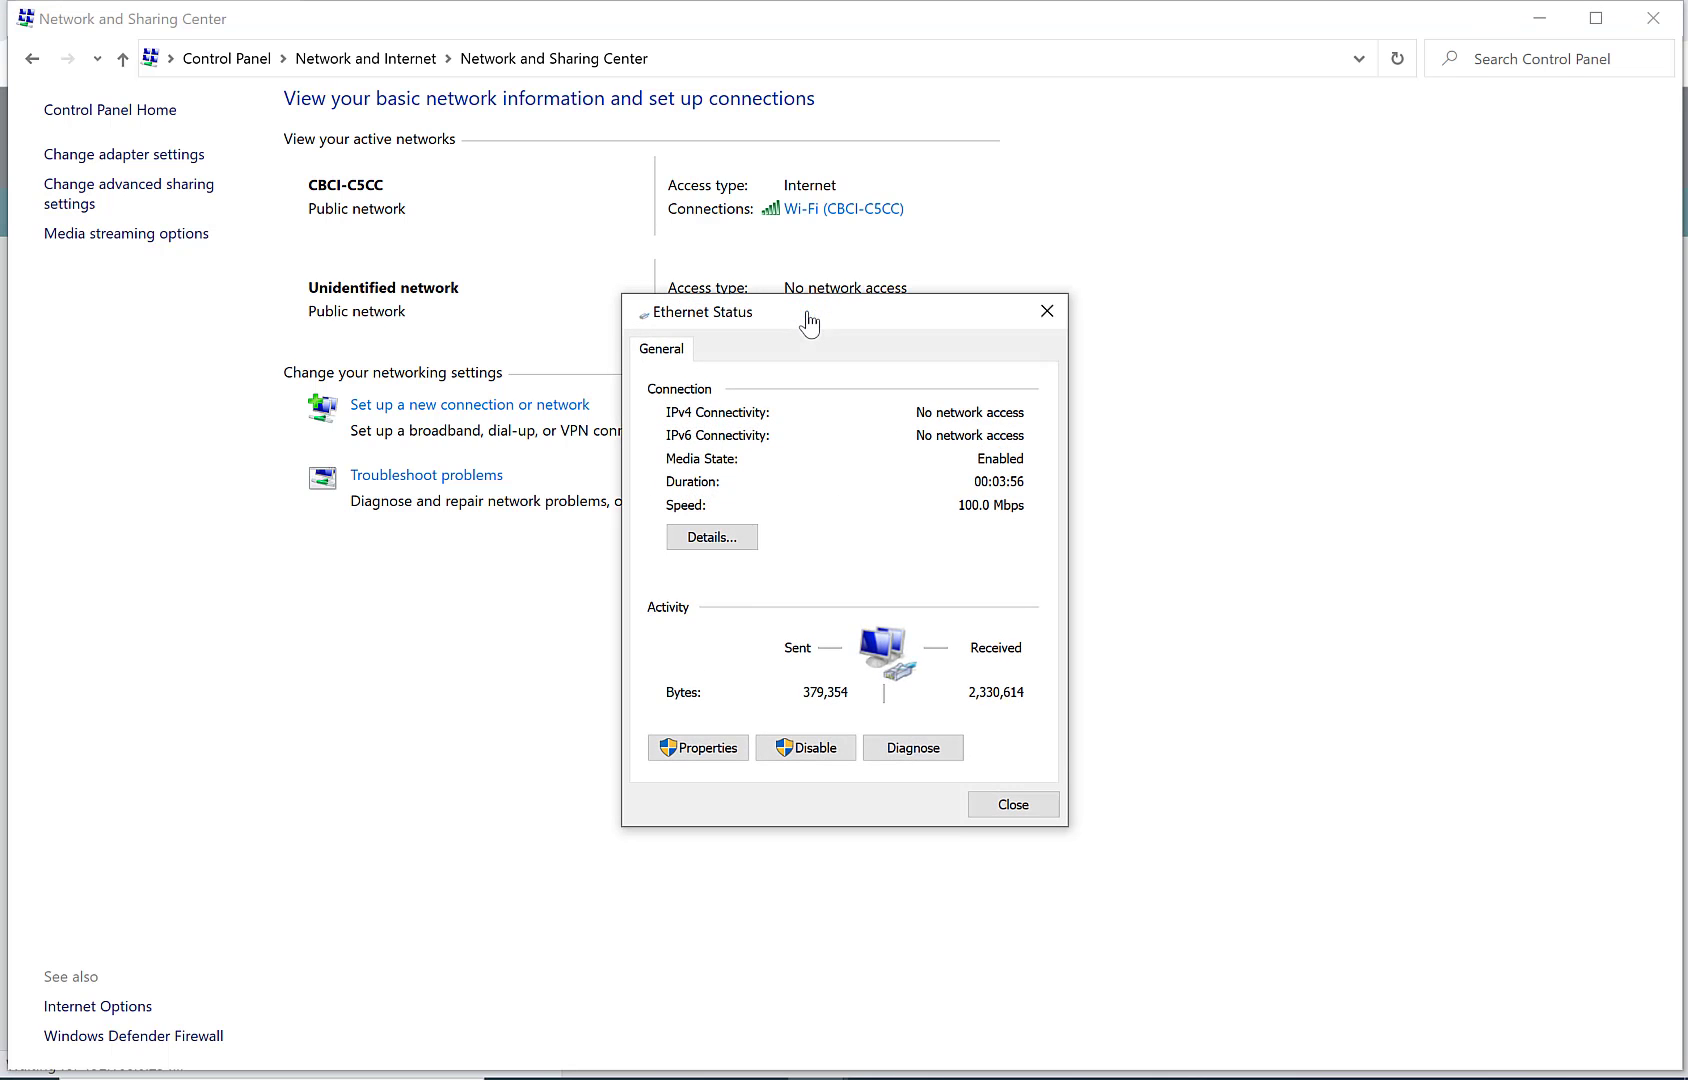
{"action": "left_click", "coordinate": [725, 752]}
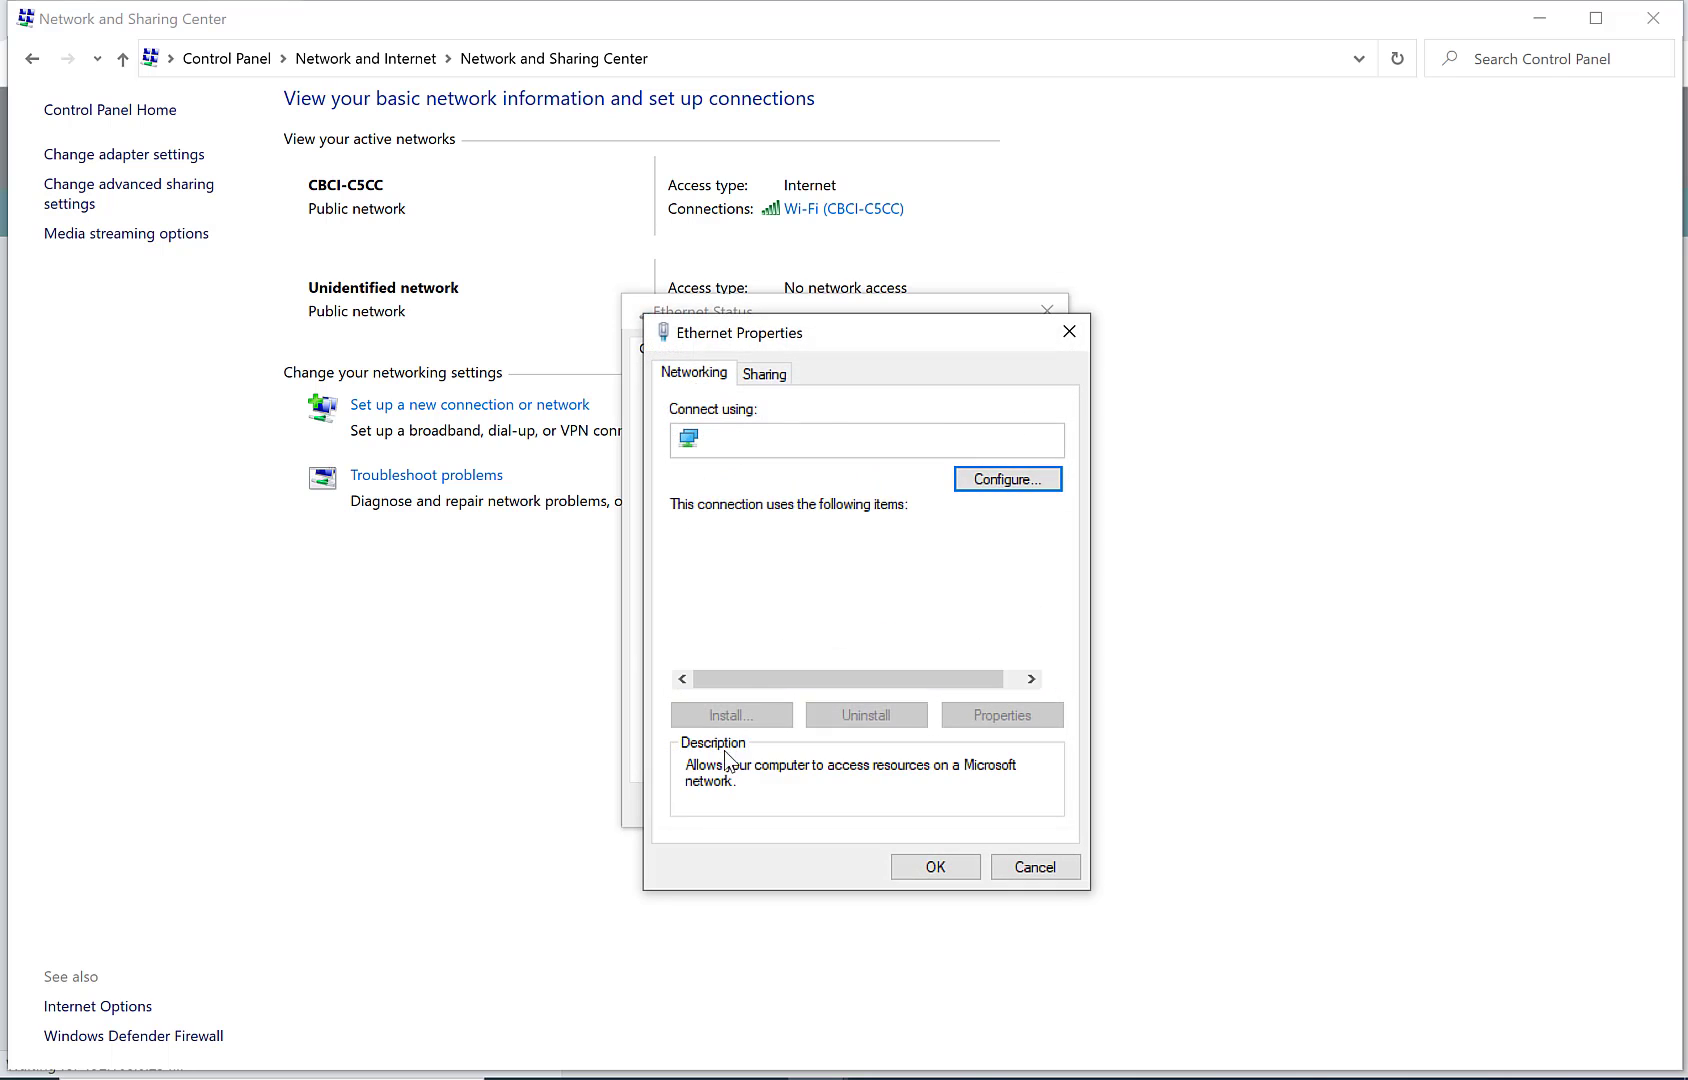
{"action": "left_click", "coordinate": [860, 596]}
{"action": "left_click", "coordinate": [1001, 715]}
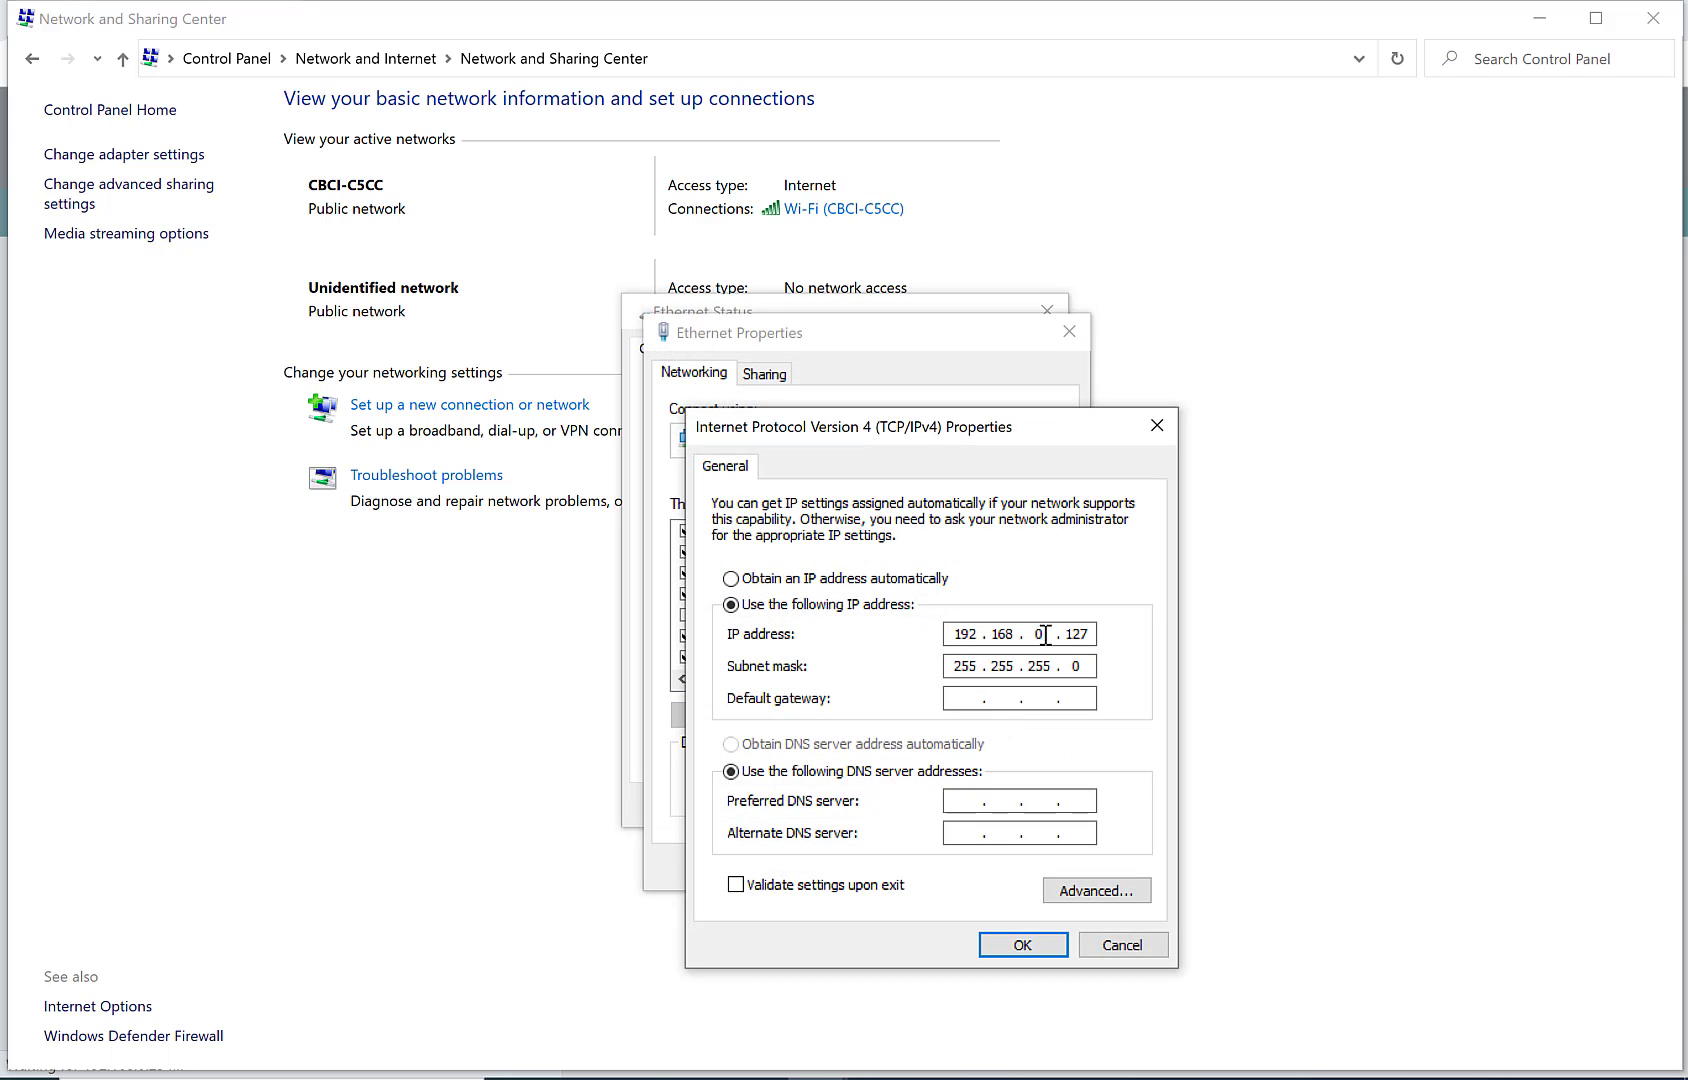
{"action": "left_click", "coordinate": [1045, 634]}
{"action": "key", "text": "BackSpace"}
{"action": "type", "text": "1"}
{"action": "left_click", "coordinate": [1039, 947]}
{"action": "left_click", "coordinate": [938, 870]}
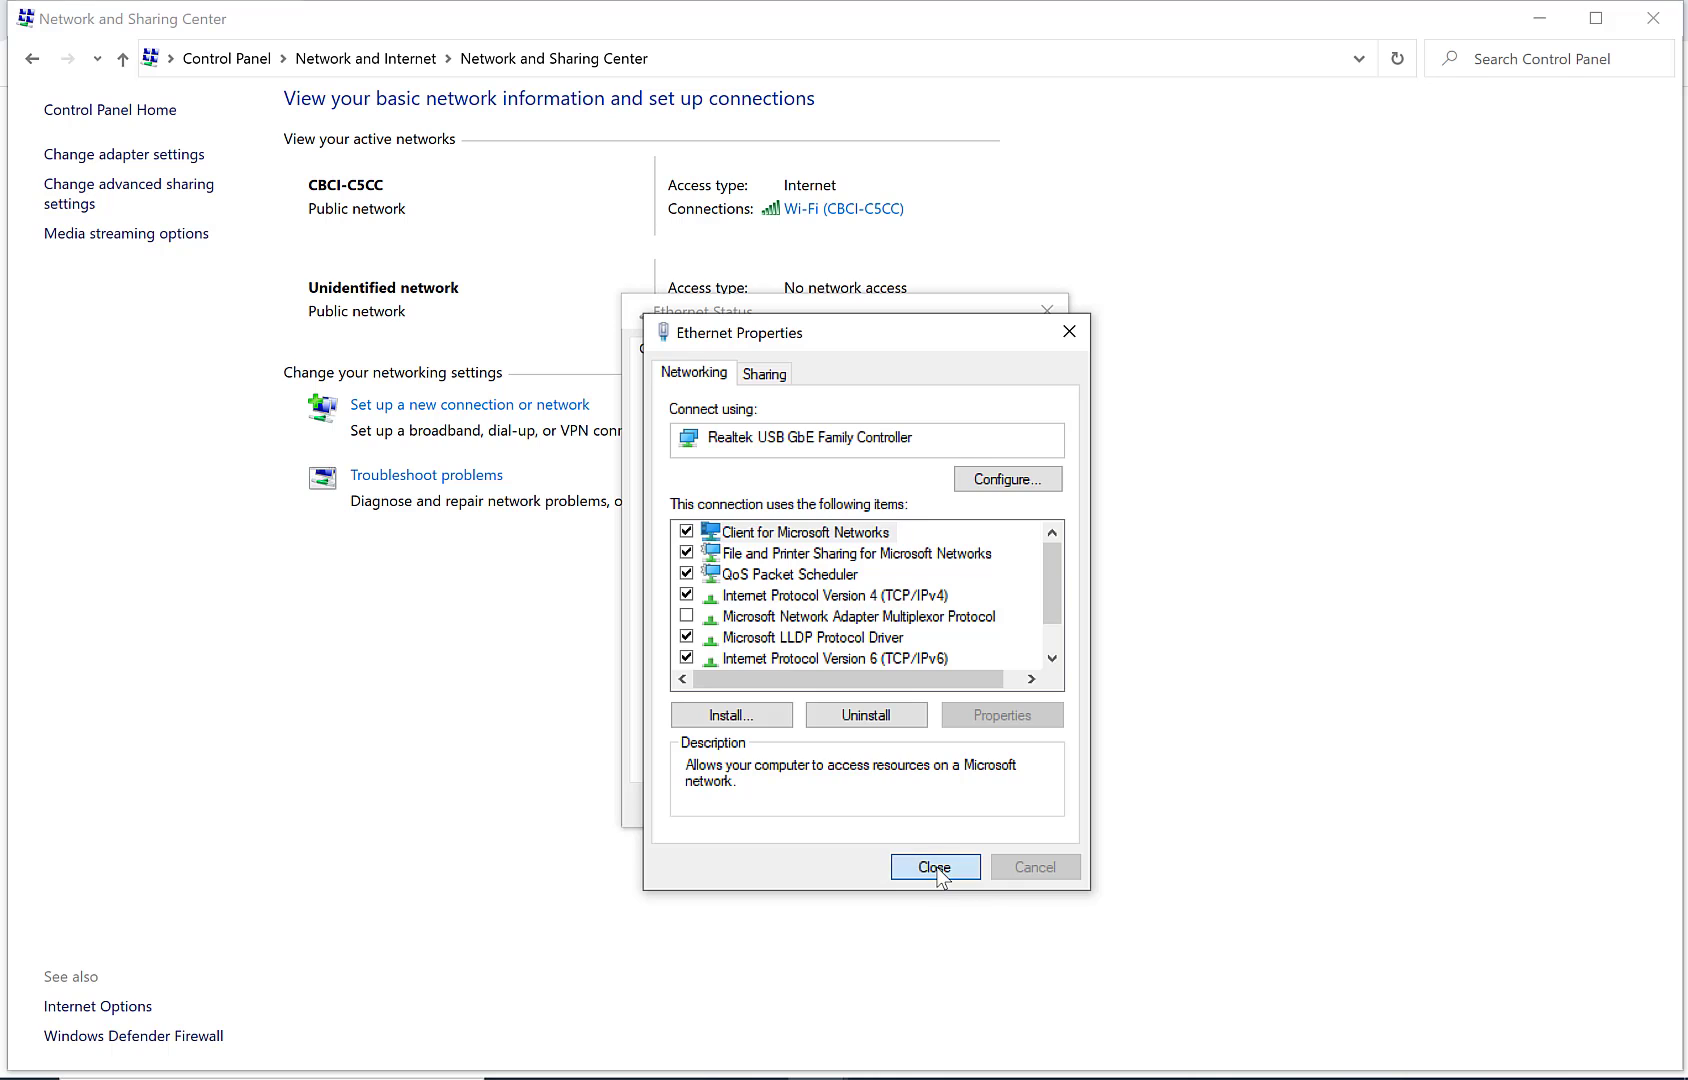
{"action": "left_click", "coordinate": [1001, 806]}
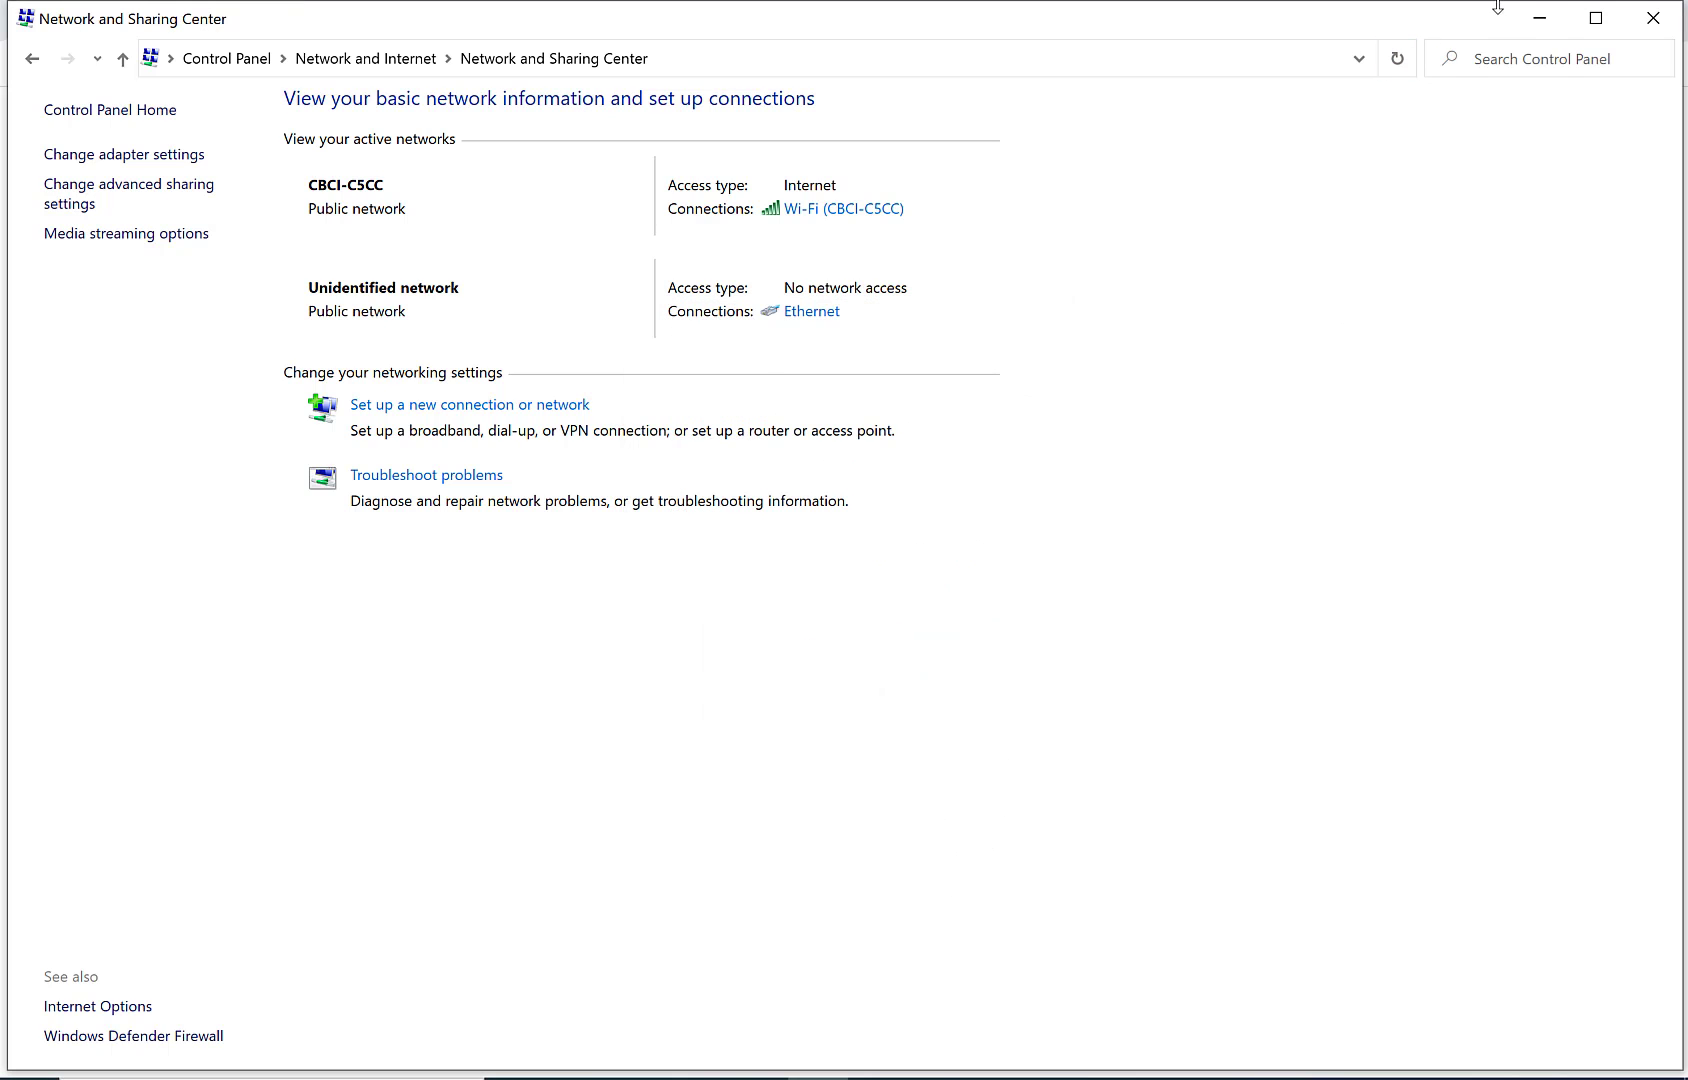
Browse to 192.168.1.253 and log in with the device's user name and password.
{"action": "left_click", "coordinate": [698, 1077]}
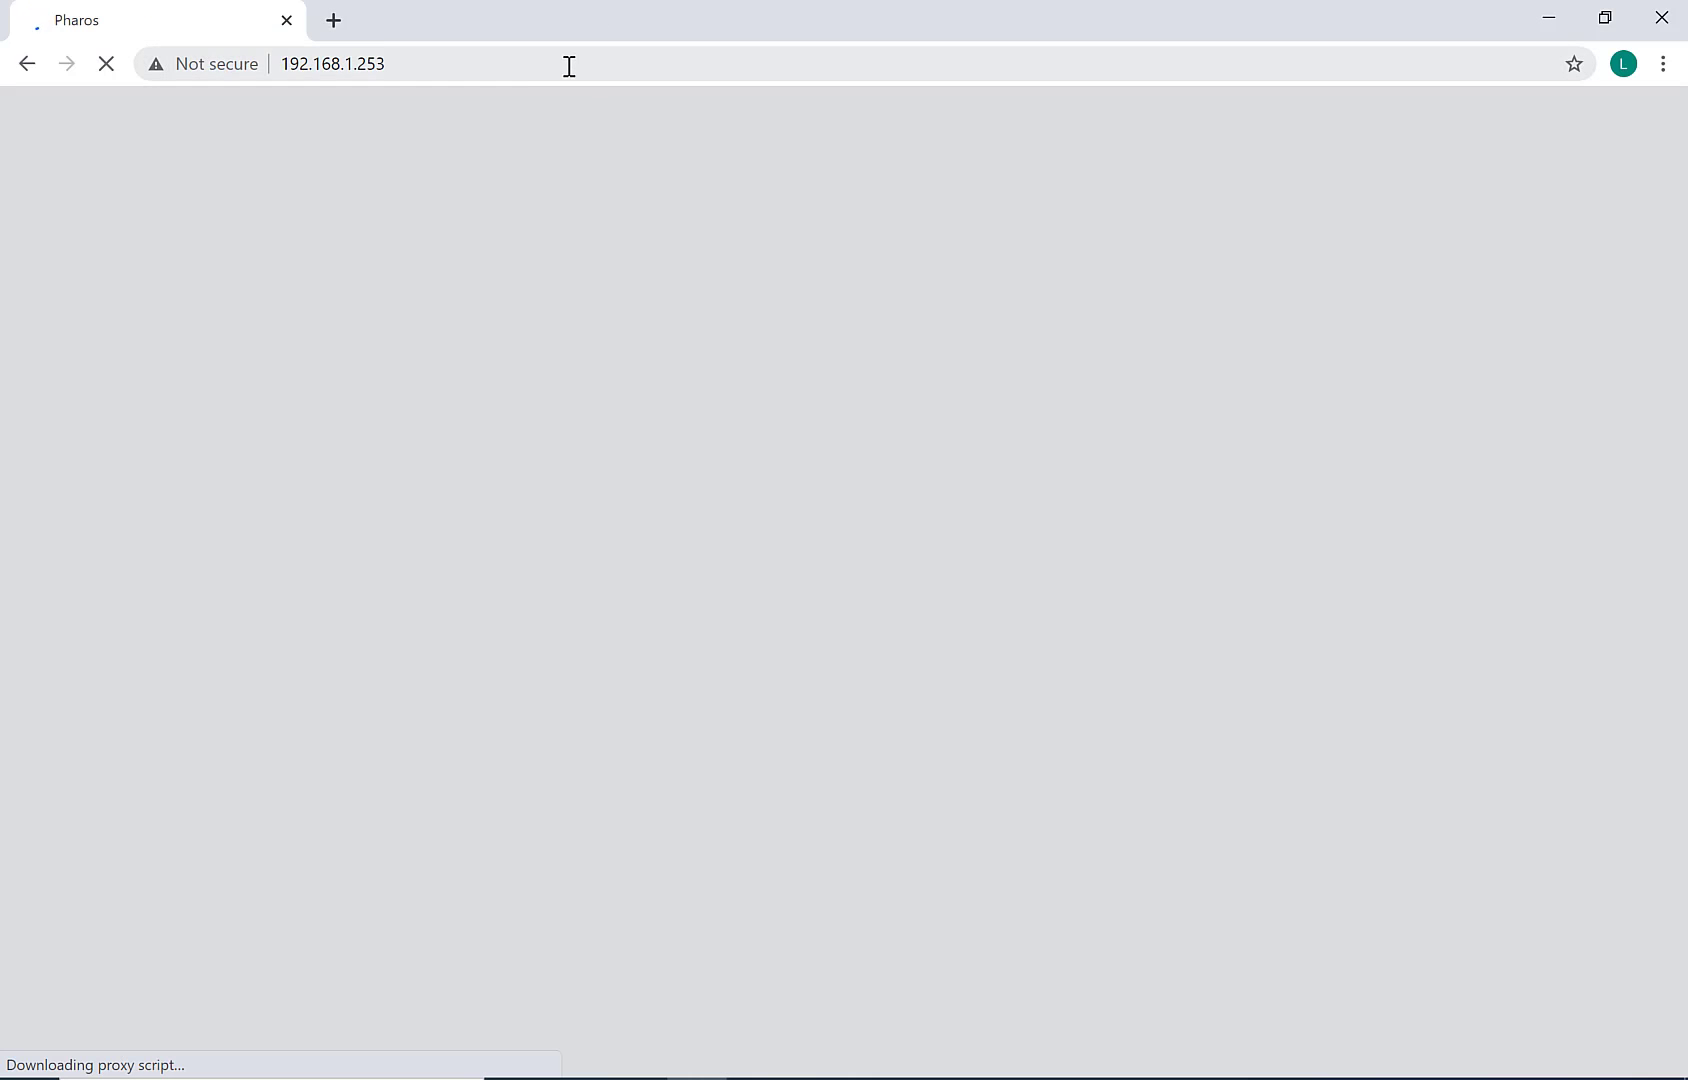
{"action": "left_click", "coordinate": [569, 65]}
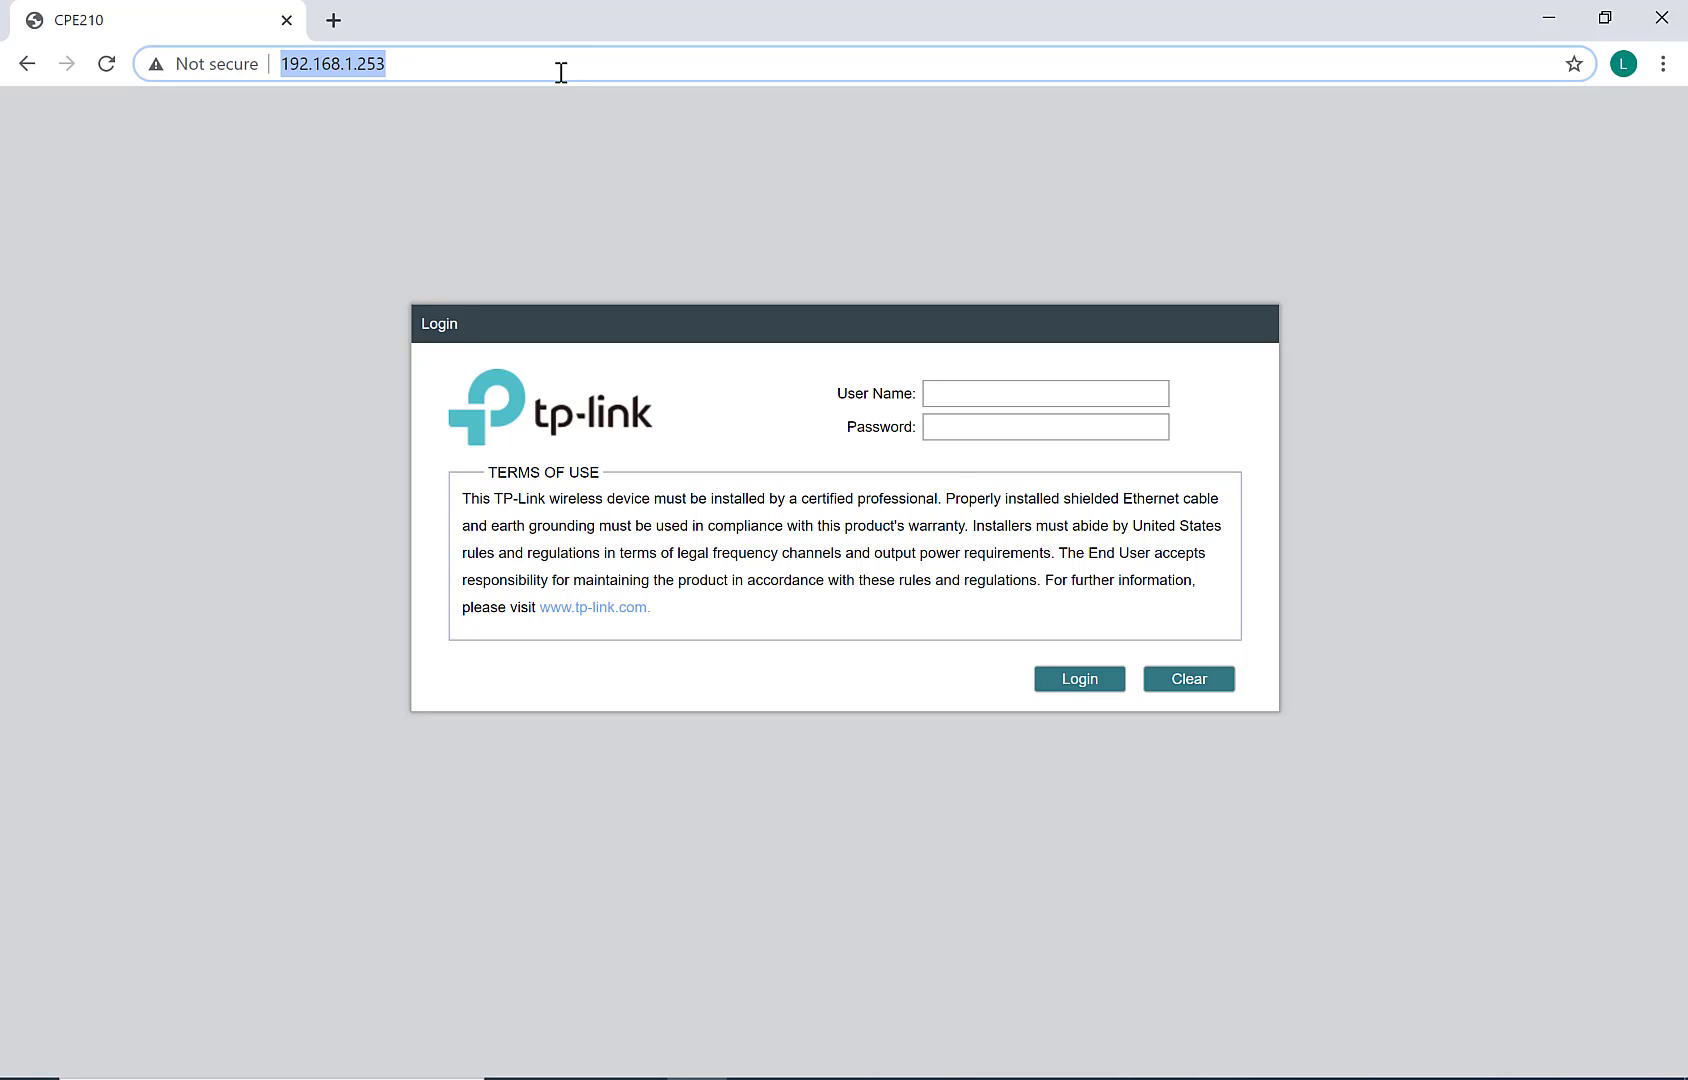
{"action": "left_click", "coordinate": [1016, 390]}
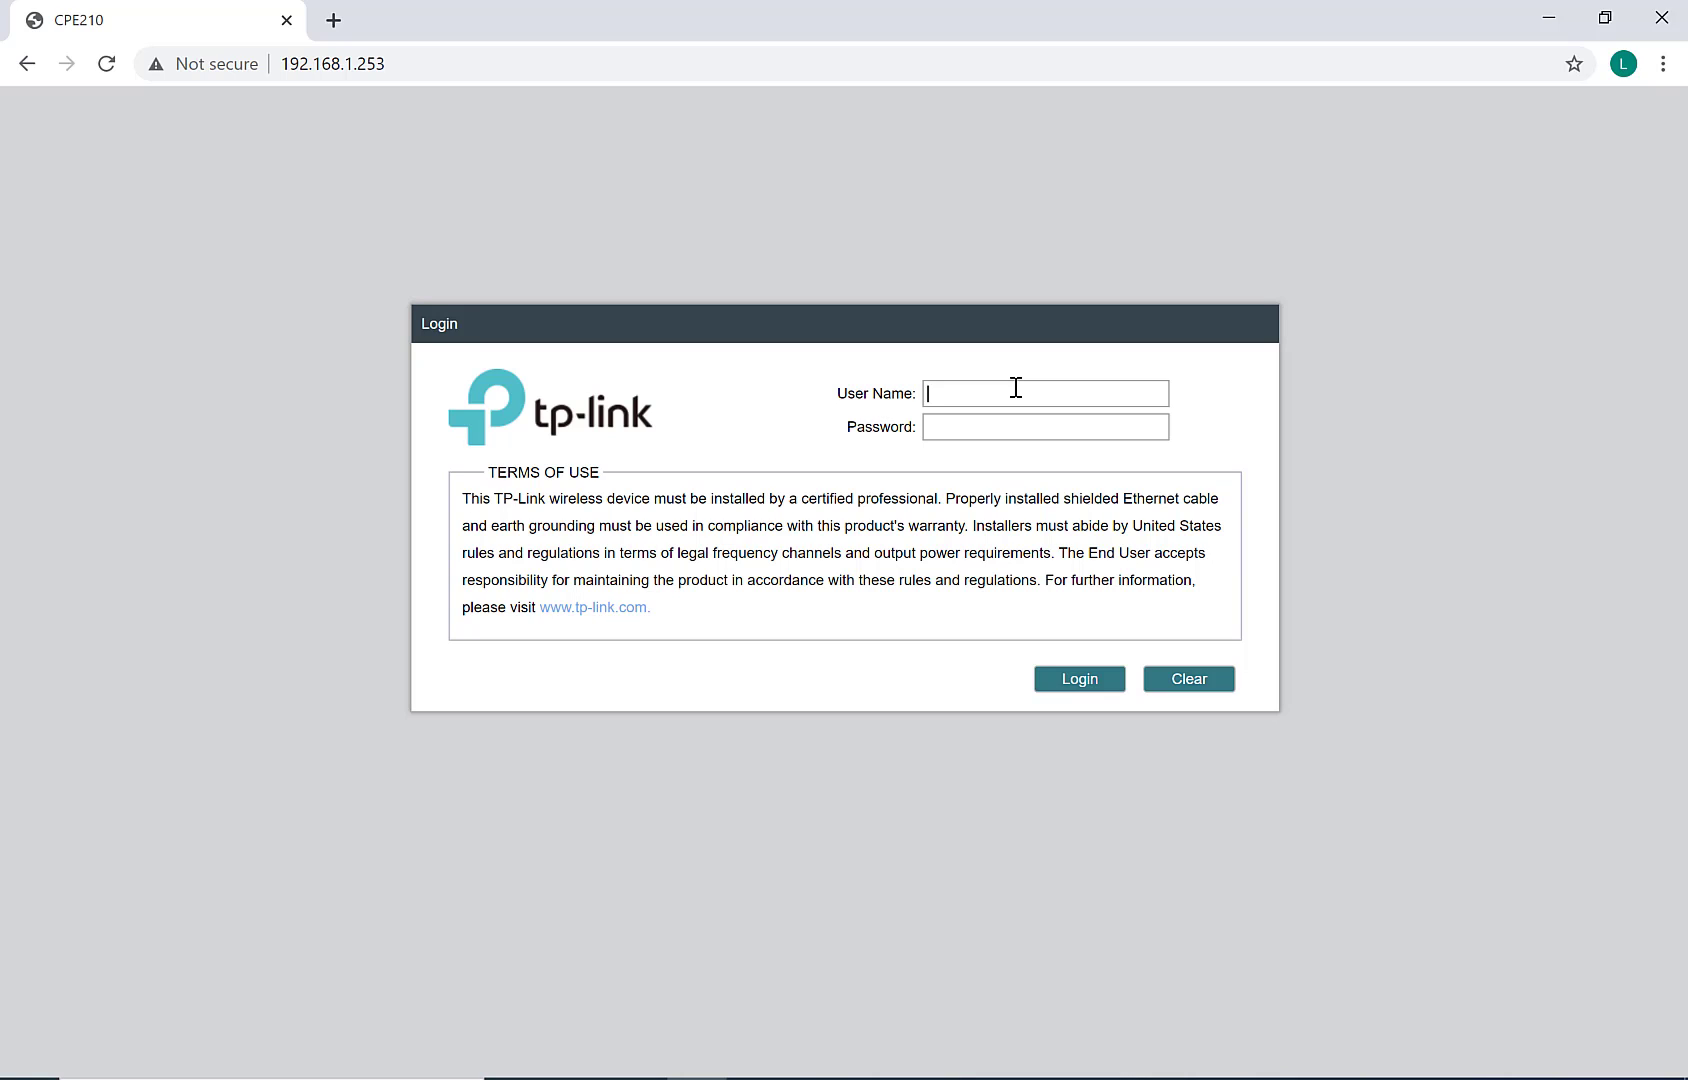
{"action": "type", "text": "Signcity"}
{"action": "key", "text": "Tab"}
{"action": "type", "text": "***********"}
{"action": "key", "text": "Return"}
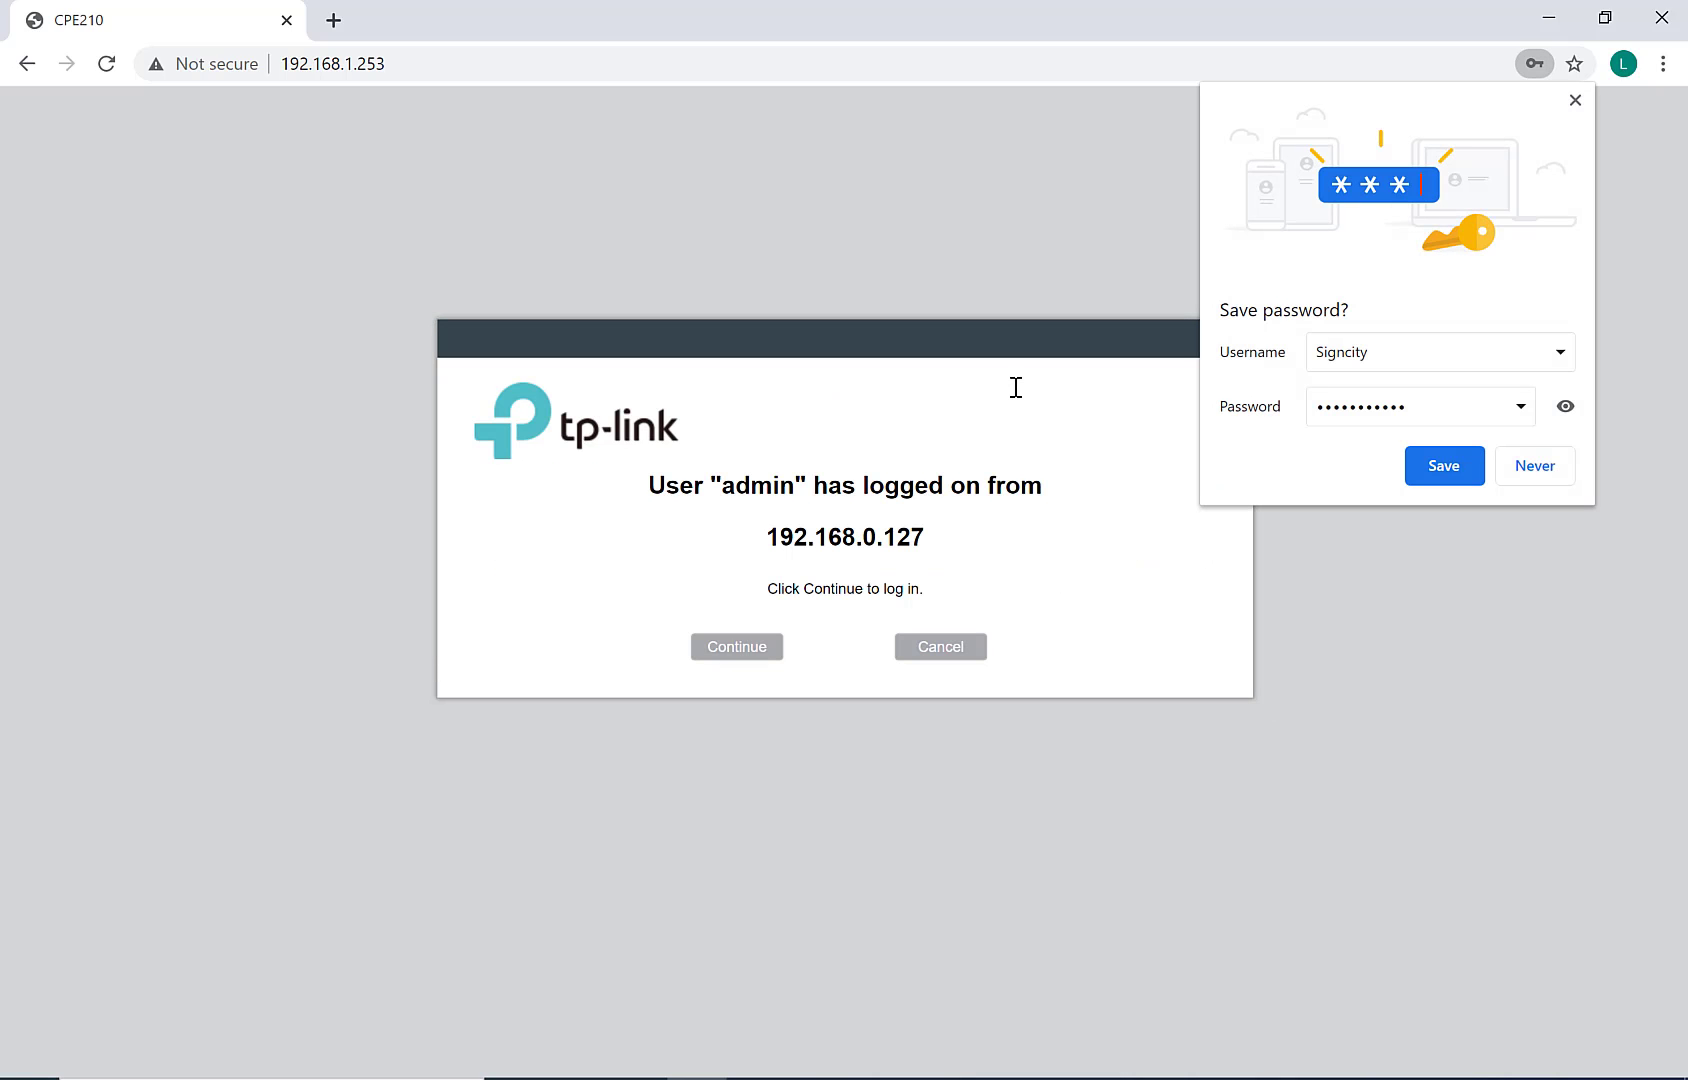
Decline saving the password, continue, and review the Status page showing Client mode.
{"action": "left_click", "coordinate": [1528, 456]}
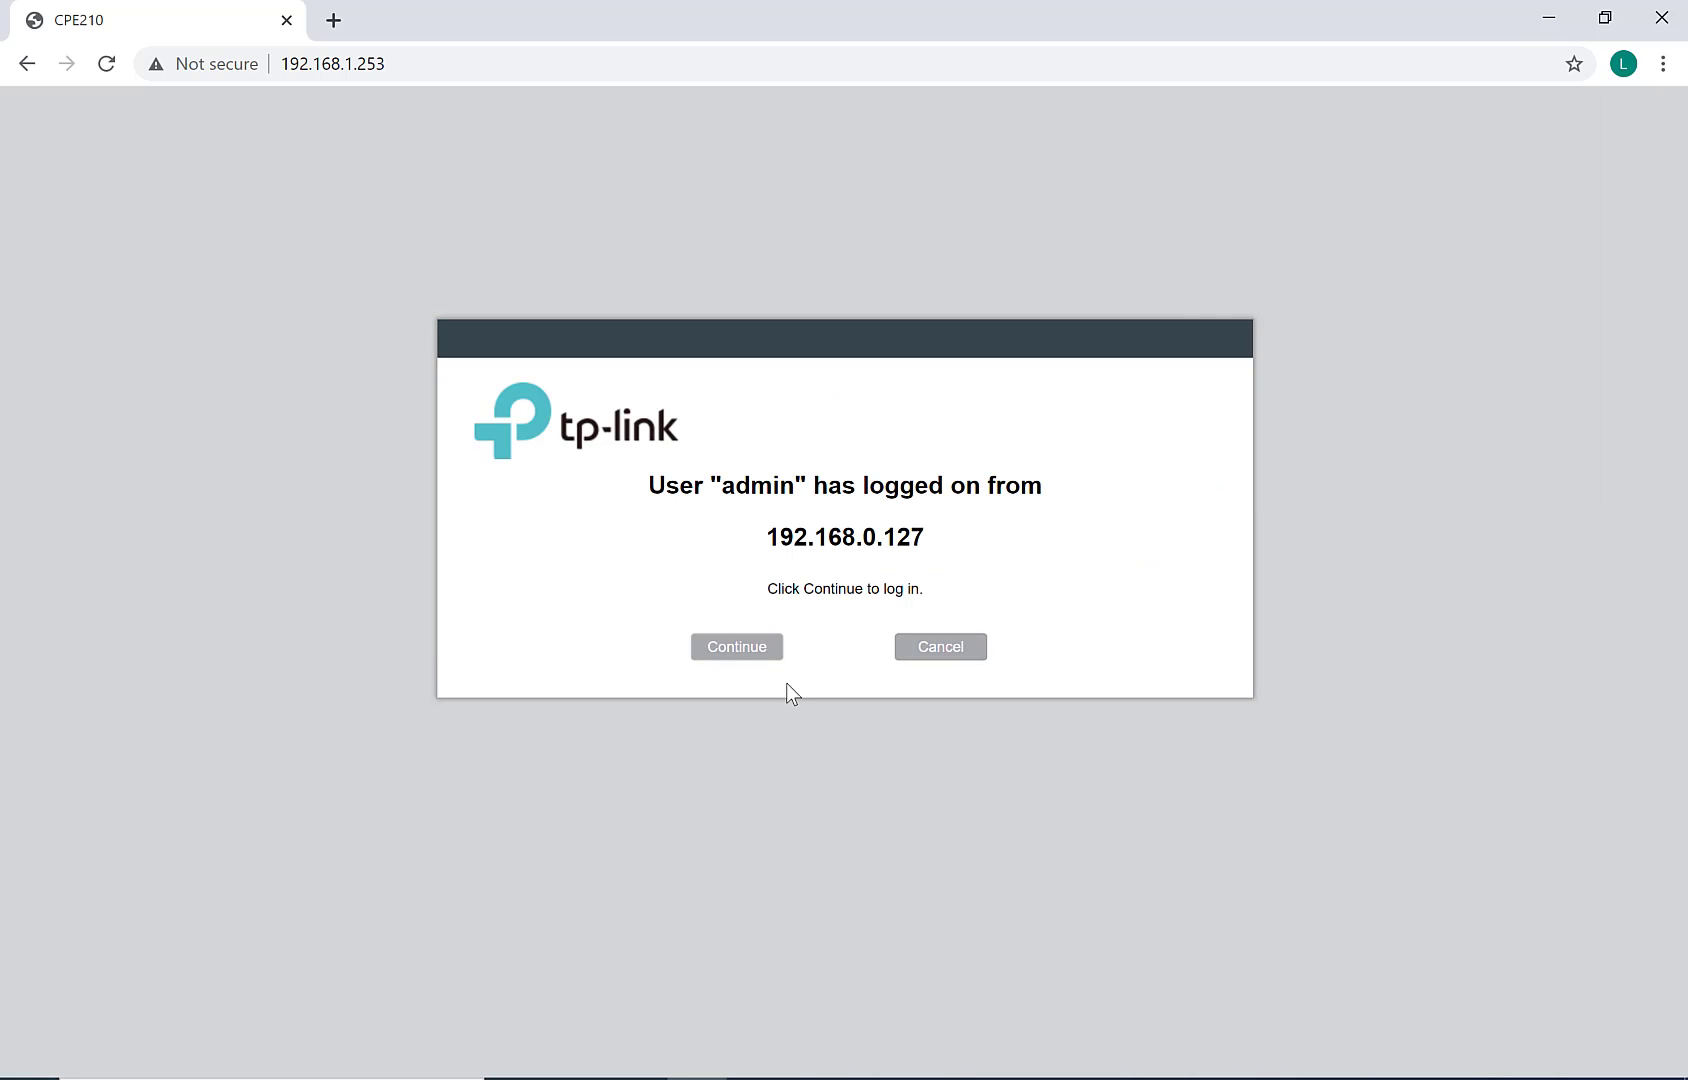
{"action": "left_click", "coordinate": [745, 647]}
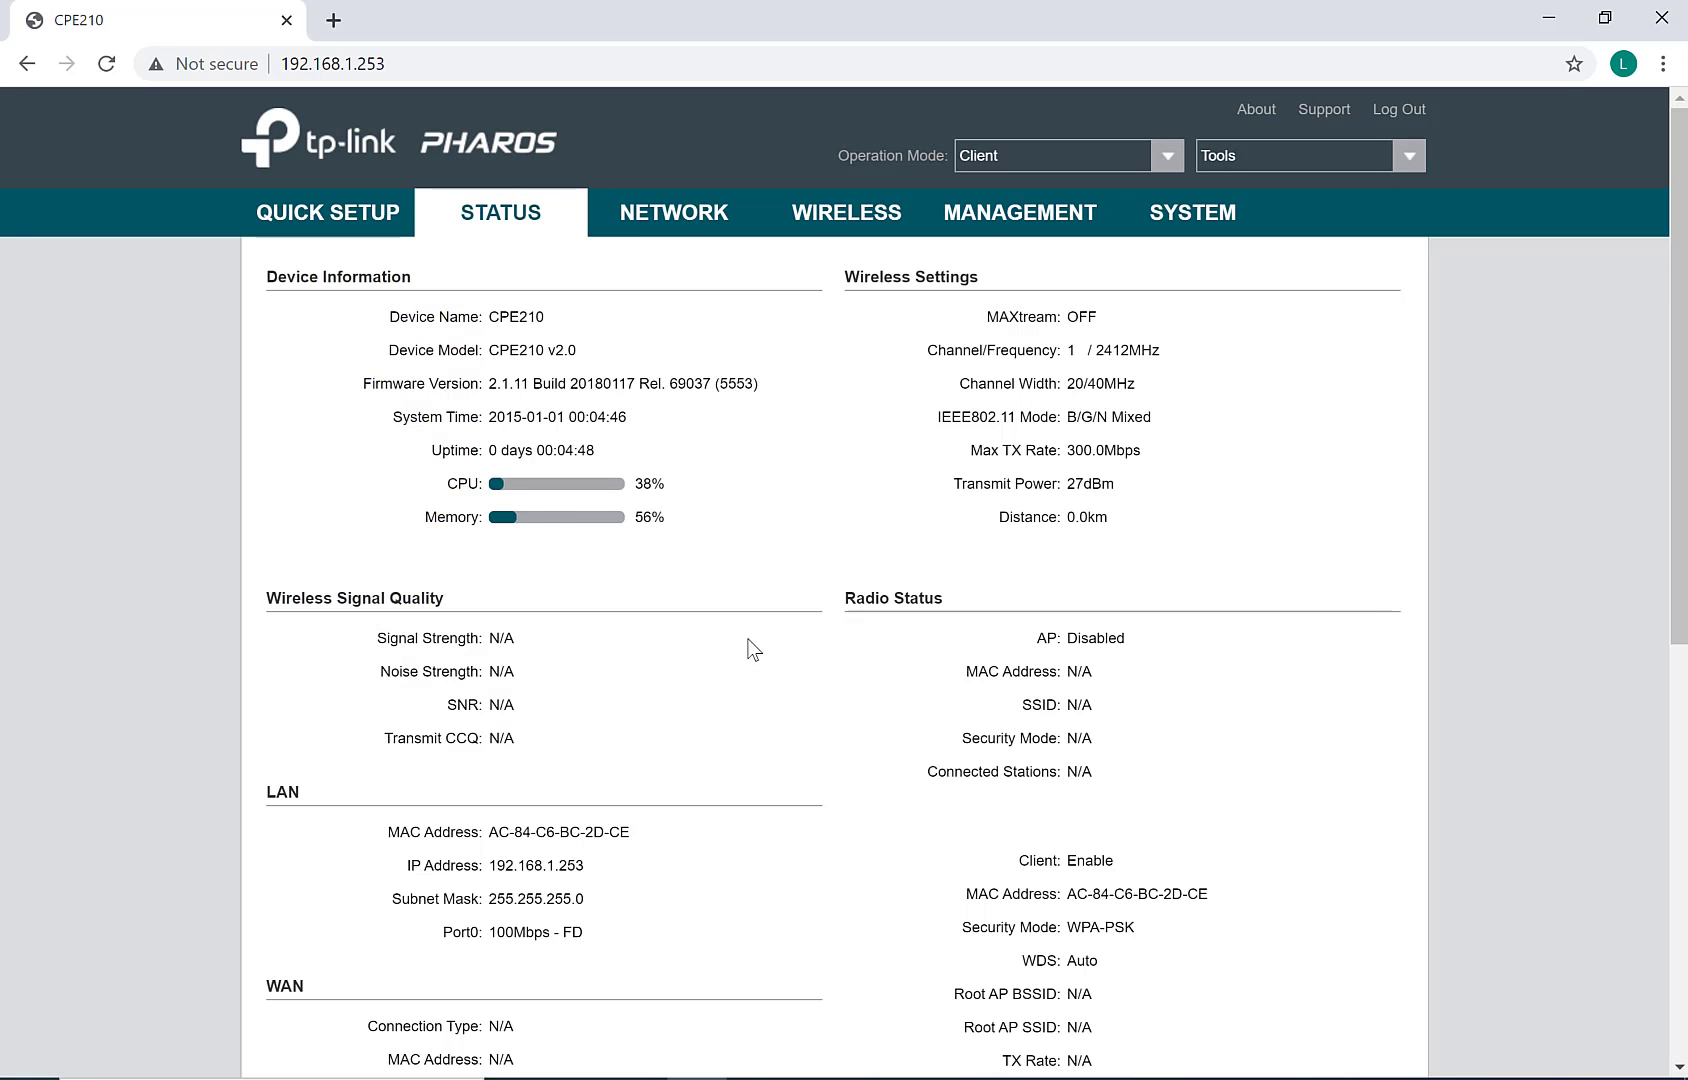
{"action": "scroll", "coordinate": [753, 650], "scroll_direction": "down", "scroll_amount": 1}
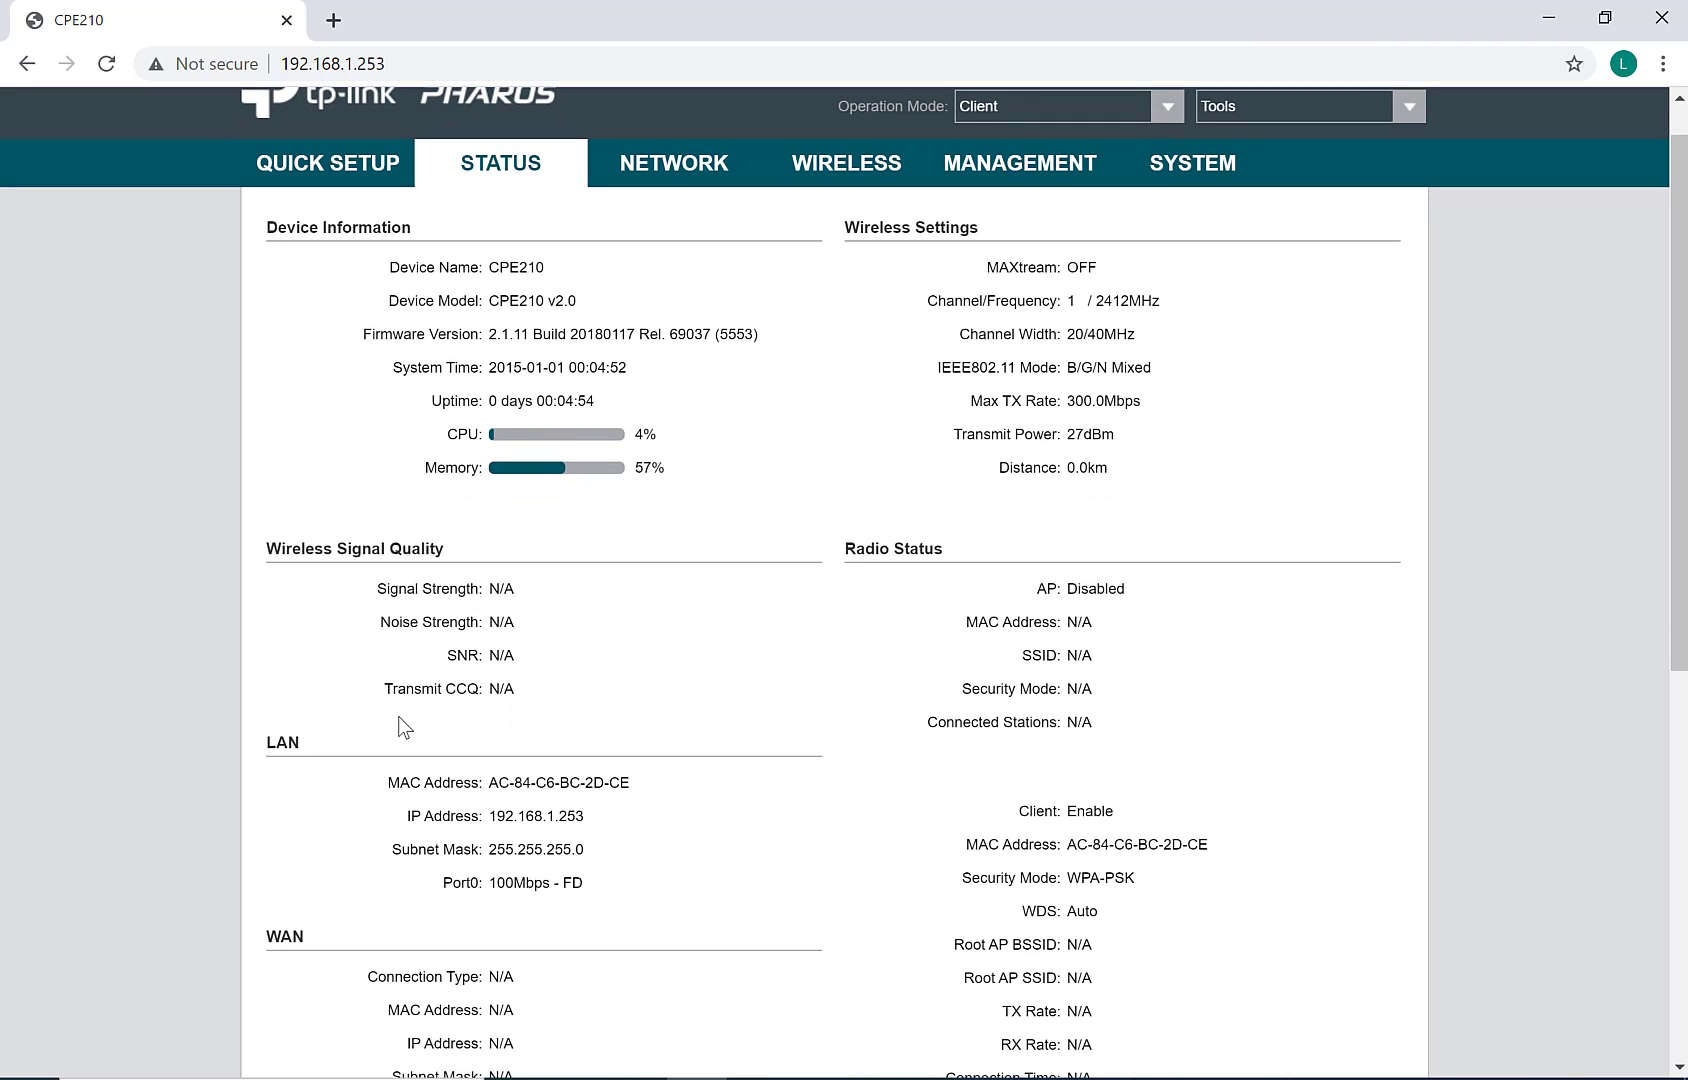
Ping 192.168.1.253 from Command Prompt, confirming 4 of 4 replies, then close it.
{"action": "key", "text": "super+s"}
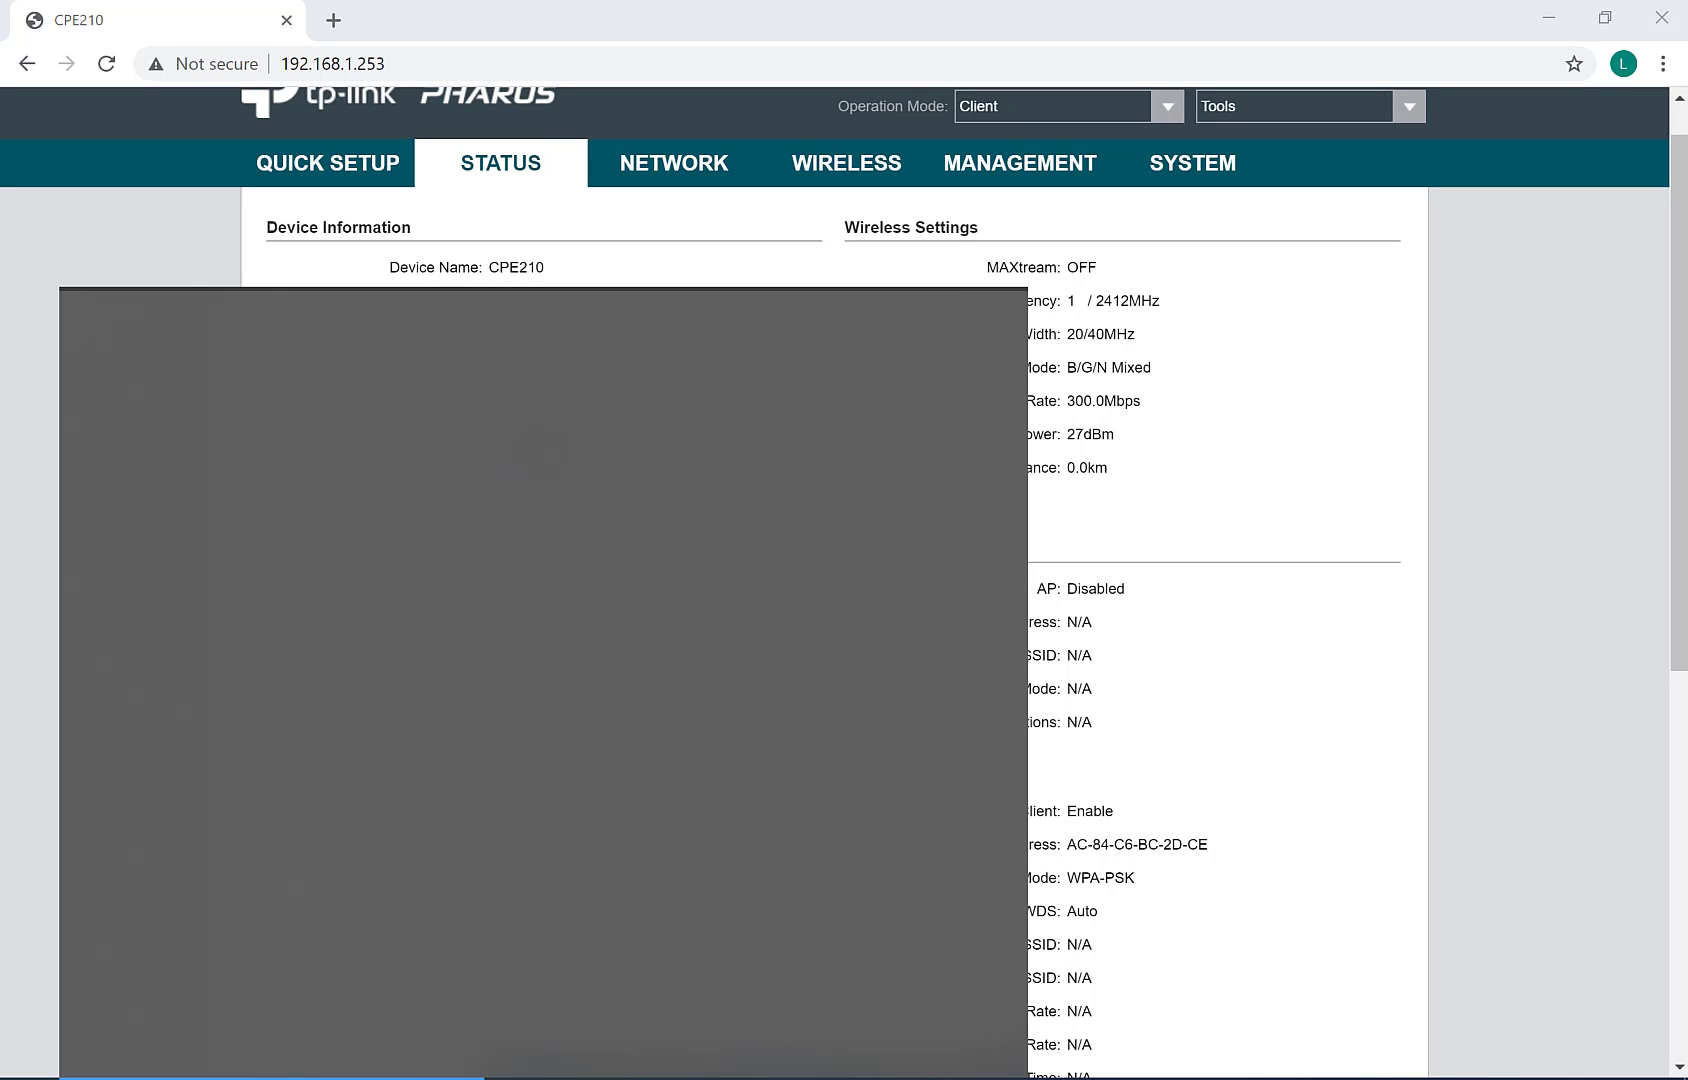
{"action": "type", "text": "cmd"}
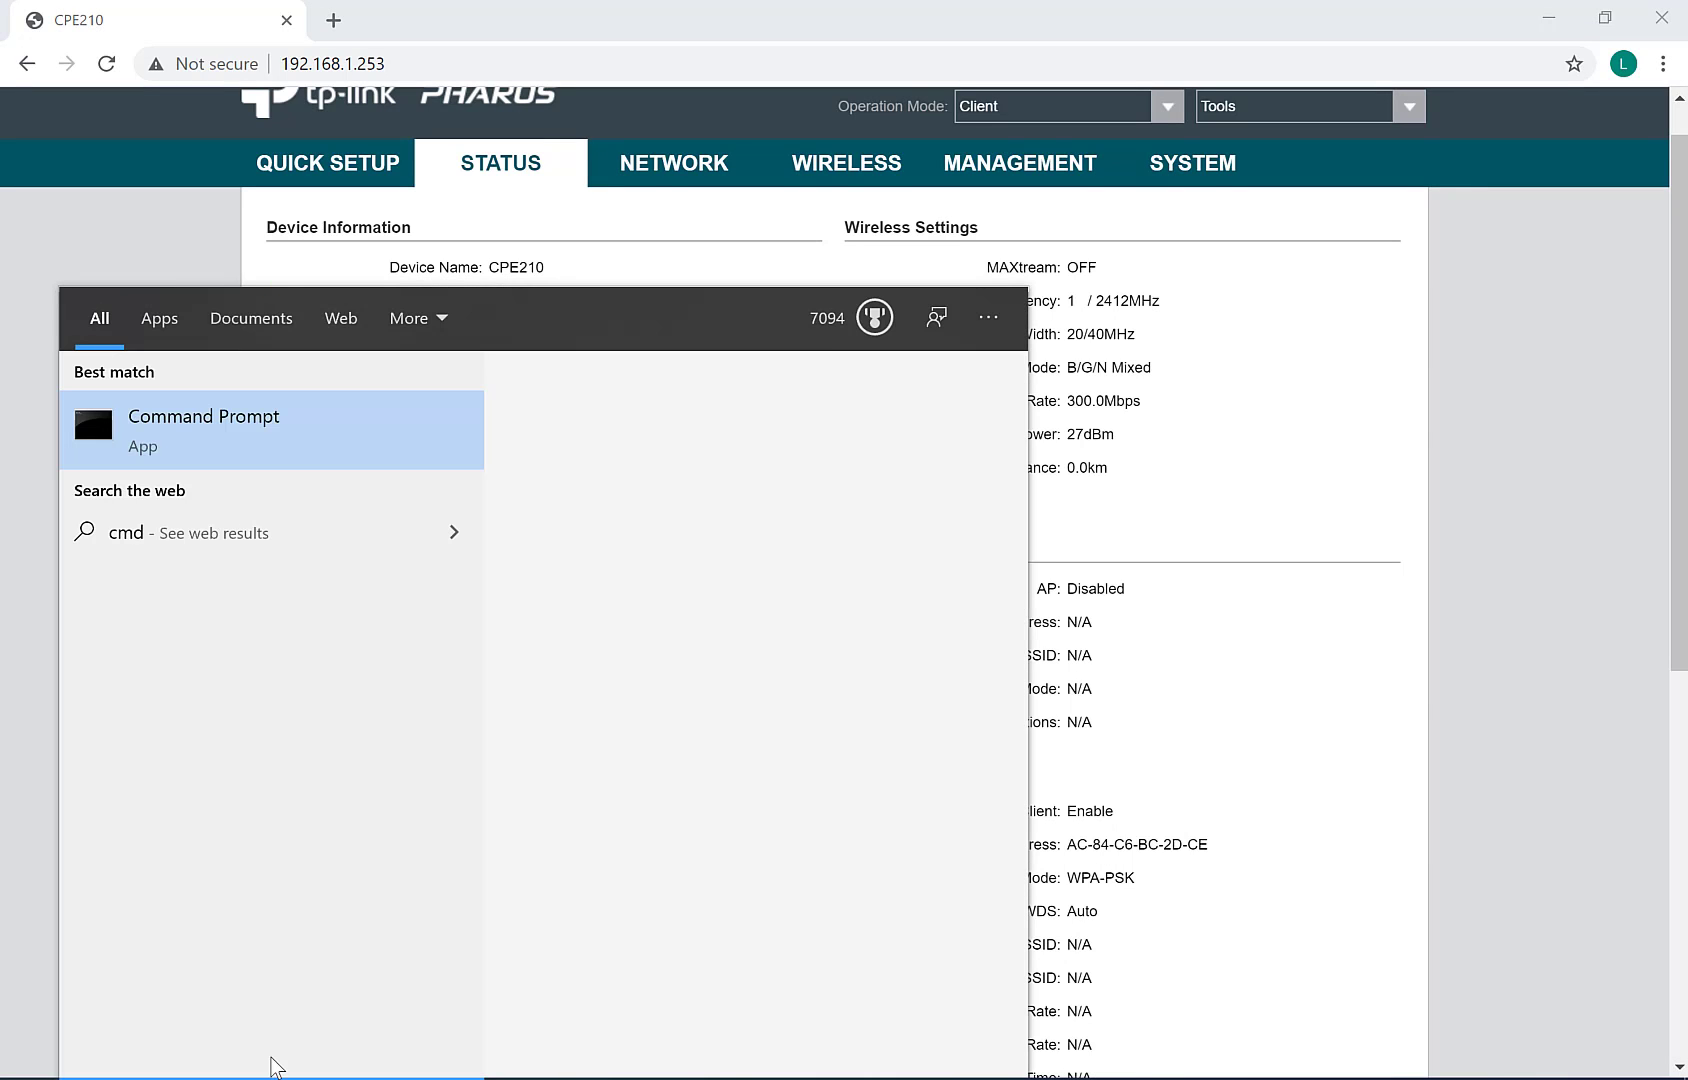
{"action": "left_click", "coordinate": [309, 440]}
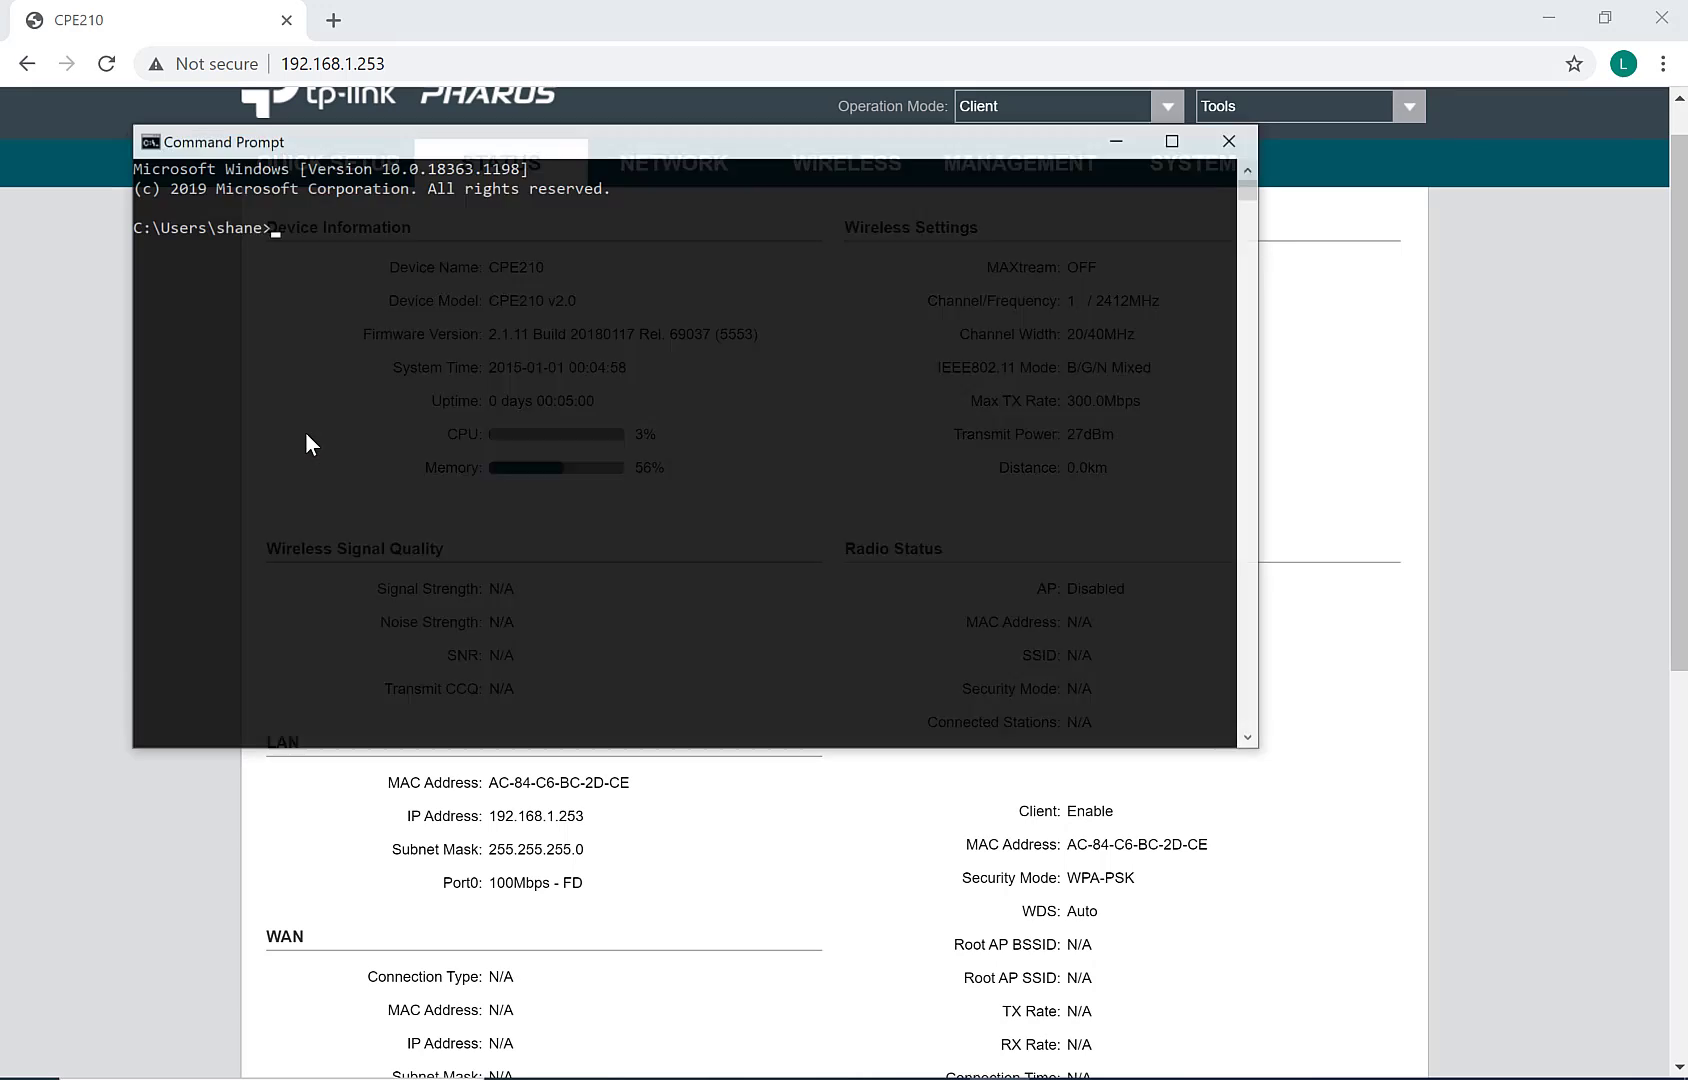
{"action": "type", "text": "ping 1"}
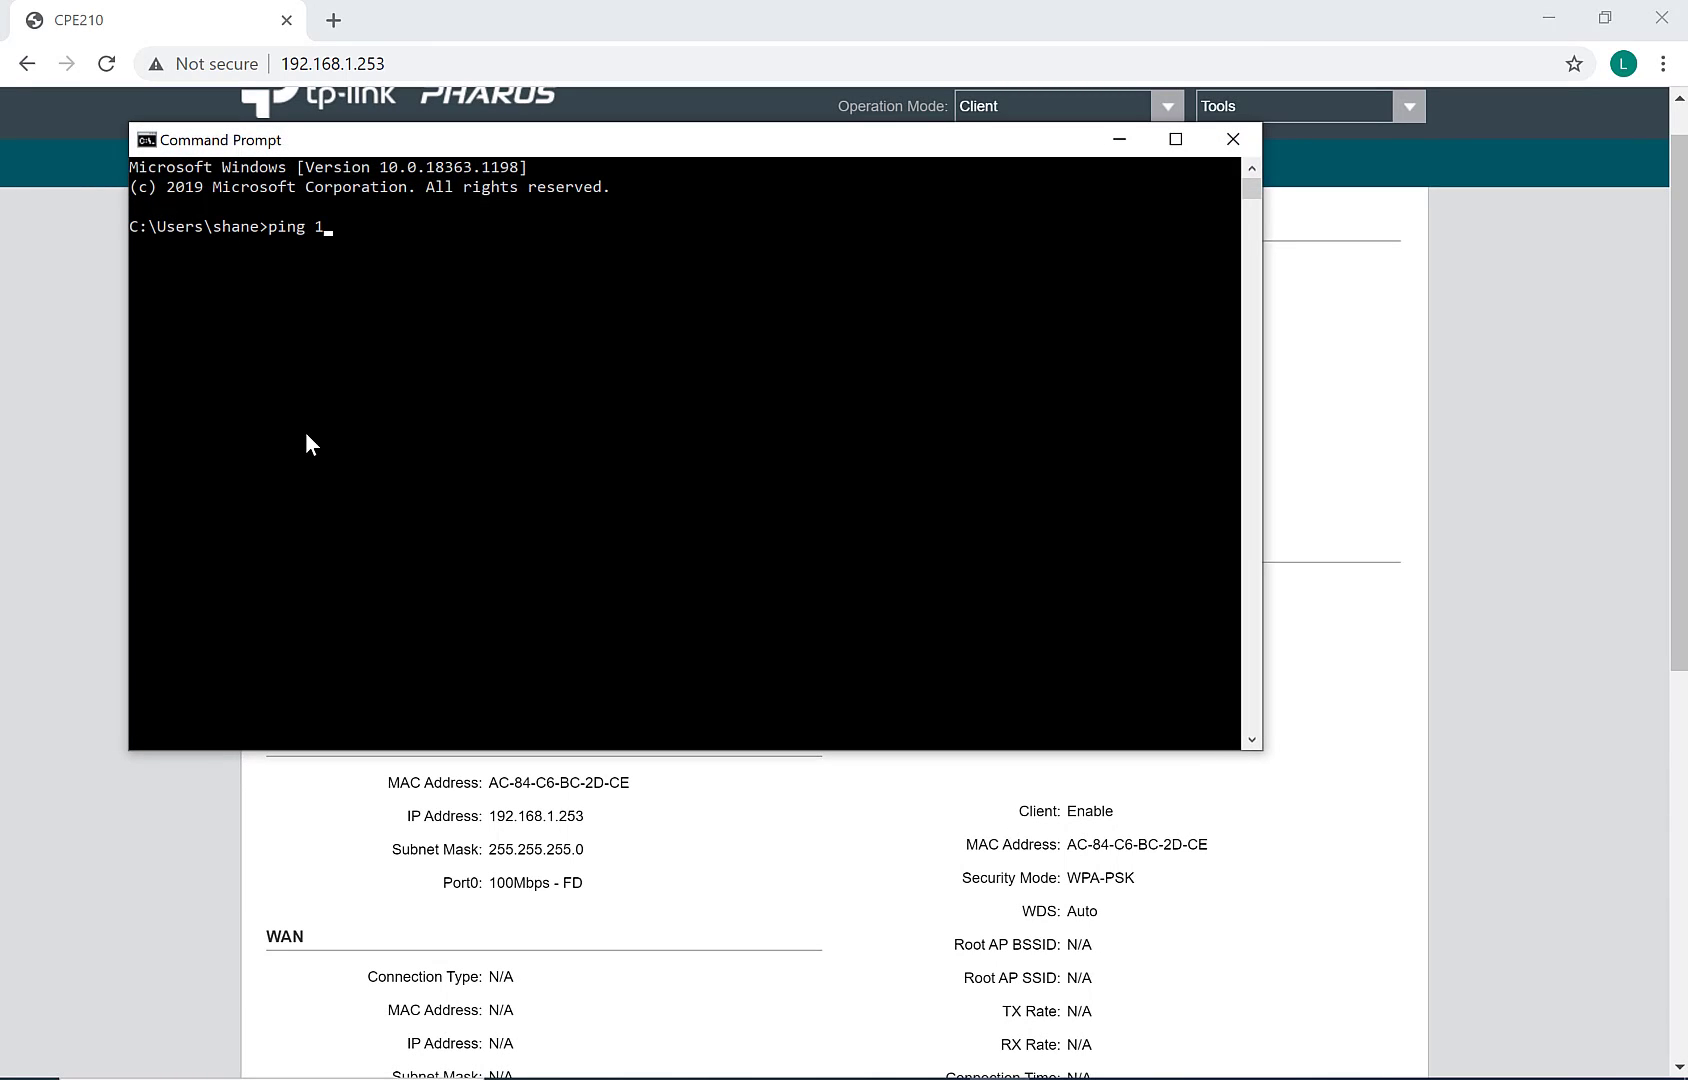
{"action": "type", "text": "92.168."}
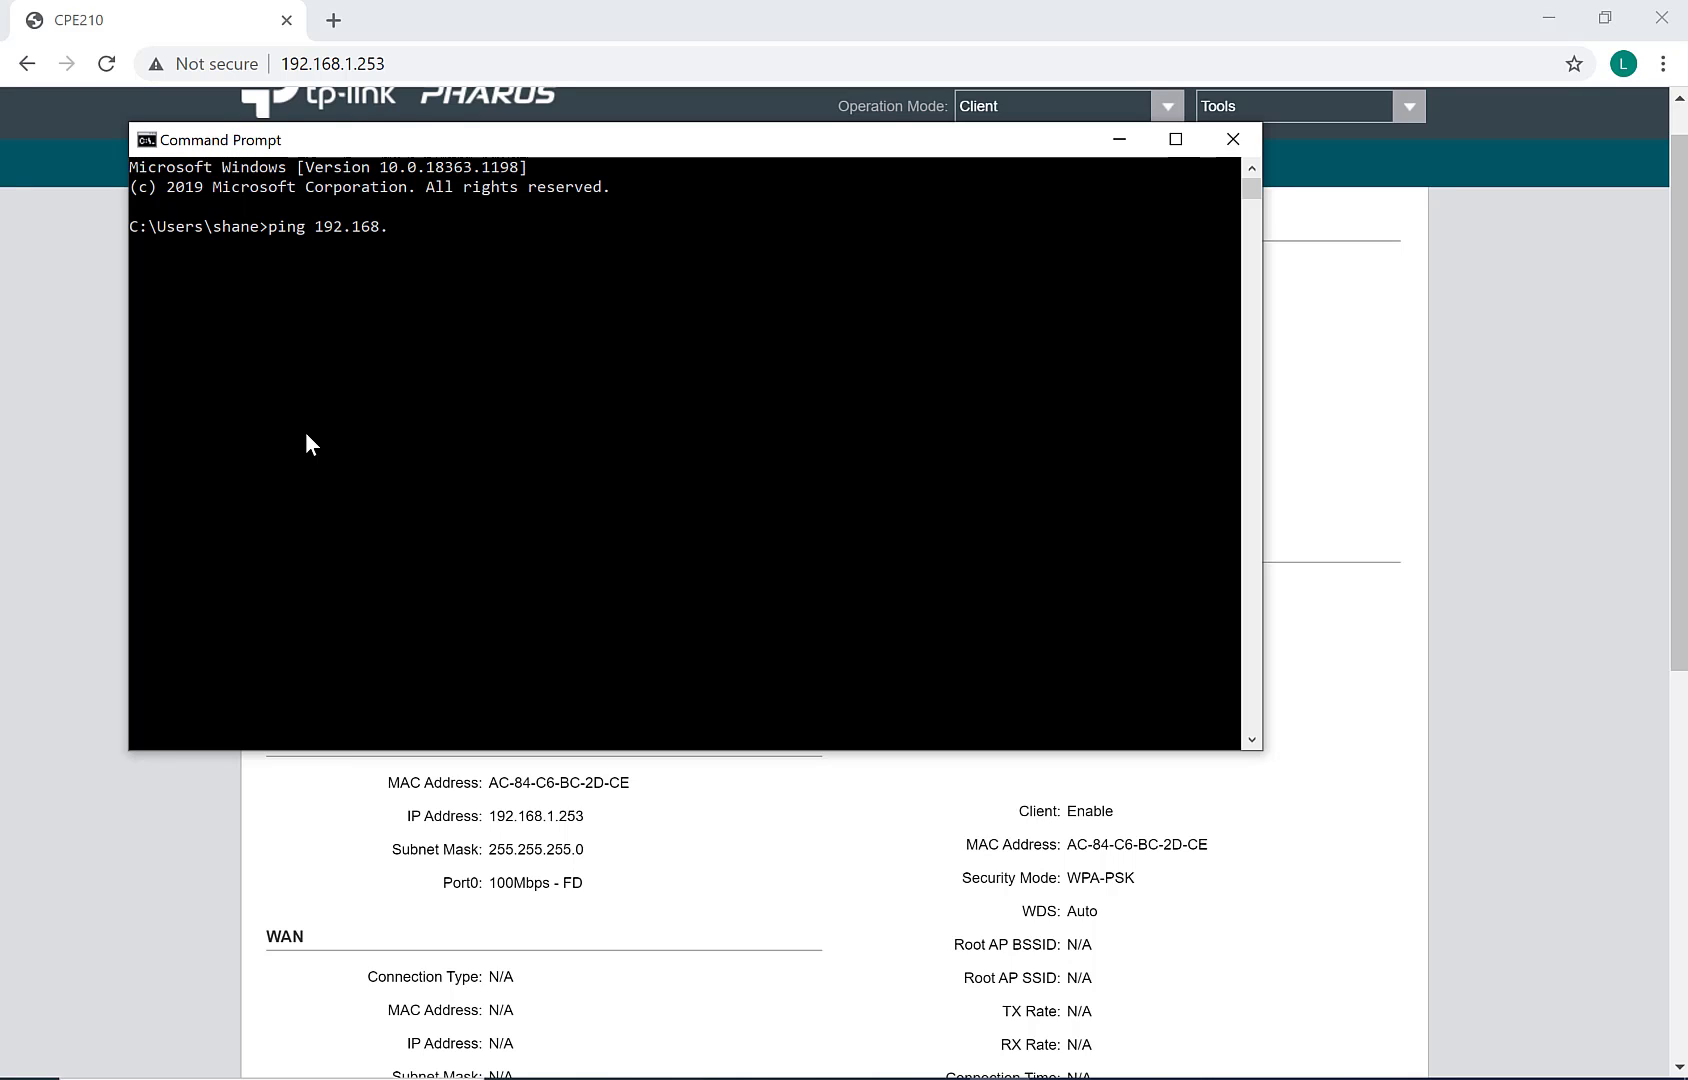
{"action": "type", "text": "1.253"}
{"action": "key", "text": "Return"}
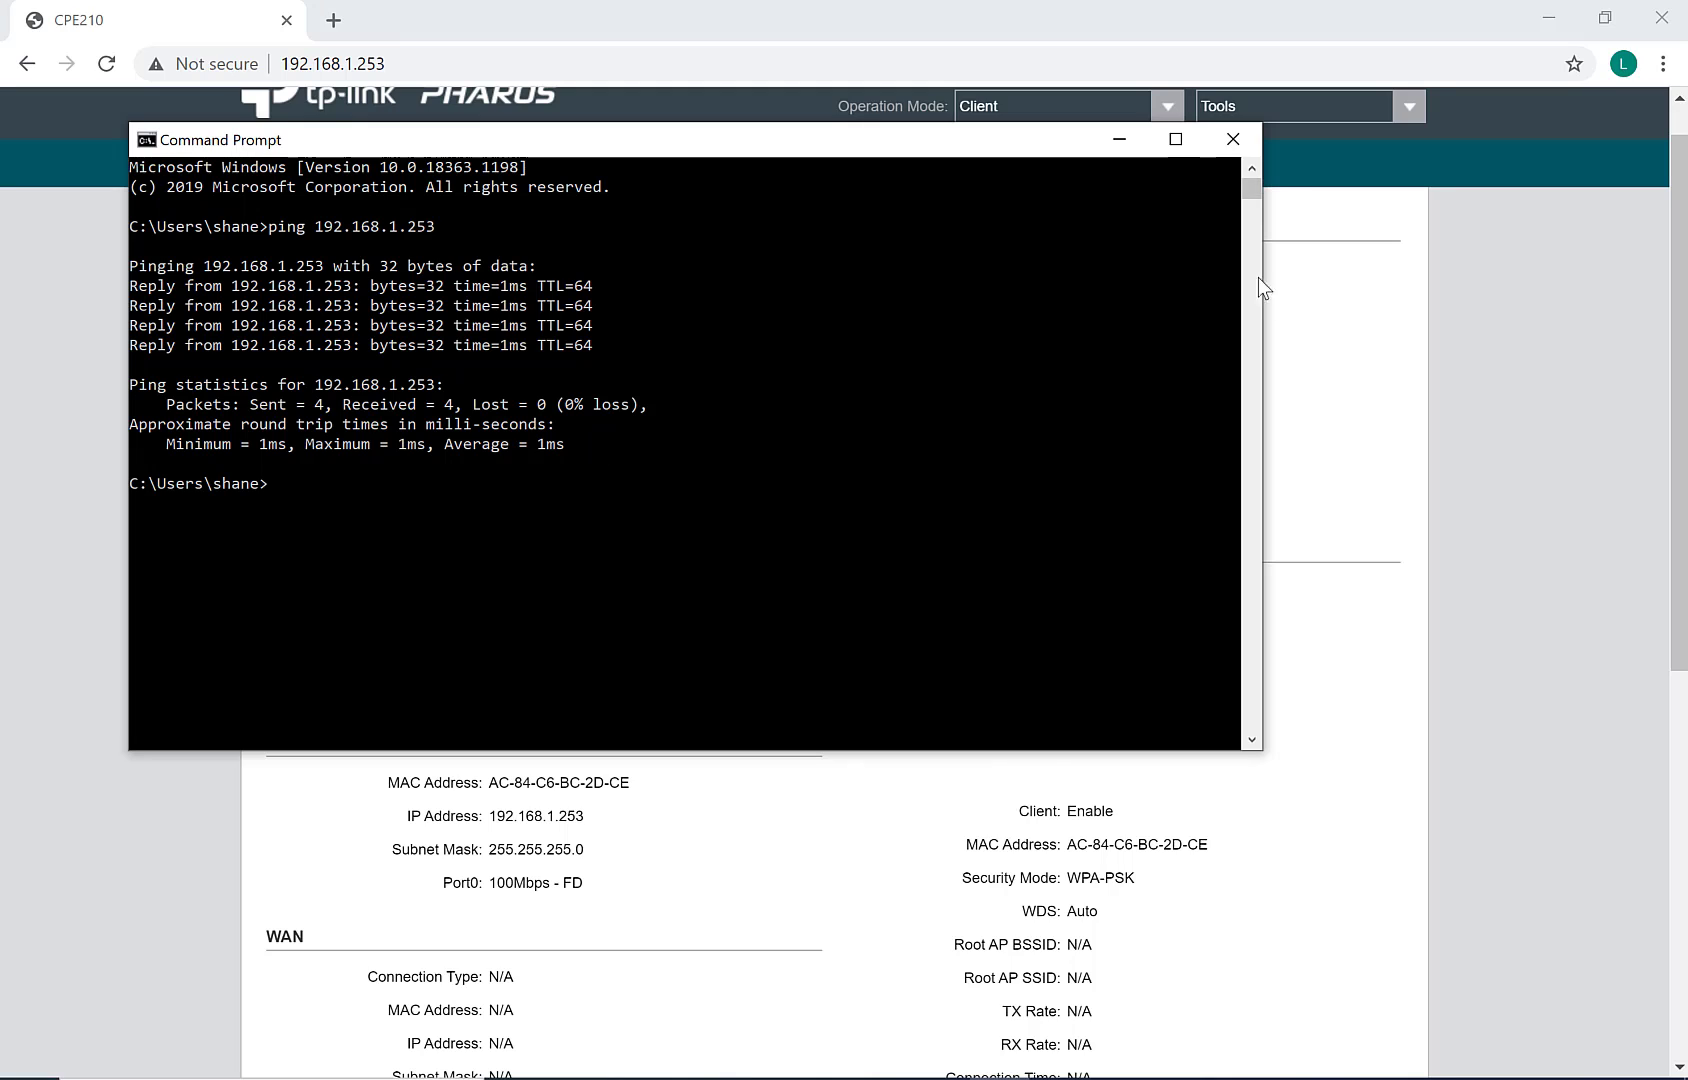
{"action": "left_click", "coordinate": [1231, 145]}
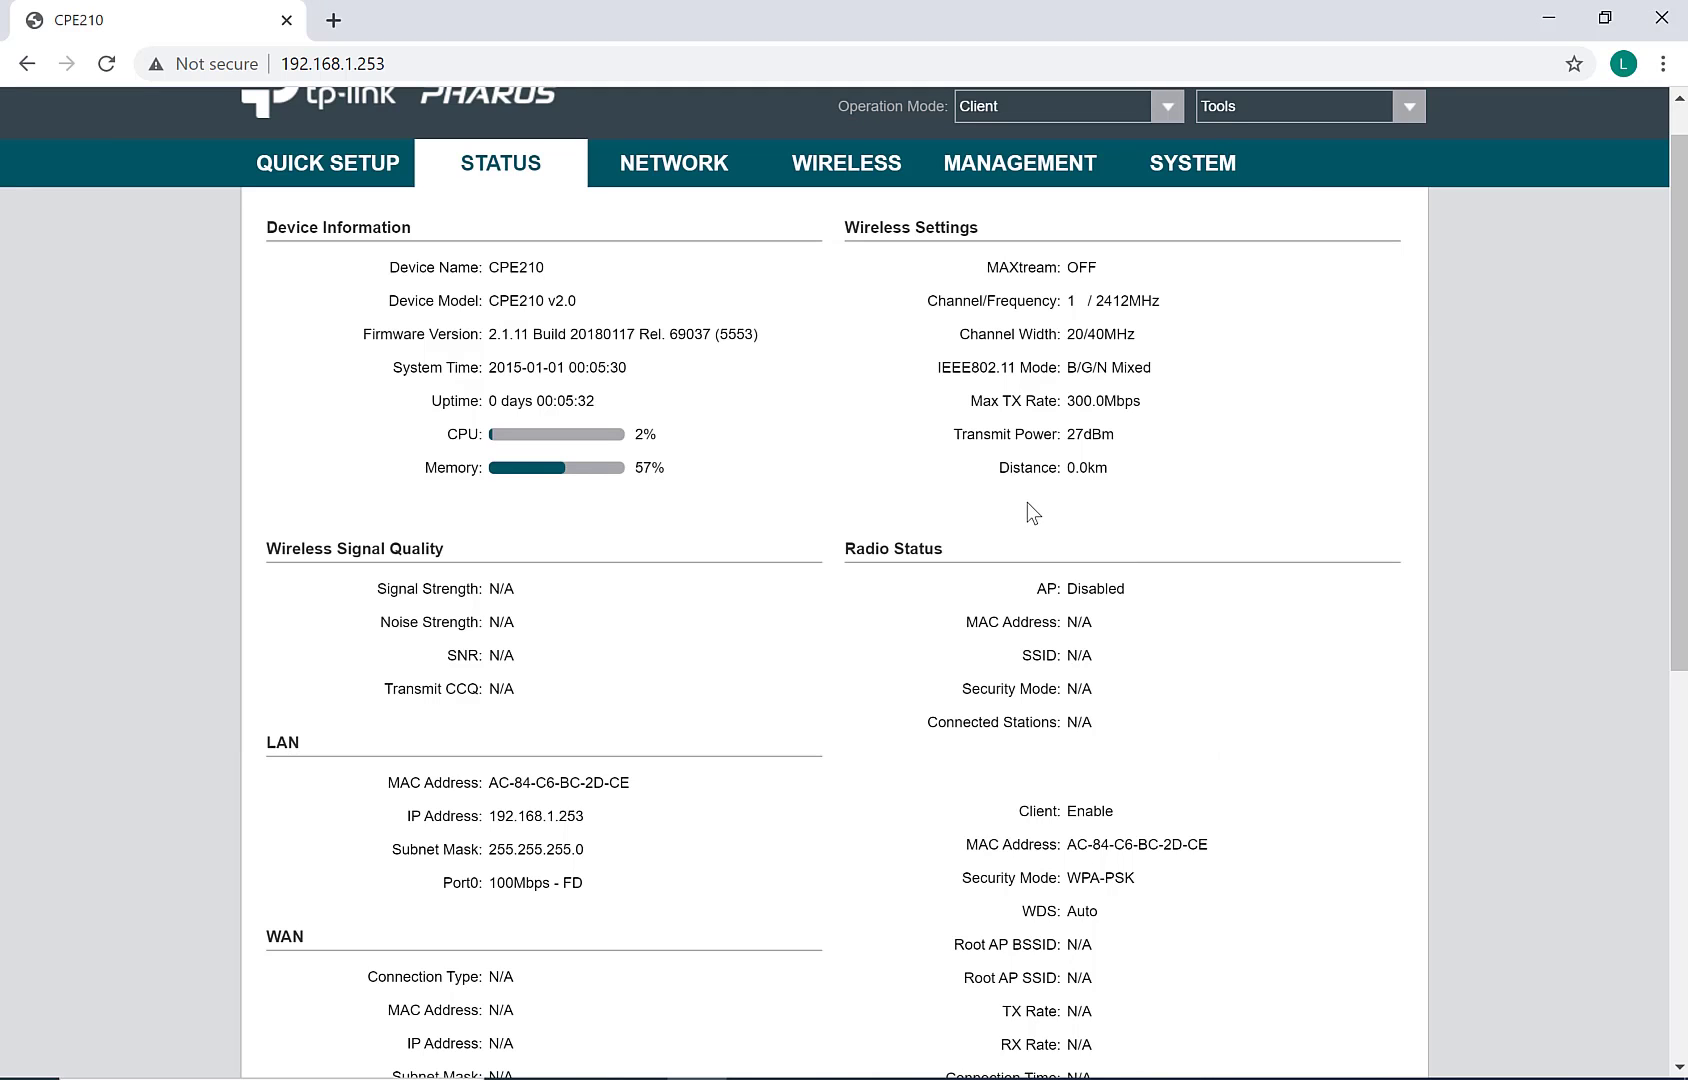